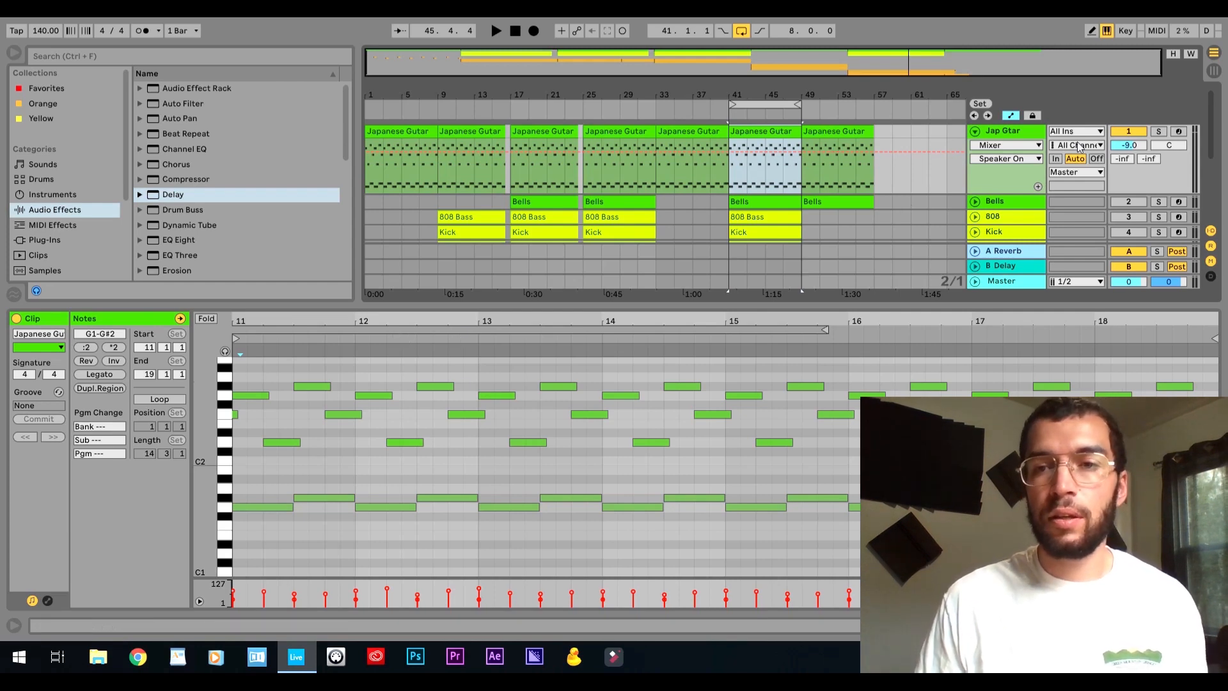
Open the Jap Gtar track's Xpand!2 instrument and play only part A, Woodpecker Bells, with parts B, C and D turned off.
left_click(1009, 130)
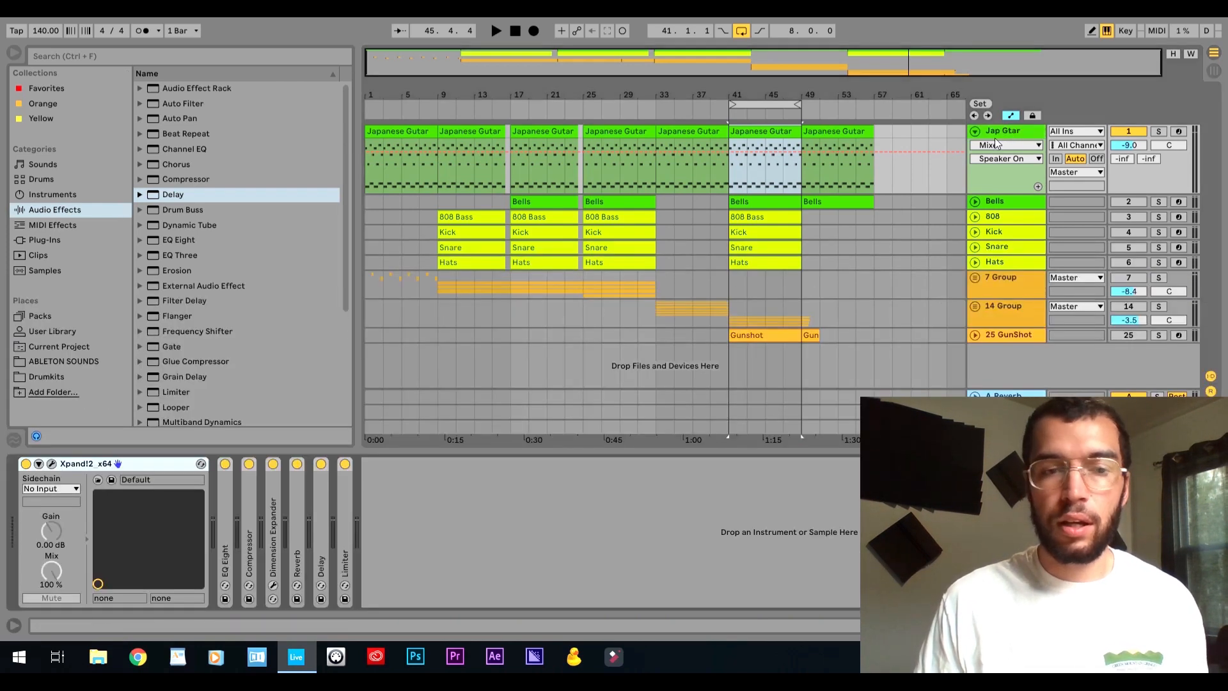
left_click(51, 464)
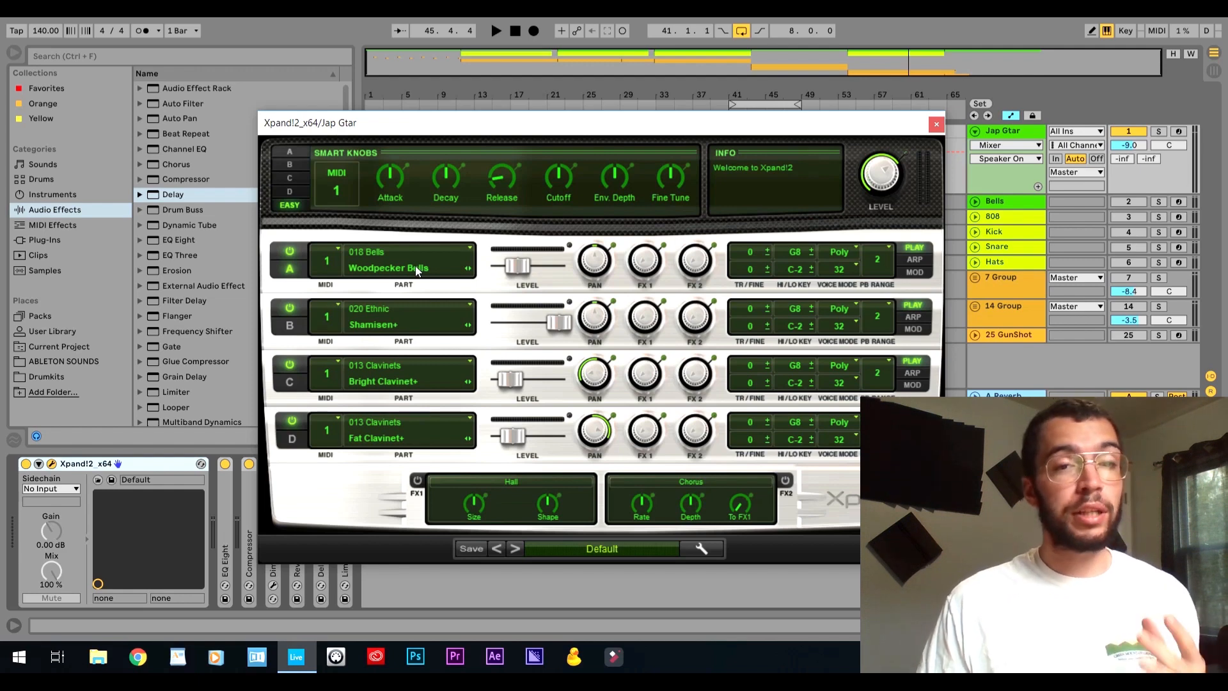
left_click(293, 424)
left_click(290, 308)
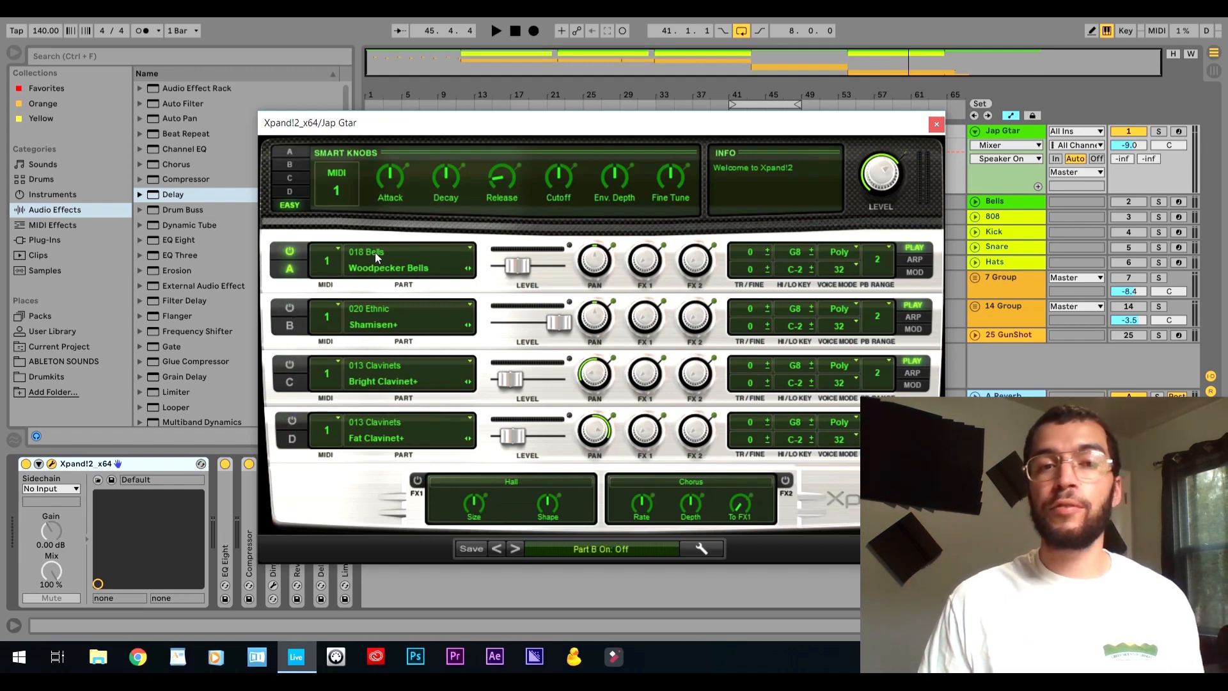
key("space")
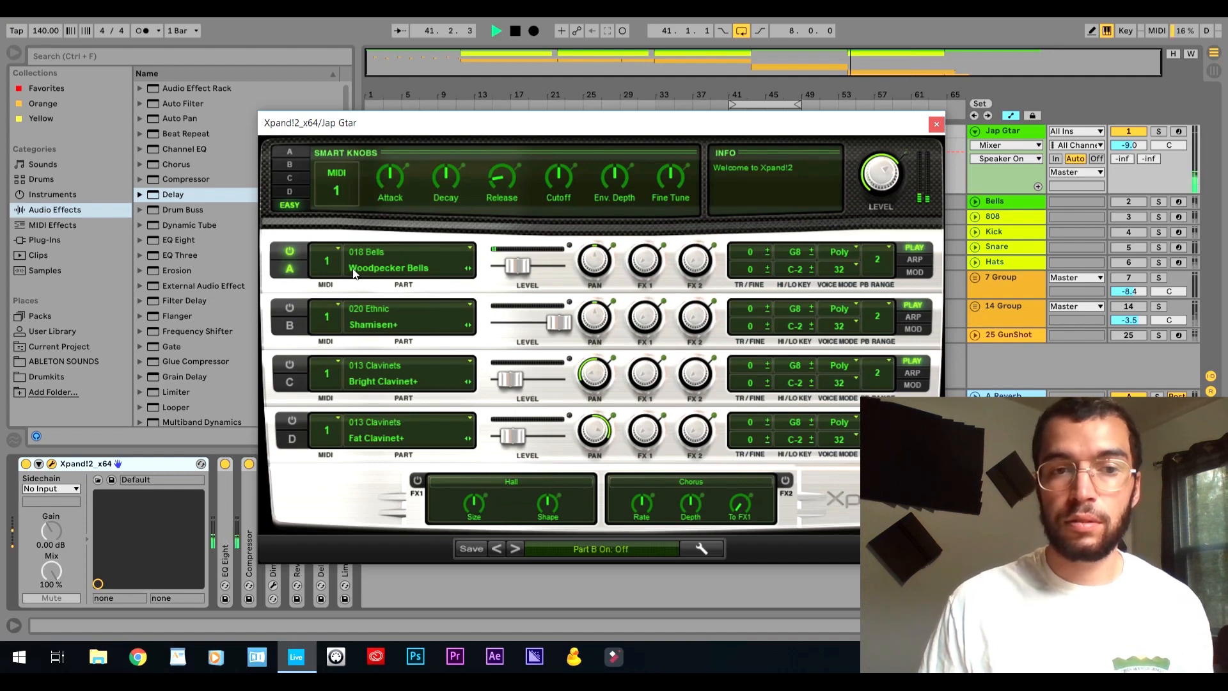
key("space")
Turn off part A, turn on part B, and play the Shamisen+ sound on its own.
left_click(291, 258)
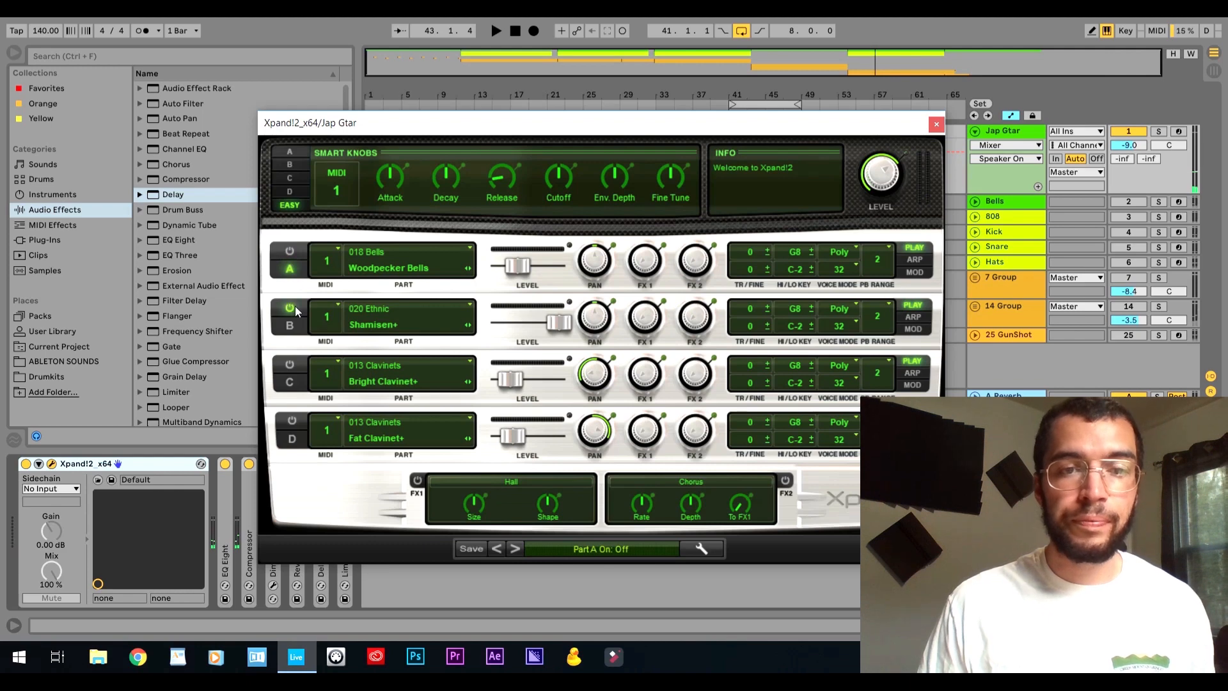
left_click(291, 308)
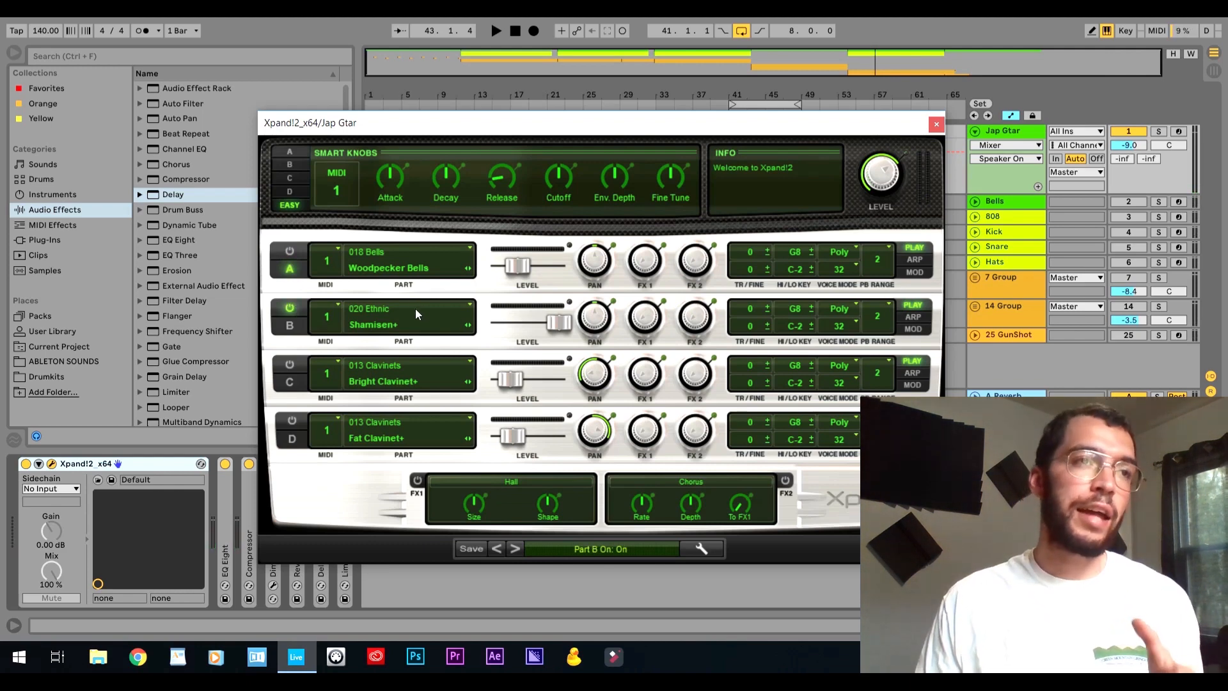
key("space")
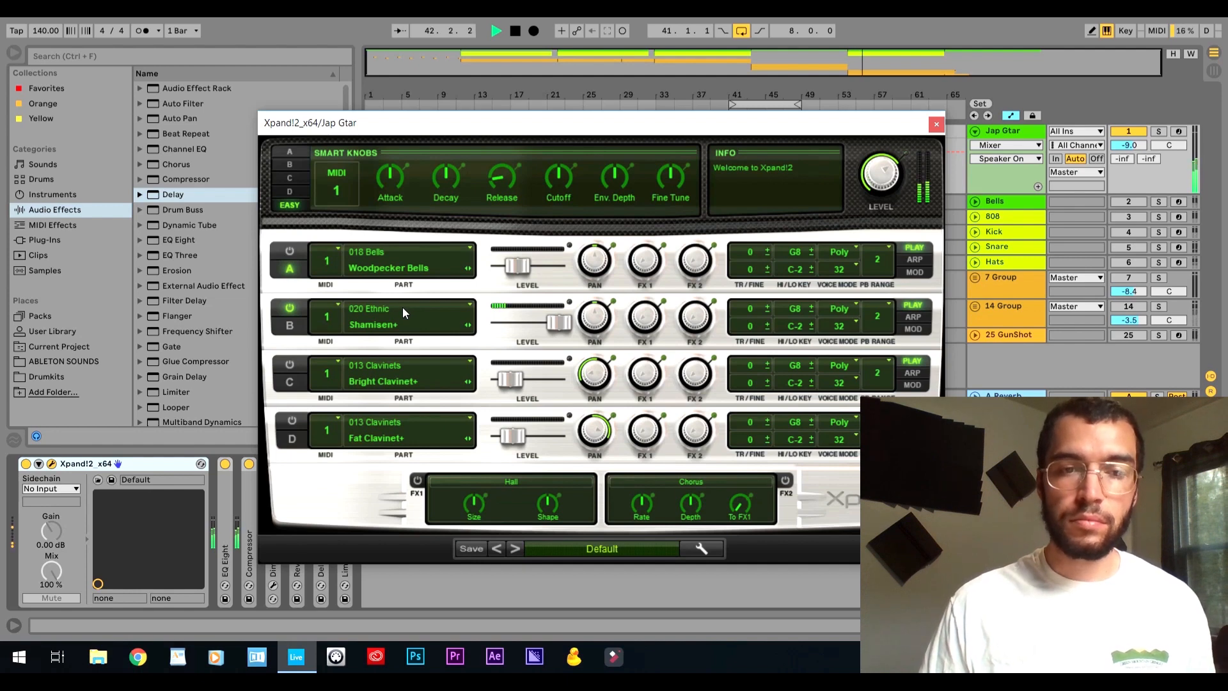
key("space")
Turn part A back on and play Woodpecker Bells layered with Shamisen+.
left_click(289, 251)
key("space")
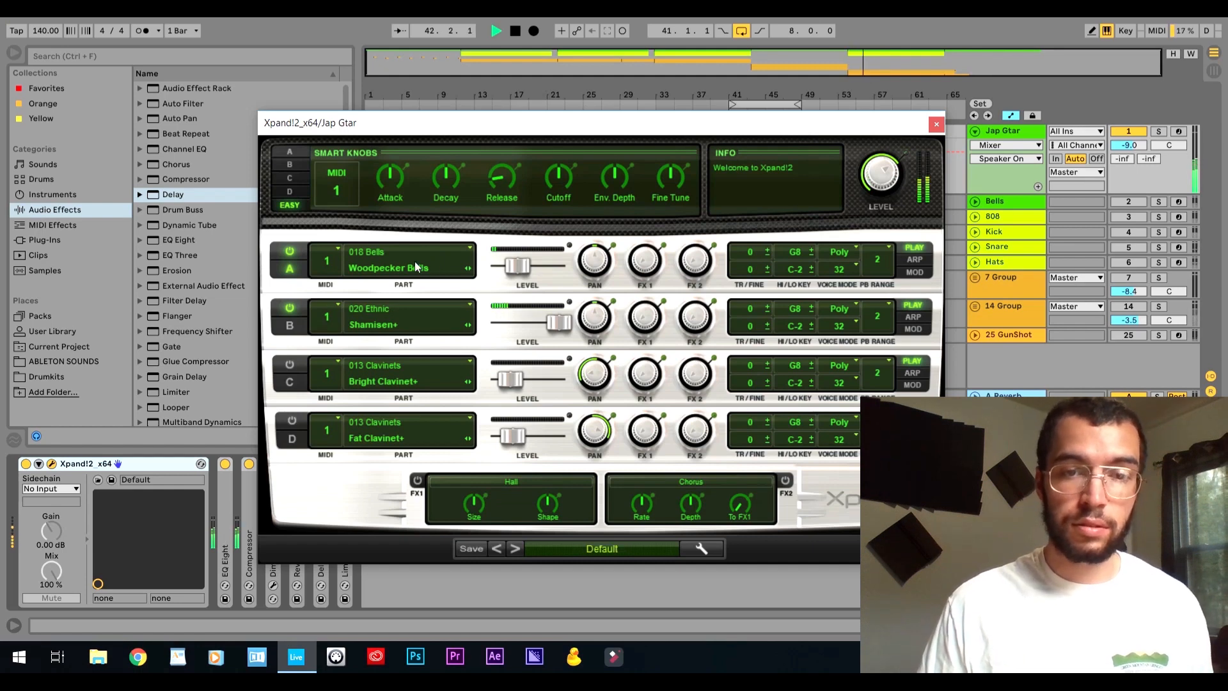
key("space")
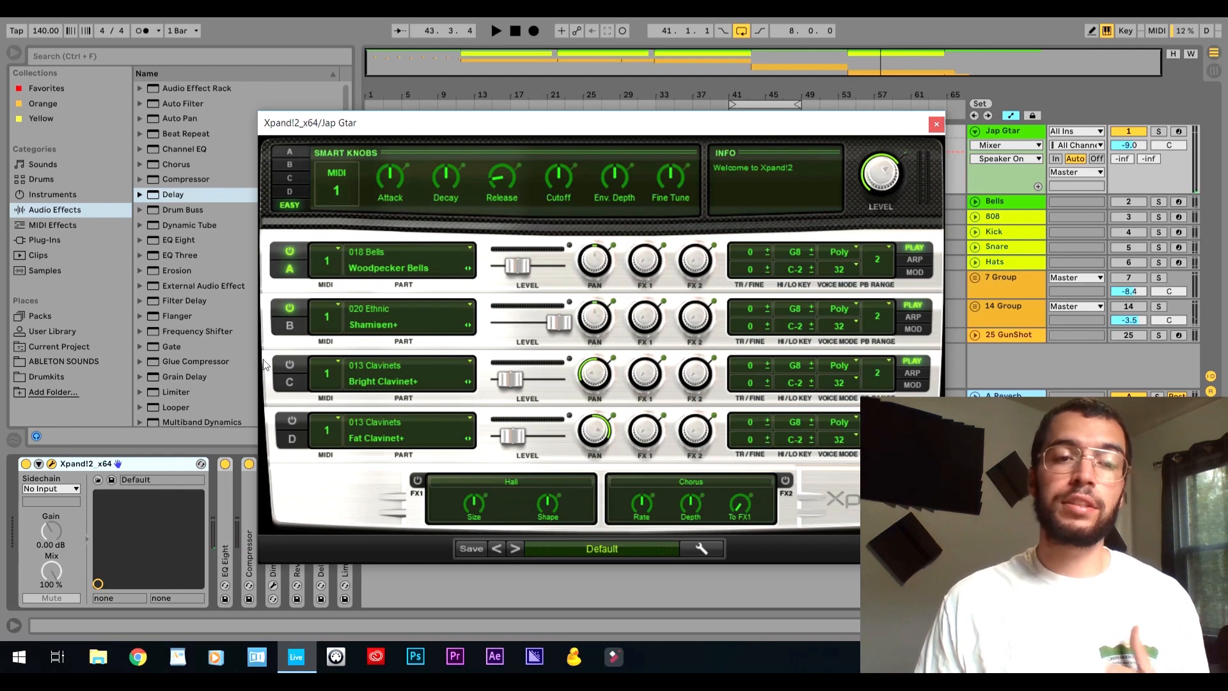
Turn on parts C and D, turn off A and B, and play Bright Clavinet+ together with Fat Clavinet+.
left_click(288, 364)
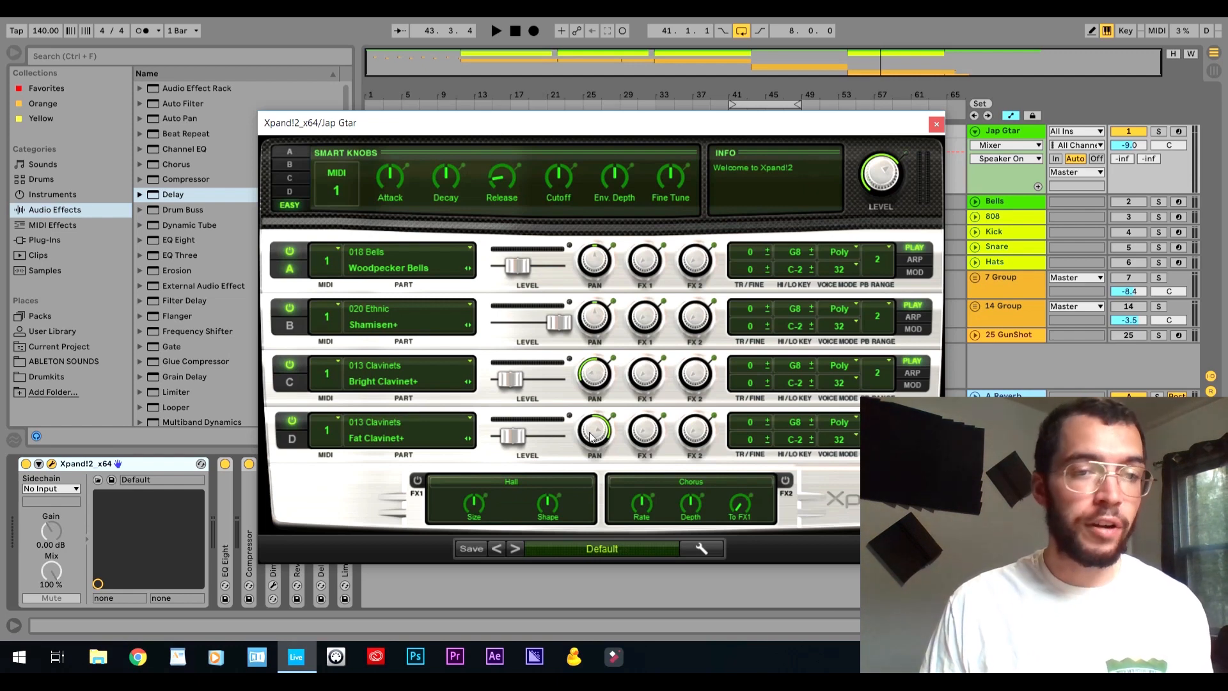
left_click(290, 309)
left_click(293, 248)
key("space")
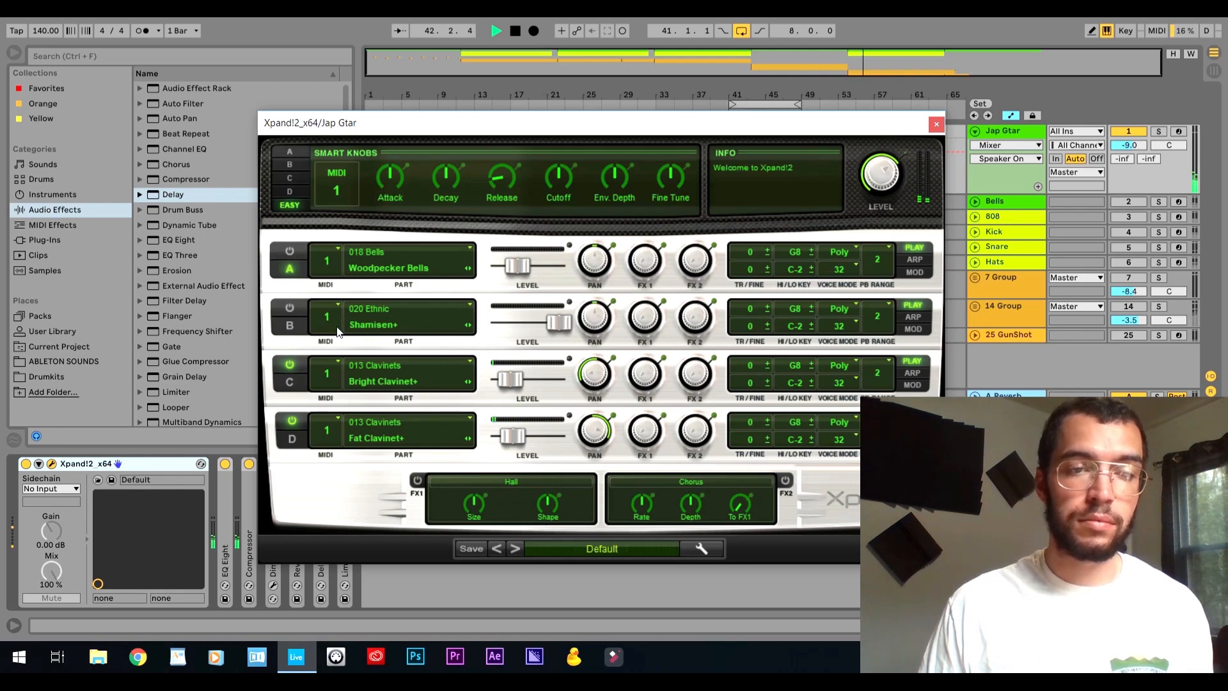
key("space")
Turn parts A and B back on, play all four layers together, and close the Xpand!2 window.
left_click(289, 309)
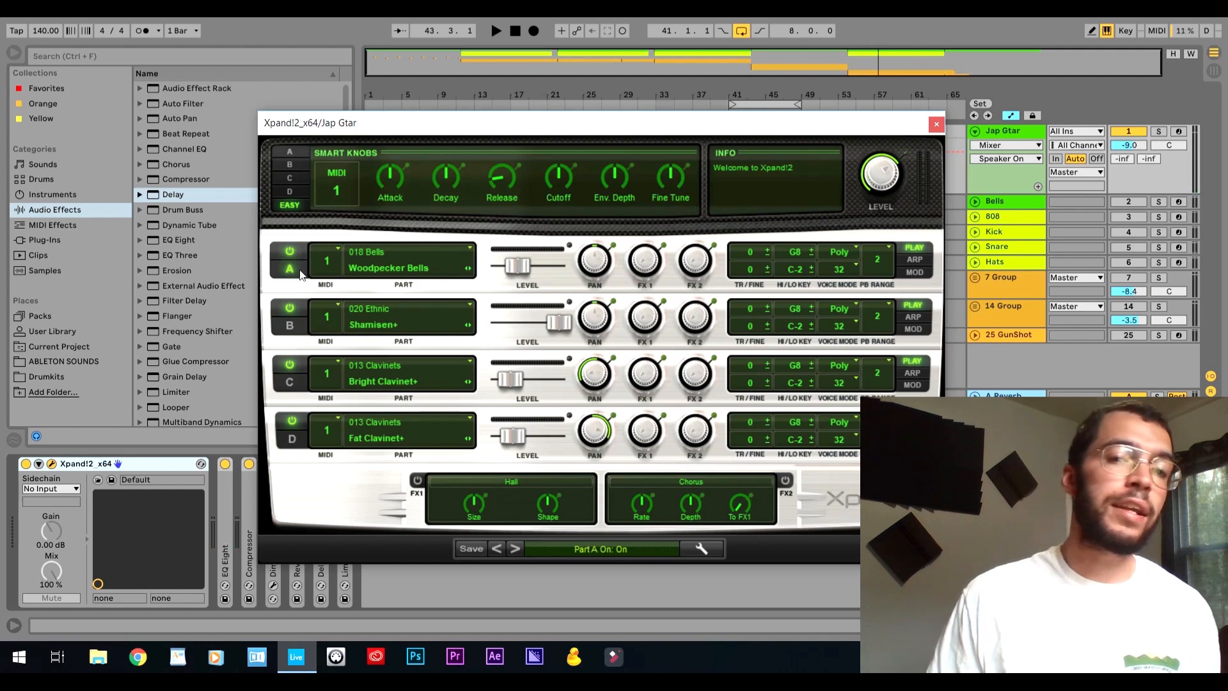
key("space")
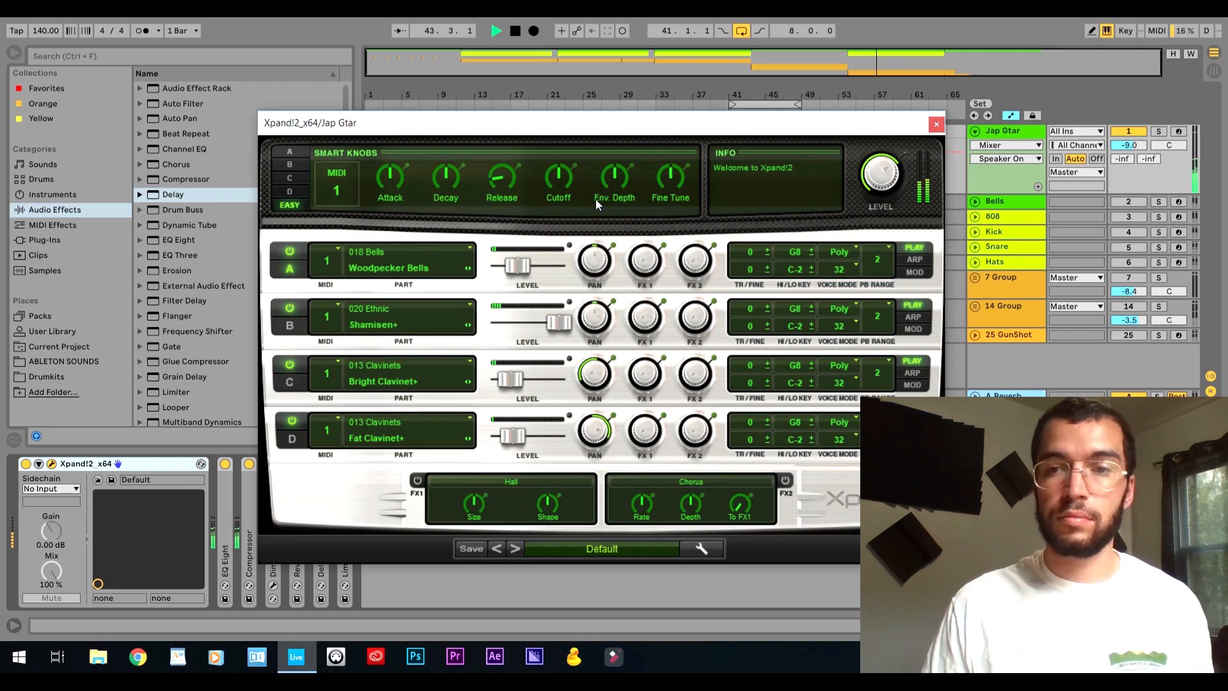
key("space")
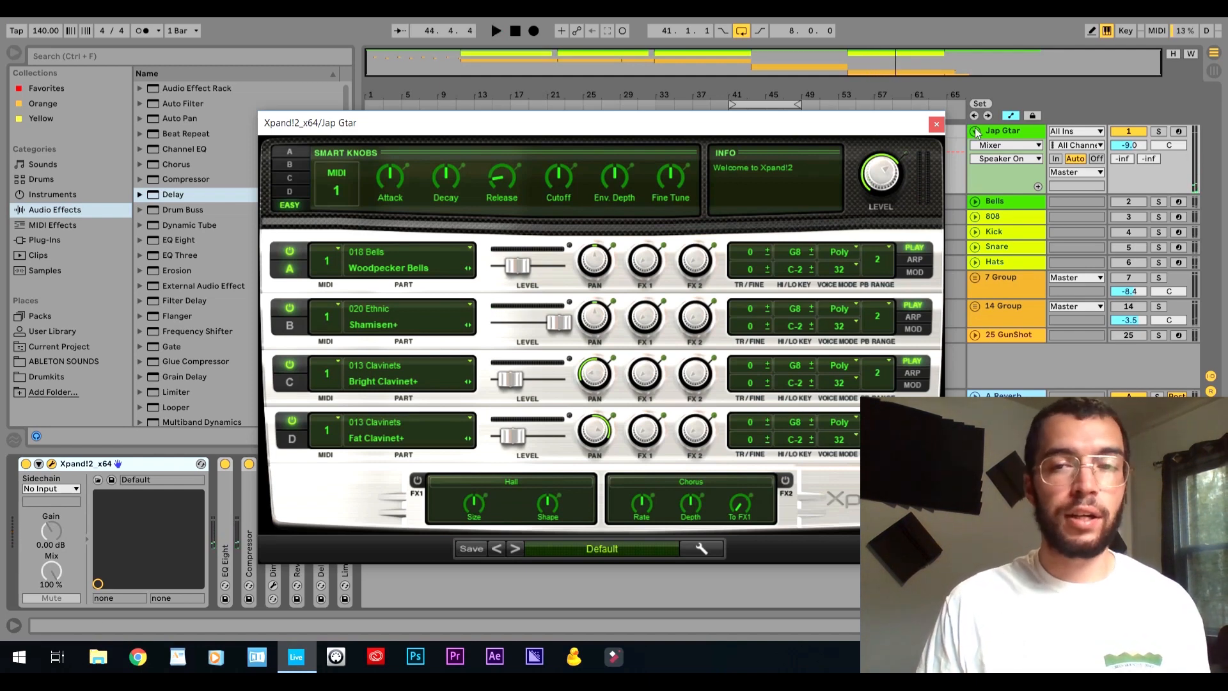
left_click(937, 124)
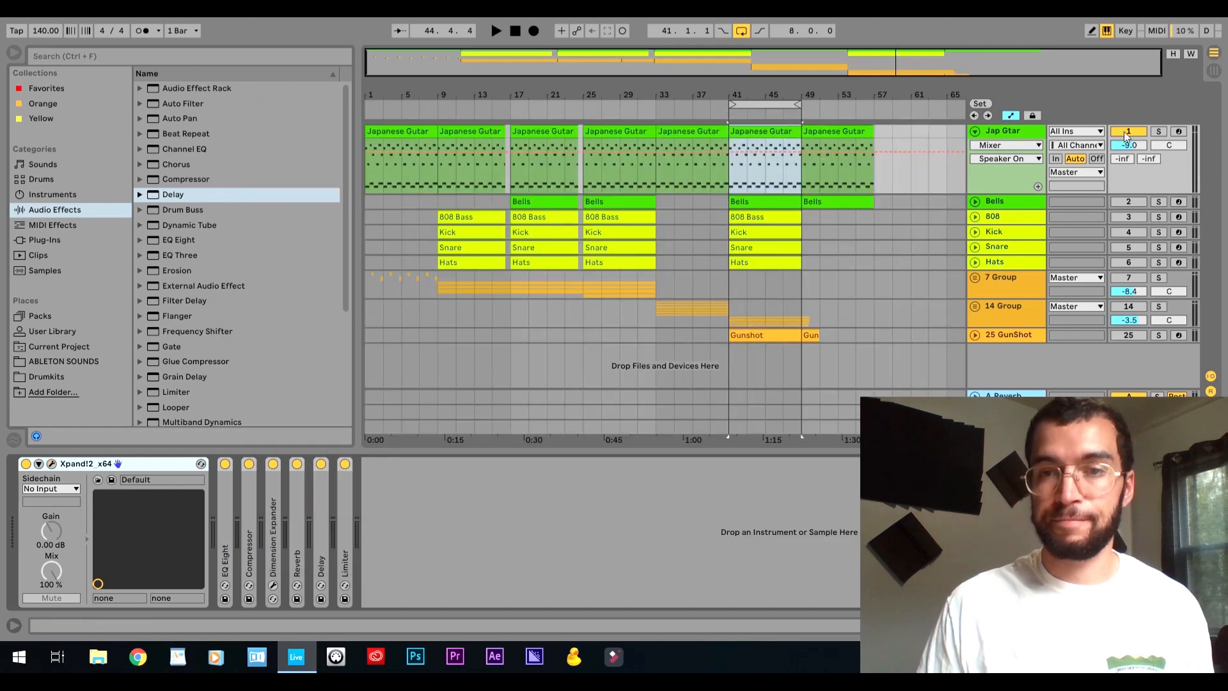
Fold and deactivate the Jap Gtar track, and activate the Bells track instead.
left_click(975, 131)
left_click(1129, 133)
left_click(1129, 147)
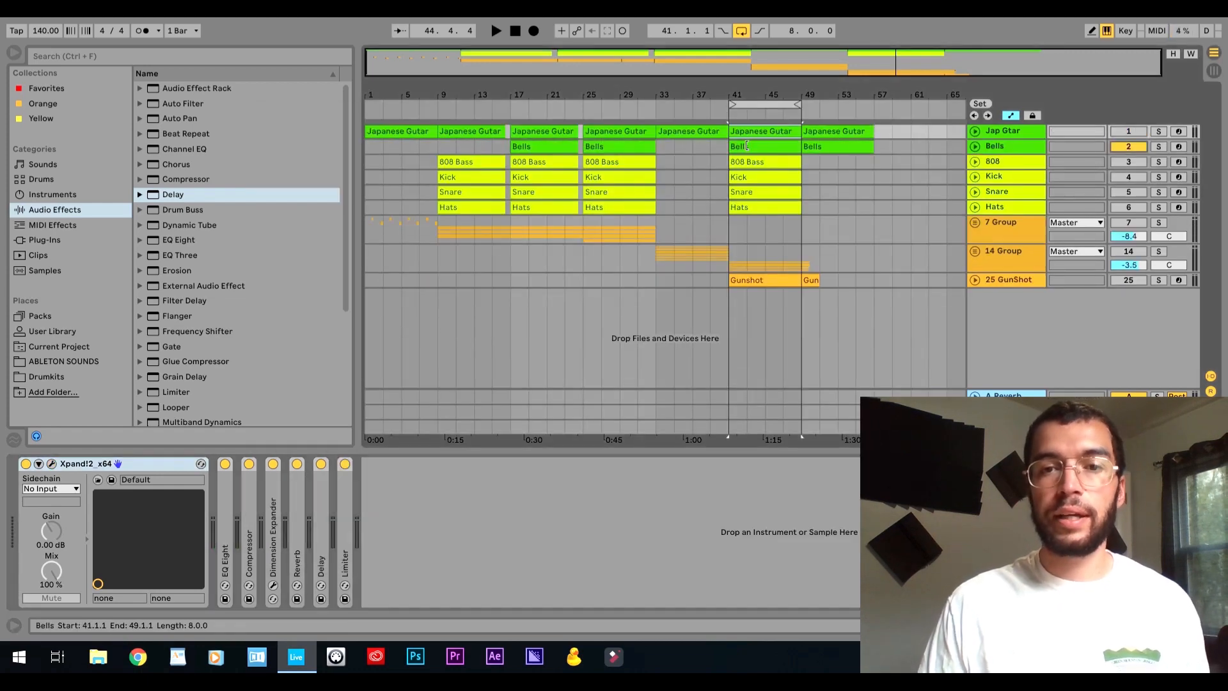
Open the Bells track's Xpand!2 instrument, turn off part B, and play part A, Bright Bells+, on its own.
left_click(996, 146)
double_click(754, 148)
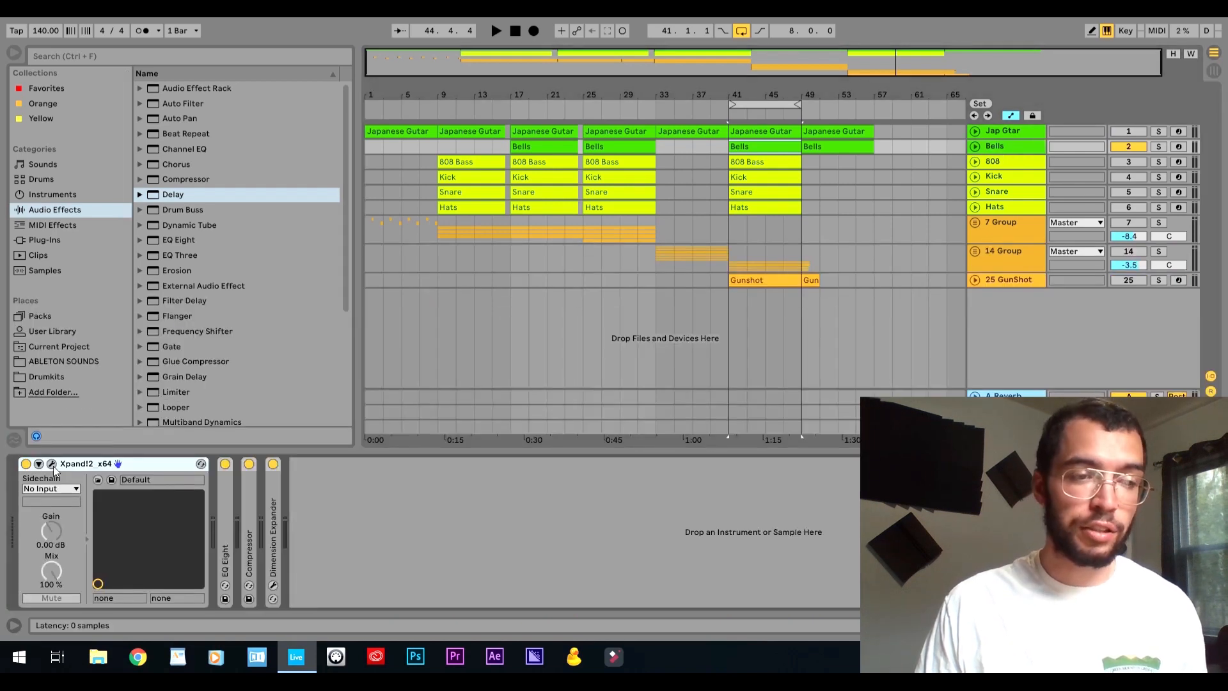
left_click(52, 464)
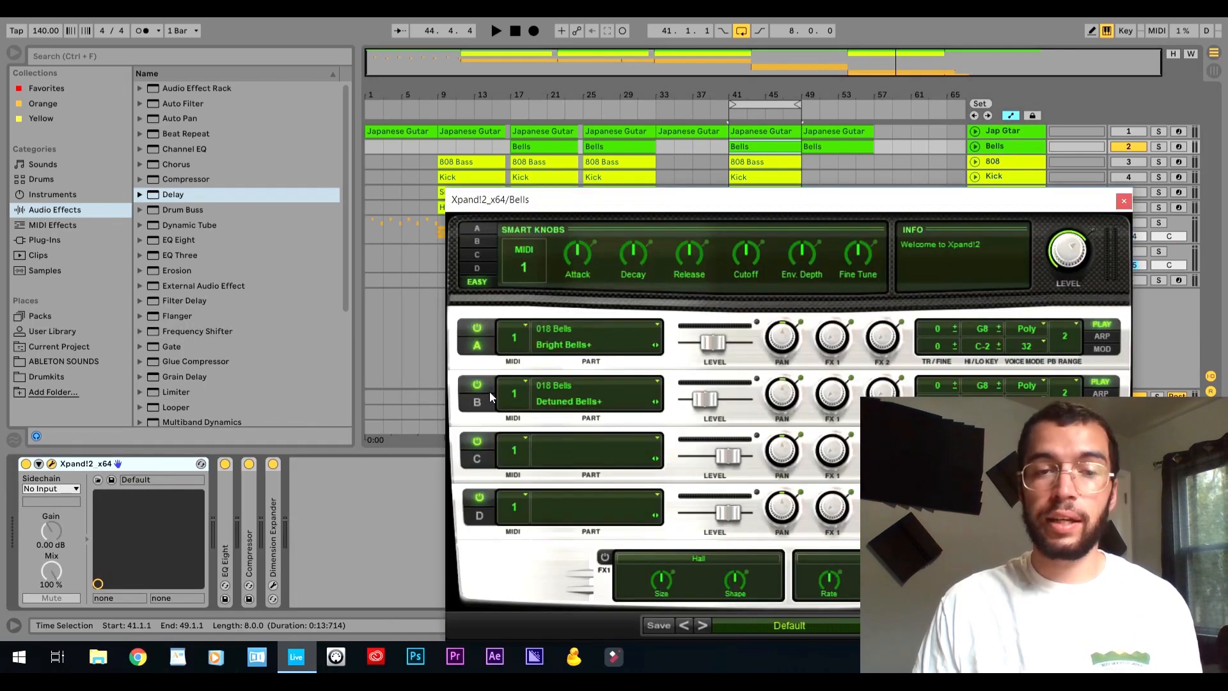
left_click_drag(572, 208, 483, 152)
left_click(384, 332)
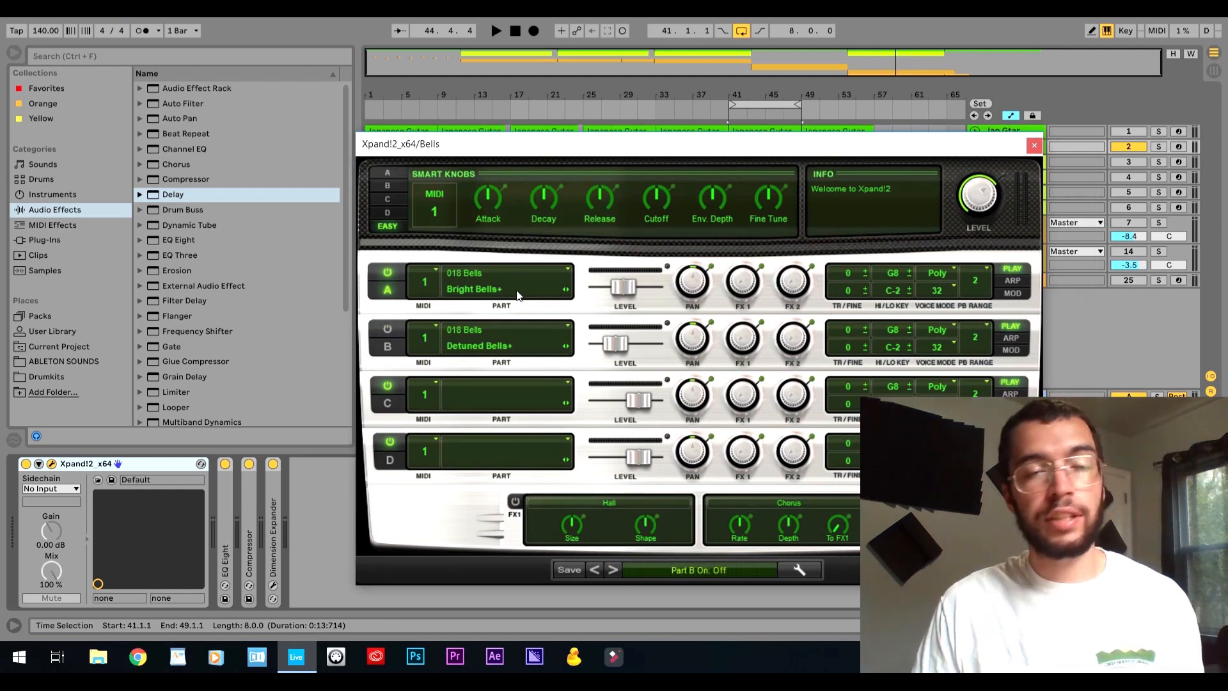
key("space")
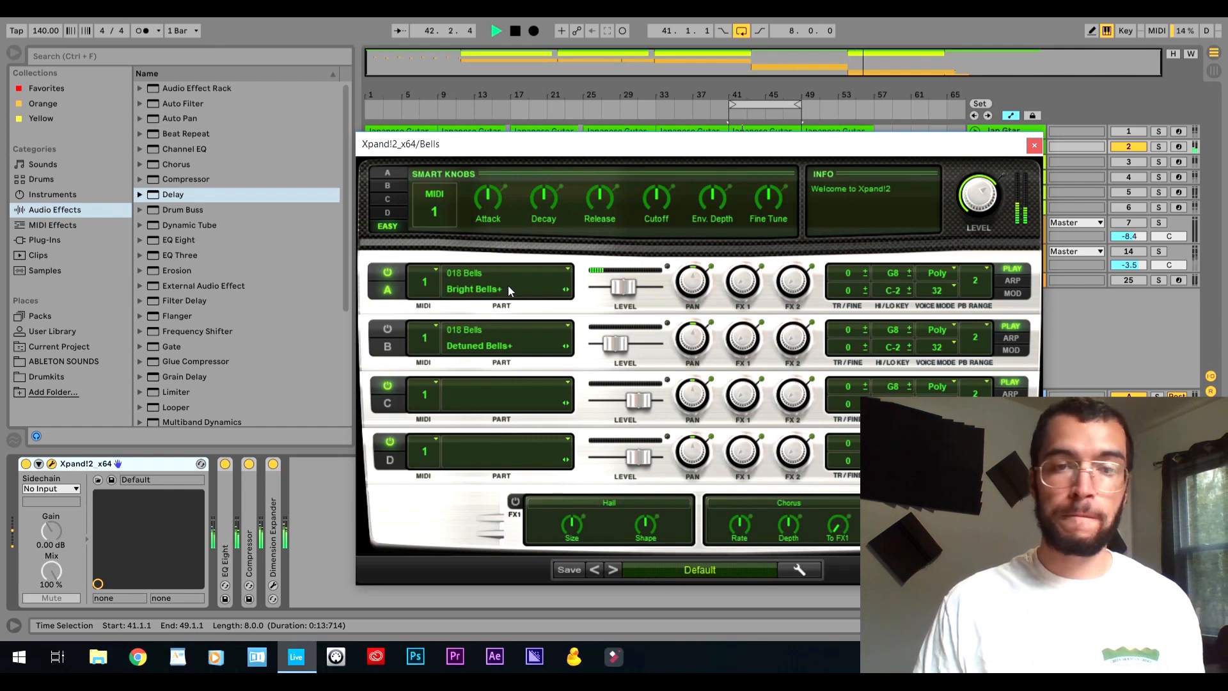
key("space")
Turn off part A, turn on part B, and play the Detuned Bells+ sound on its own.
left_click(388, 272)
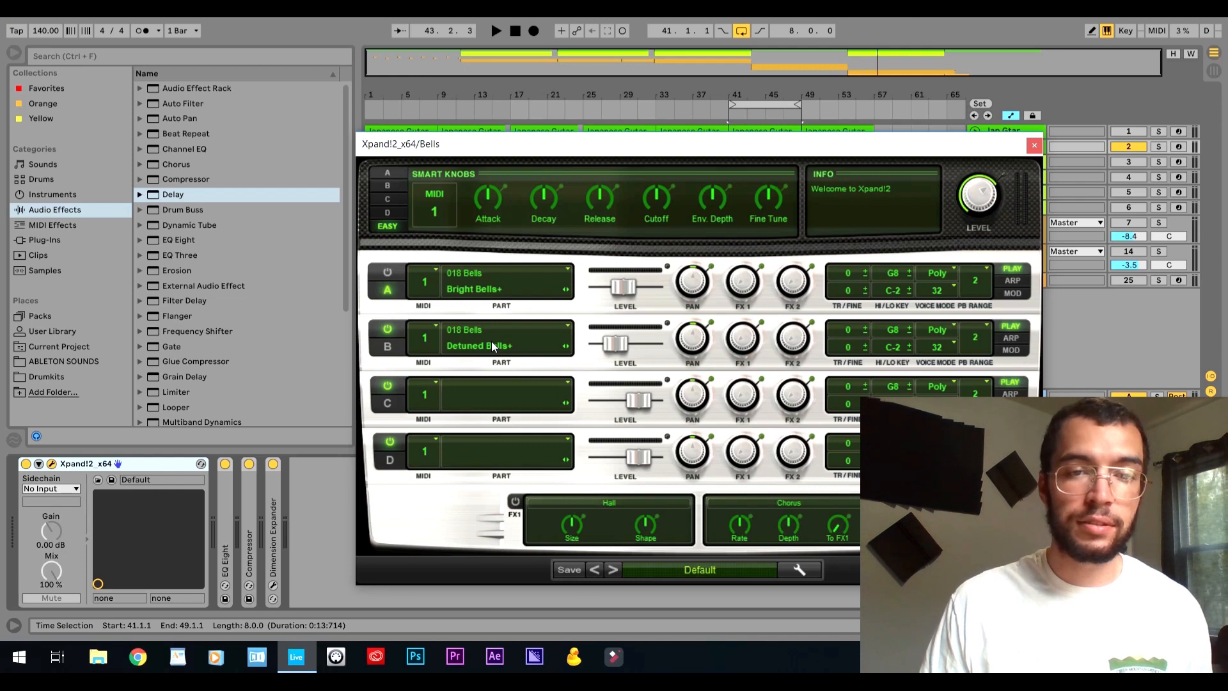
key("space")
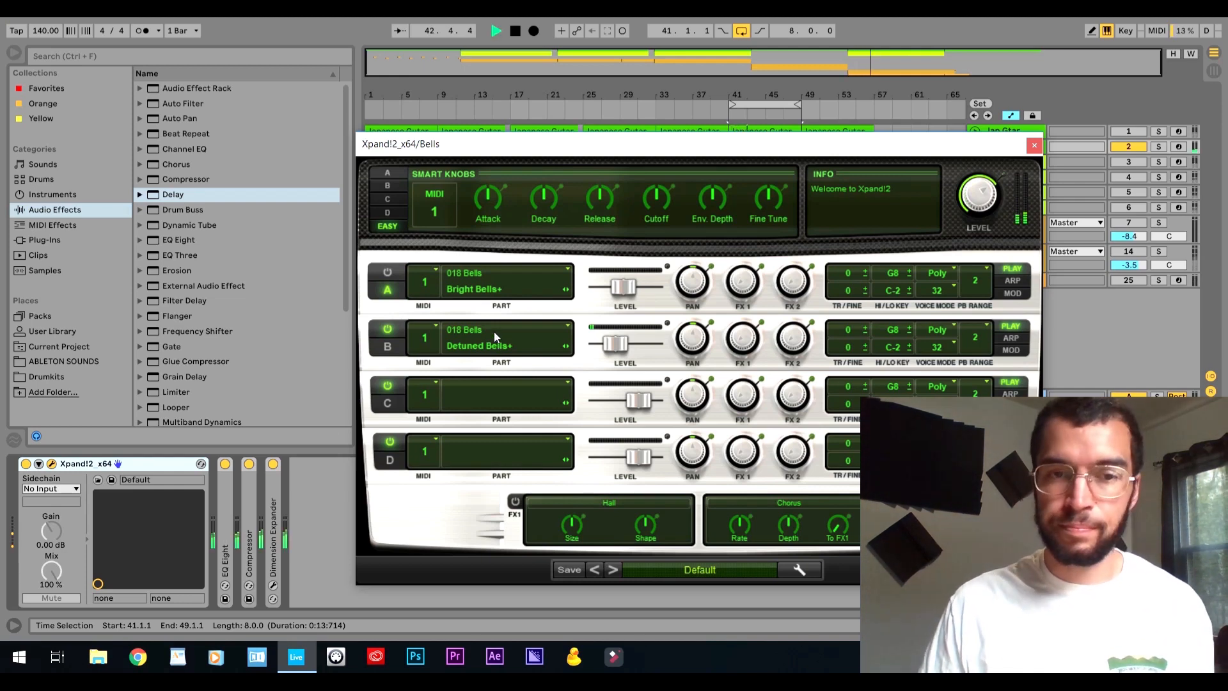
key("space")
Turn part A back on, play Bright Bells+ and Detuned Bells+ together, and close the Bells instrument window.
left_click(387, 272)
key("space")
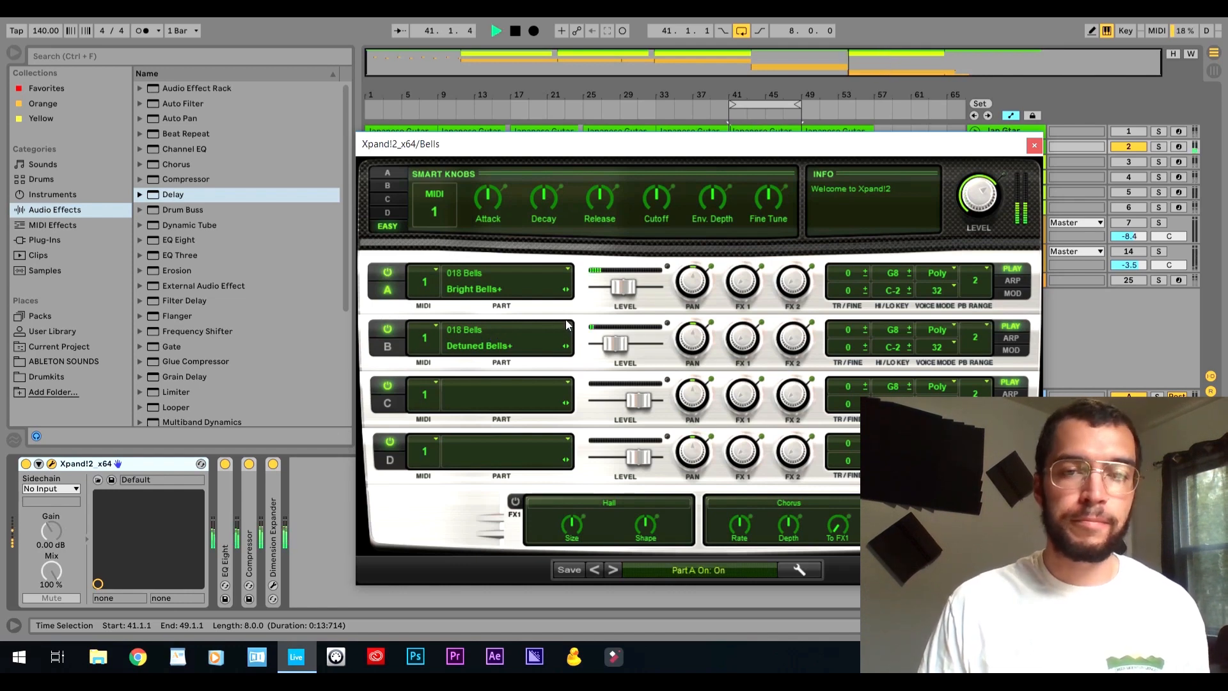
left_click(1032, 145)
key("space")
Activate the Jap Gtar track and play it together with the Bells track.
left_click(1129, 131)
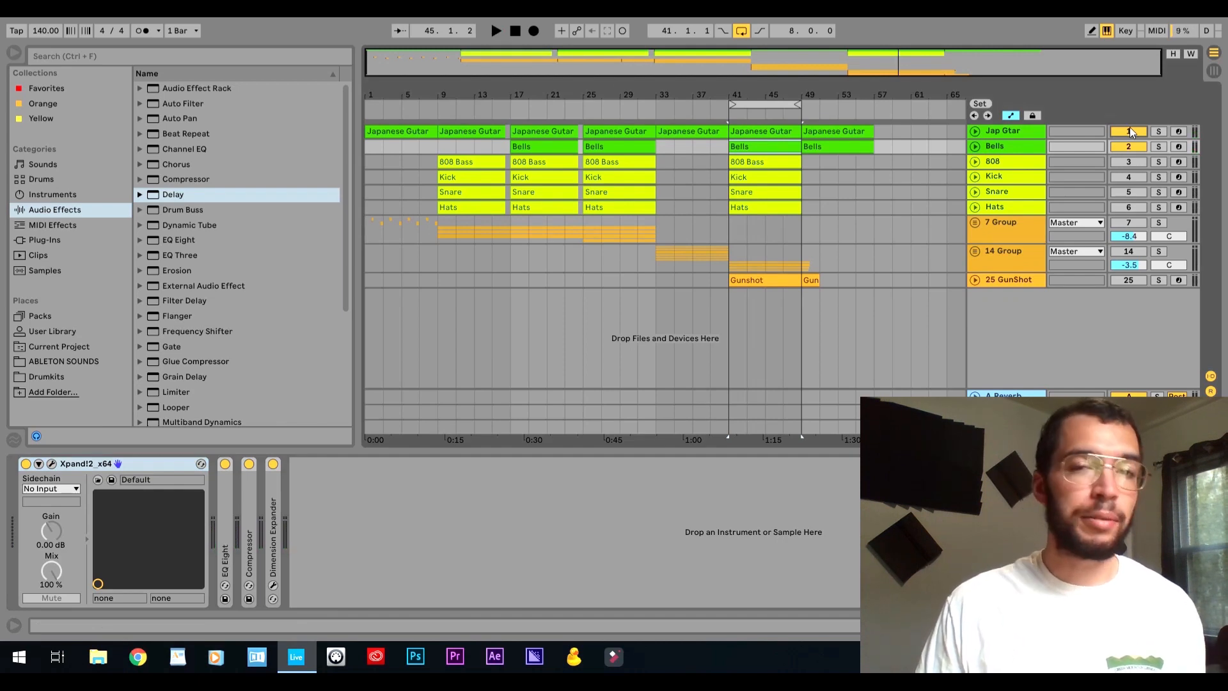
key("space")
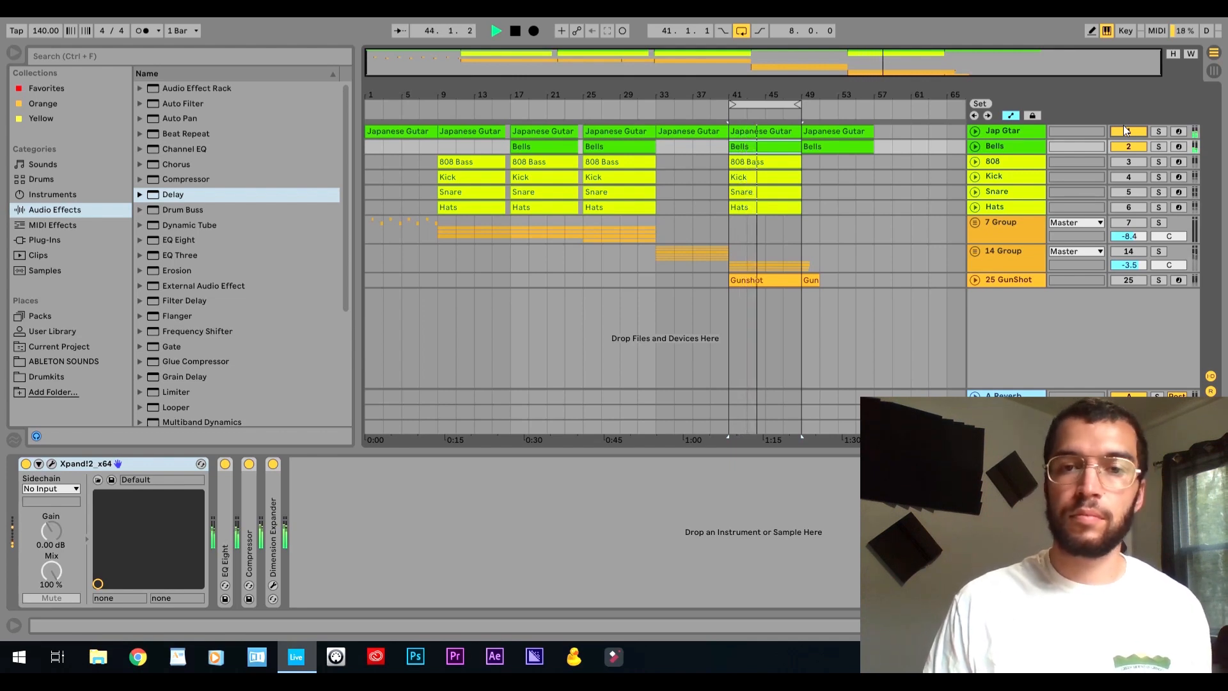
key("space")
Deactivate the Jap Gtar and Bells tracks and unfold the 808, Kick, Snare and Hats tracks.
left_click(1126, 131)
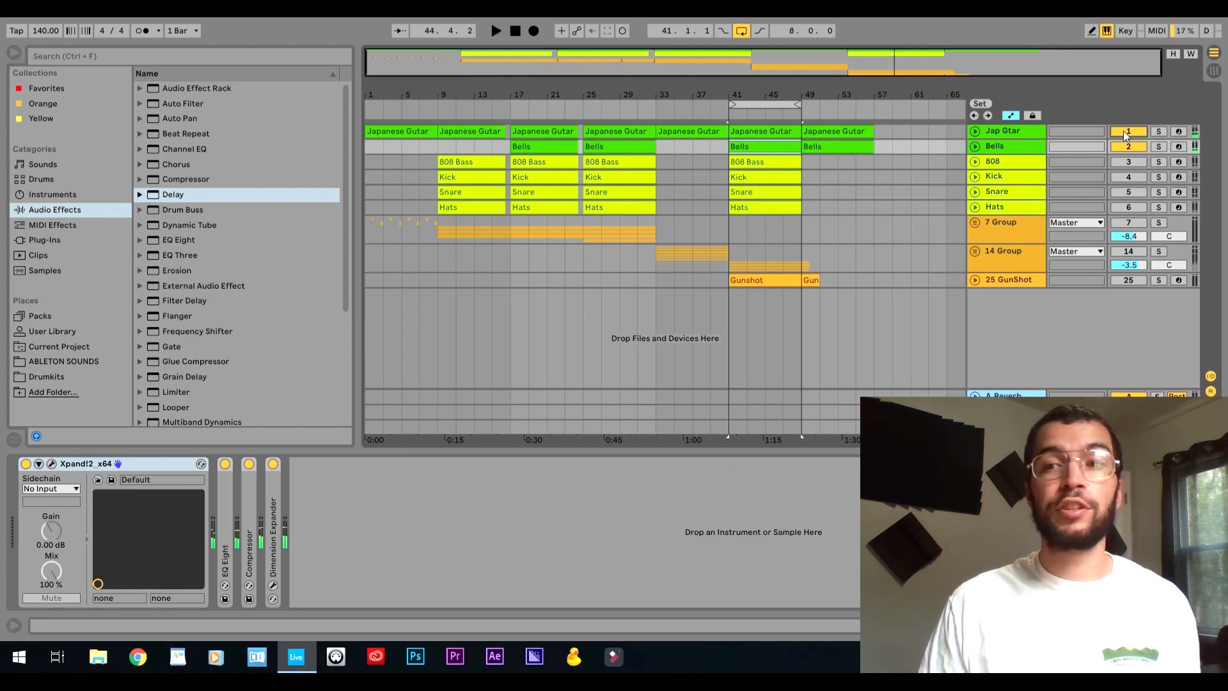
left_click(1128, 147)
left_click(1026, 162)
left_click(994, 178)
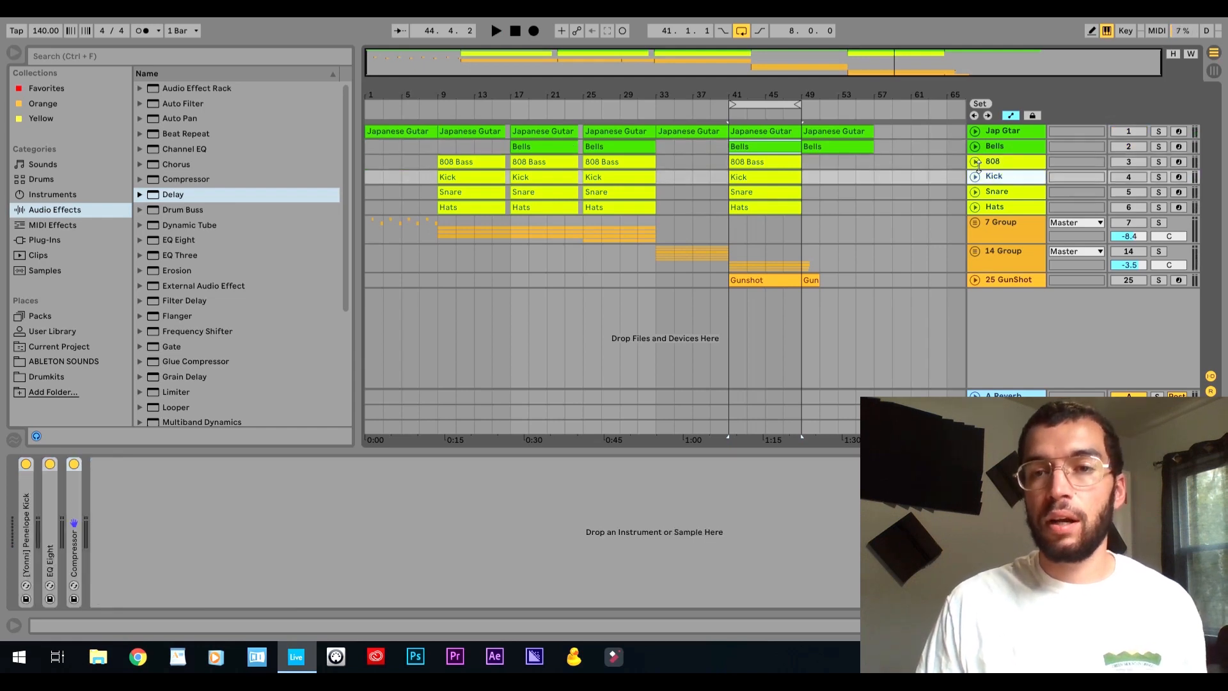
left_click(975, 162)
left_click(975, 231)
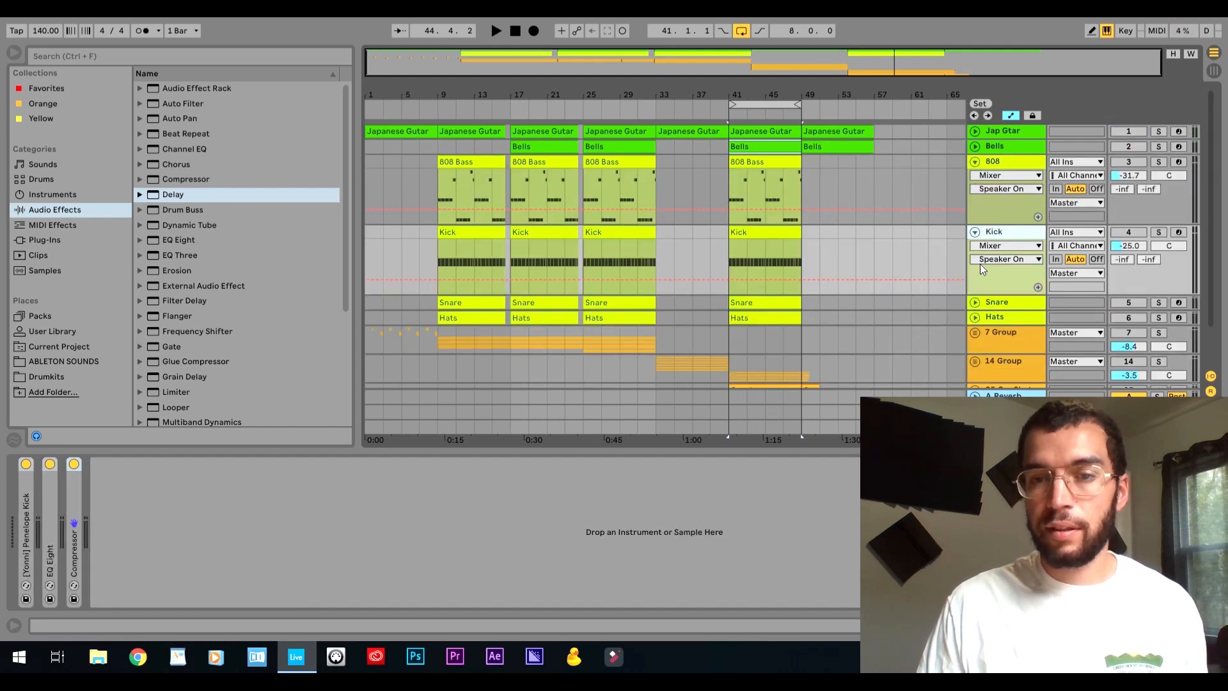
left_click(975, 302)
left_click(975, 372)
scroll(1018, 355, "down", 2)
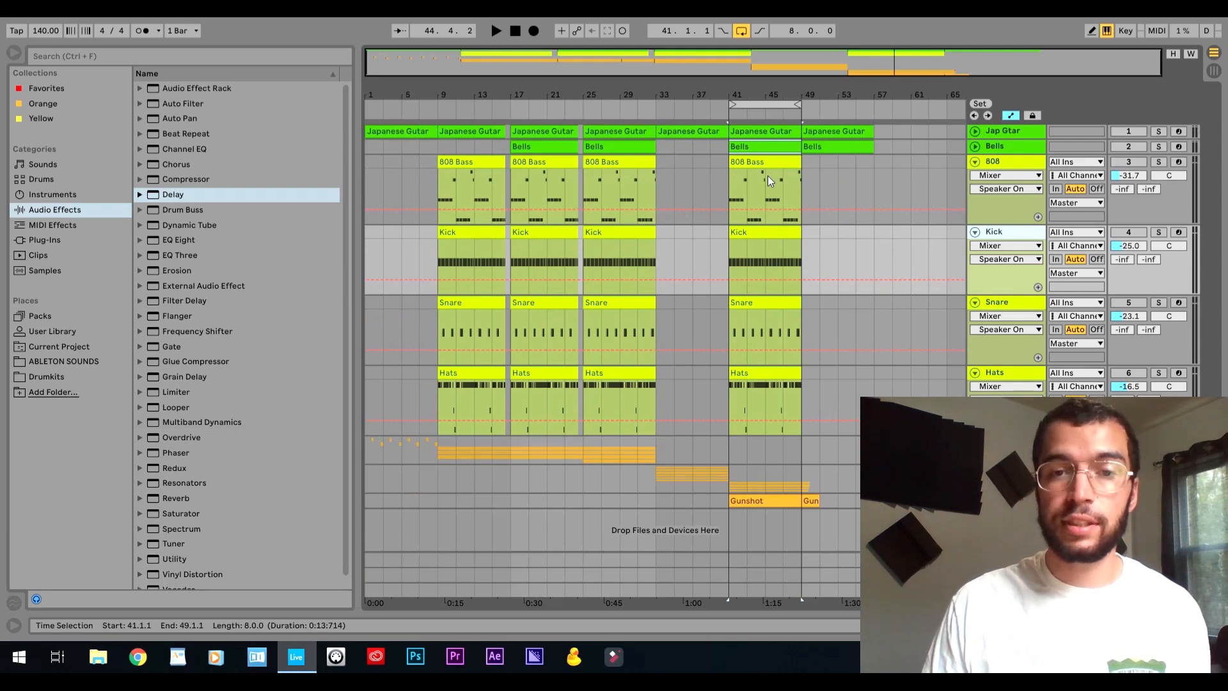
Activate the 808 and Kick tracks and play them while viewing the notes of the 808 Bass clip at bar 41.
left_click(755, 164)
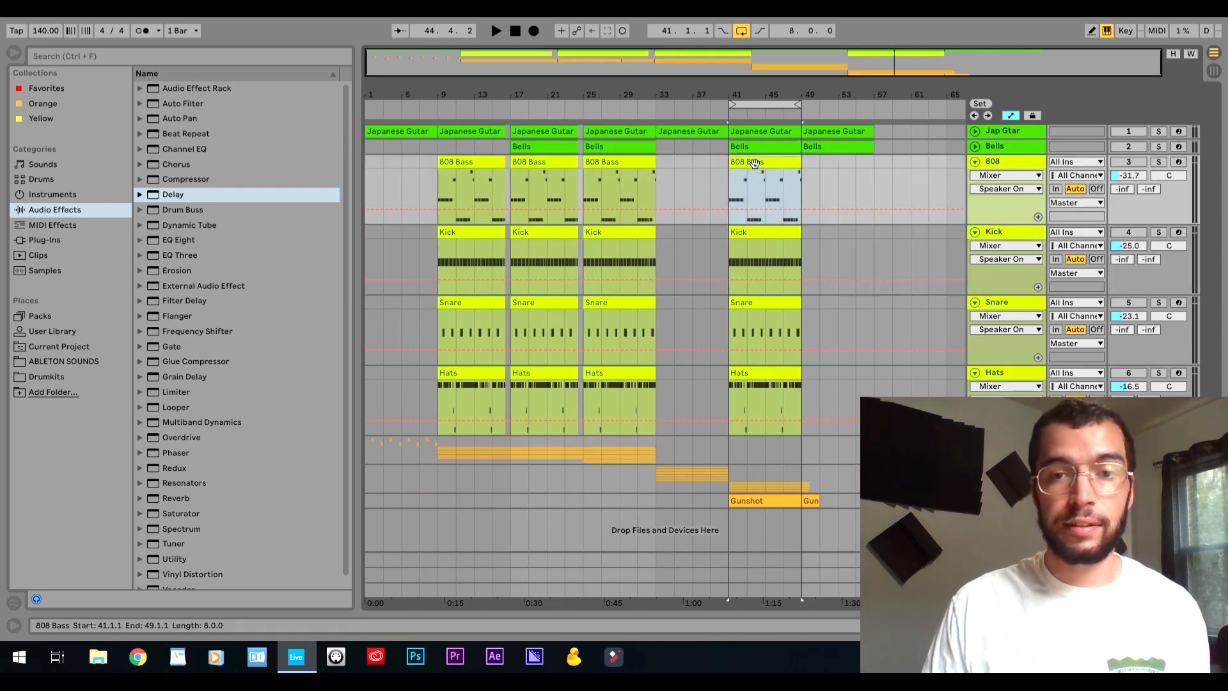
left_click_drag(1135, 165, 1138, 238)
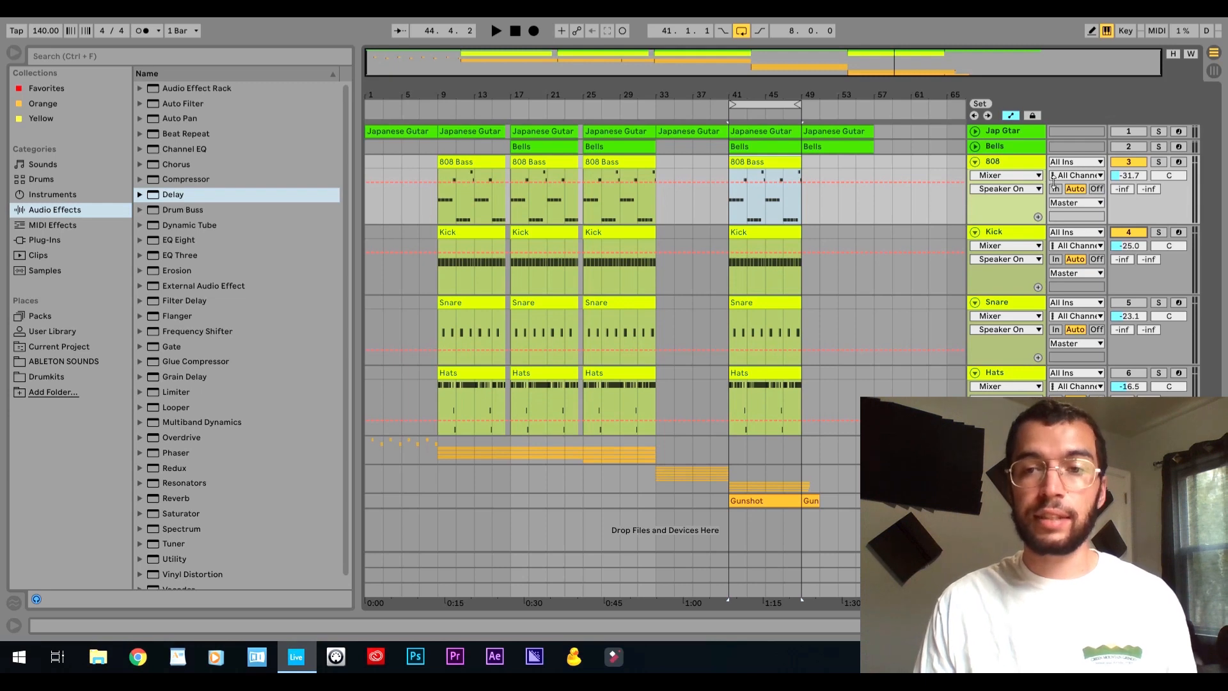
double_click(777, 160)
key("space")
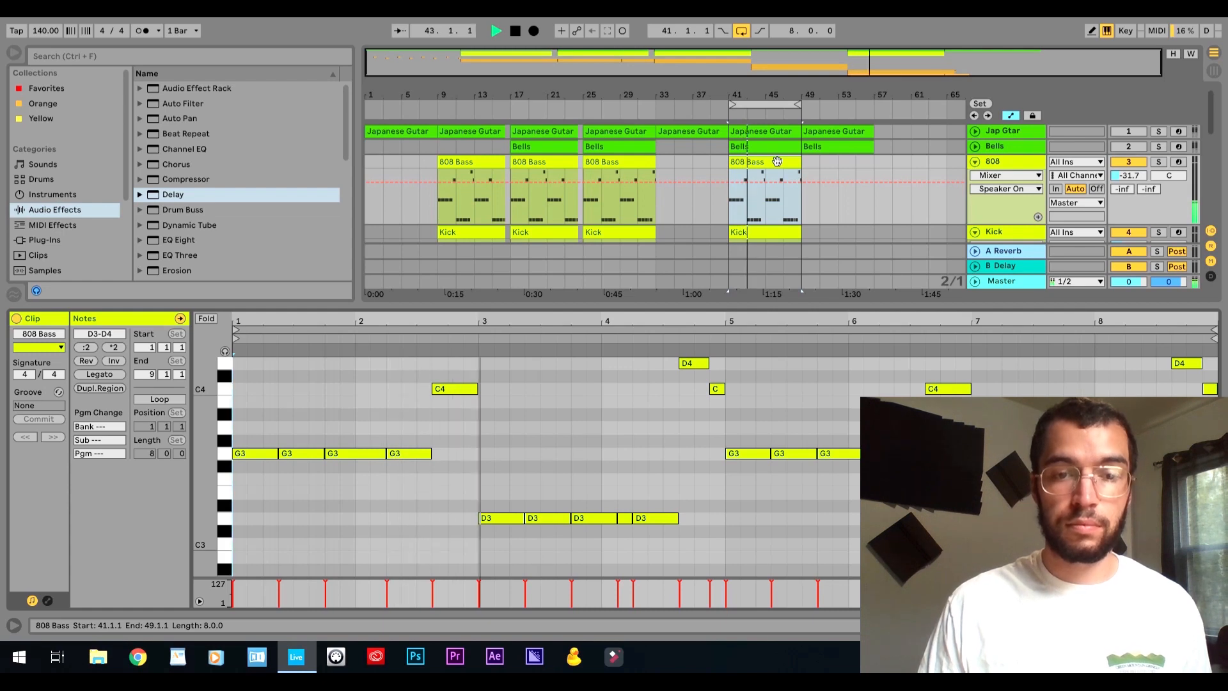
left_click(1214, 625)
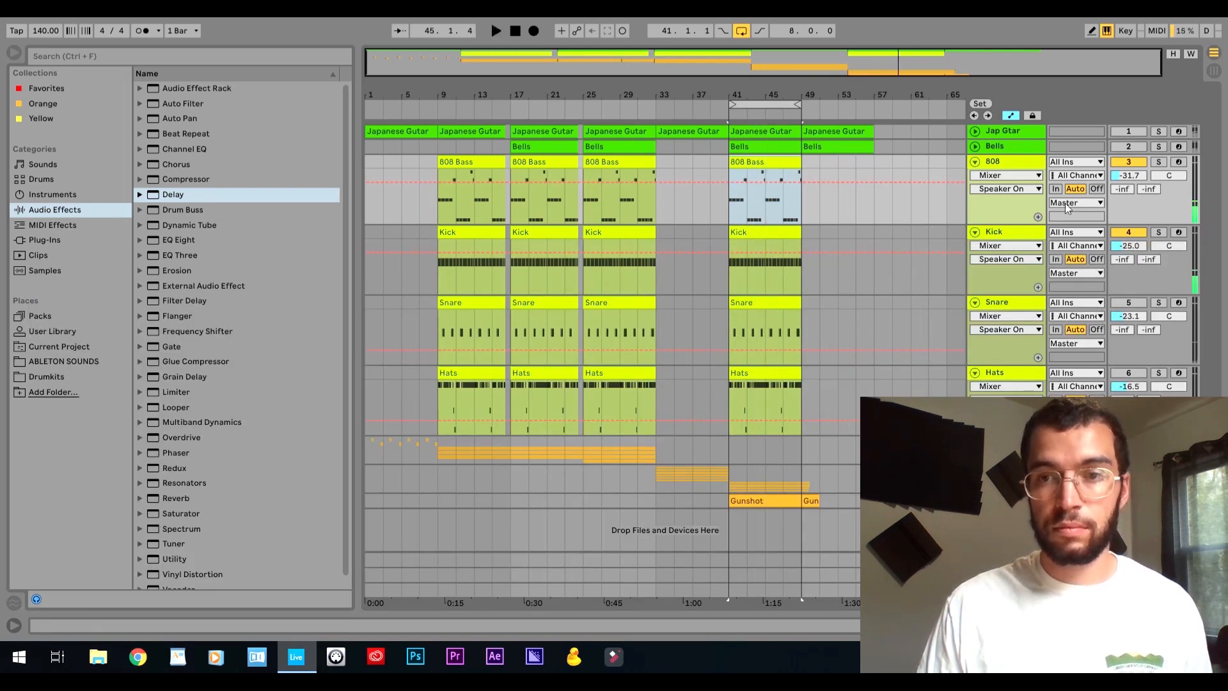
key("space")
Fold the deactivated 808 and Kick tracks, and activate the Snare and Hats tracks.
left_click(975, 162)
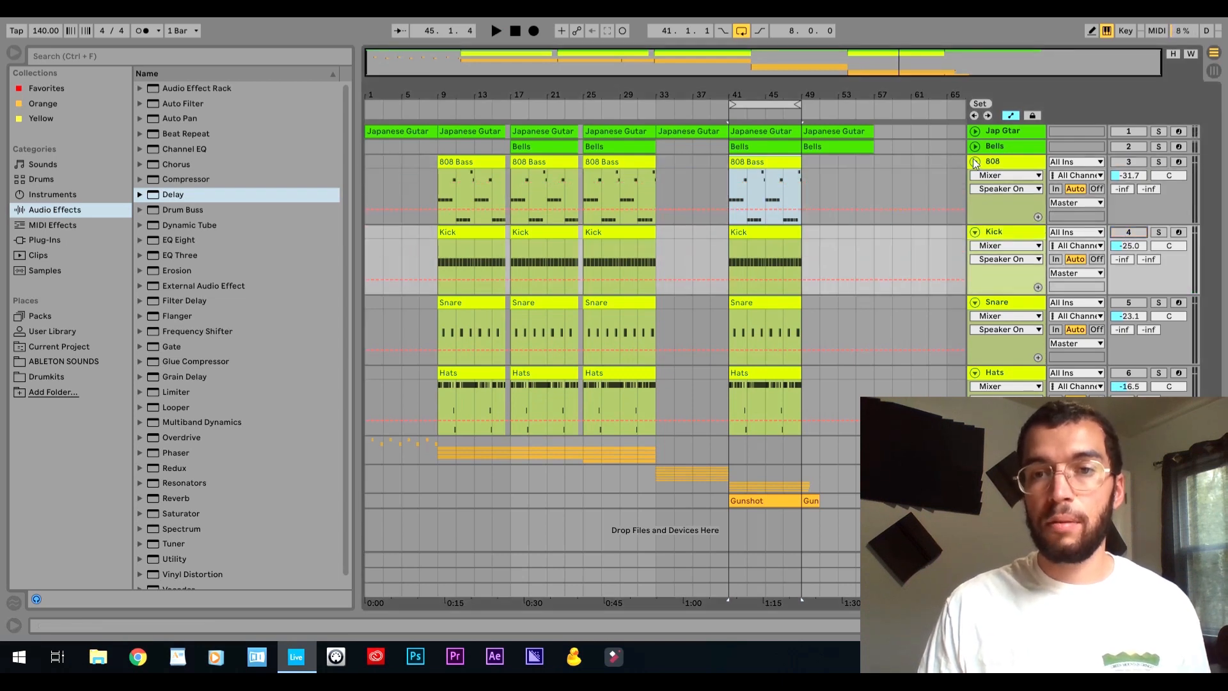
left_click(975, 176)
left_click(1129, 192)
left_click(1129, 263)
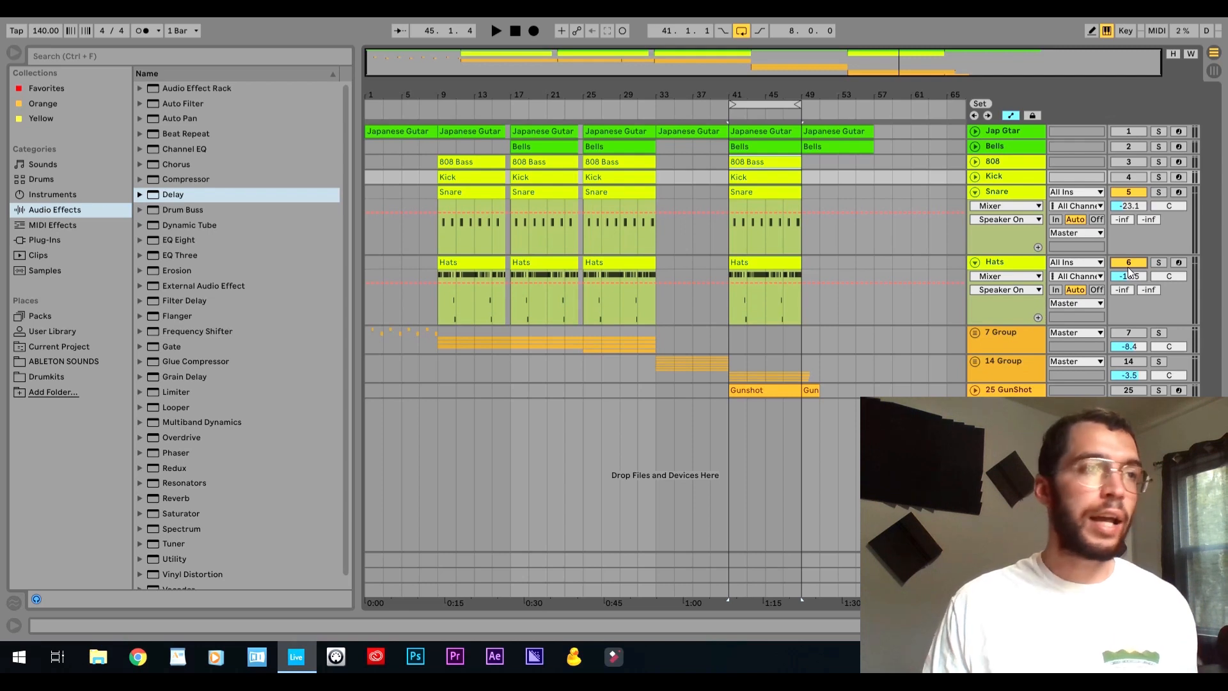
Open the Hats clip at bar 41 and play it to review its hi-hat notes.
double_click(779, 262)
key("space")
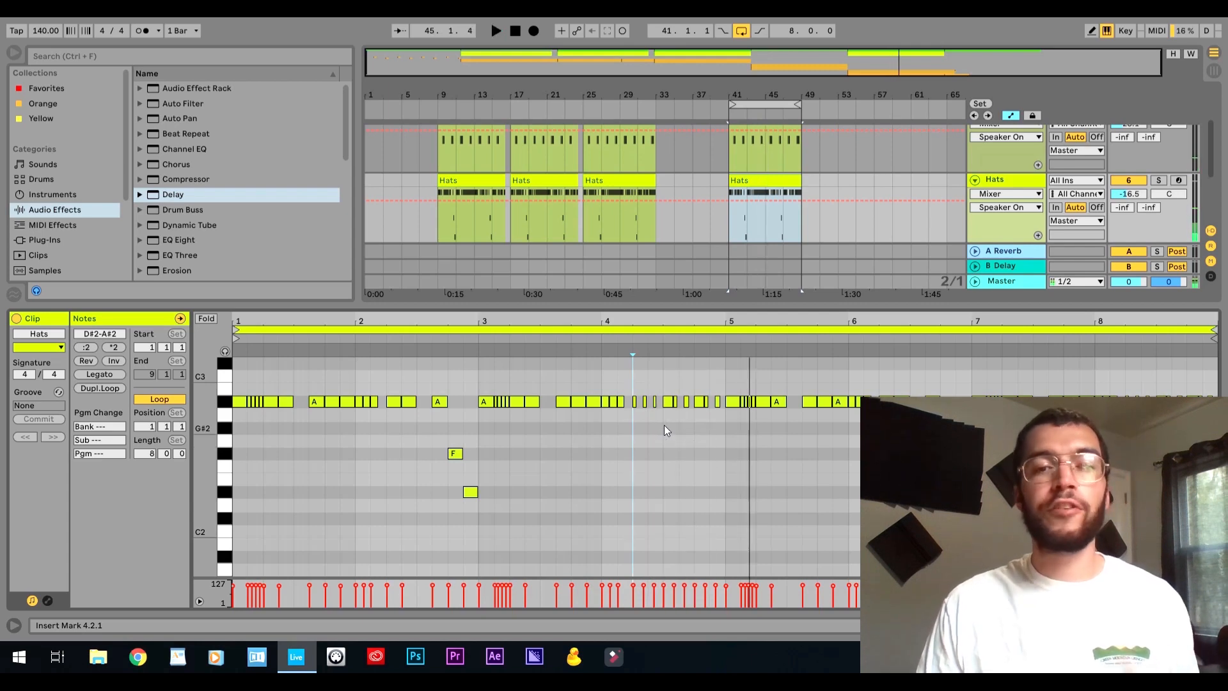
left_click(629, 420)
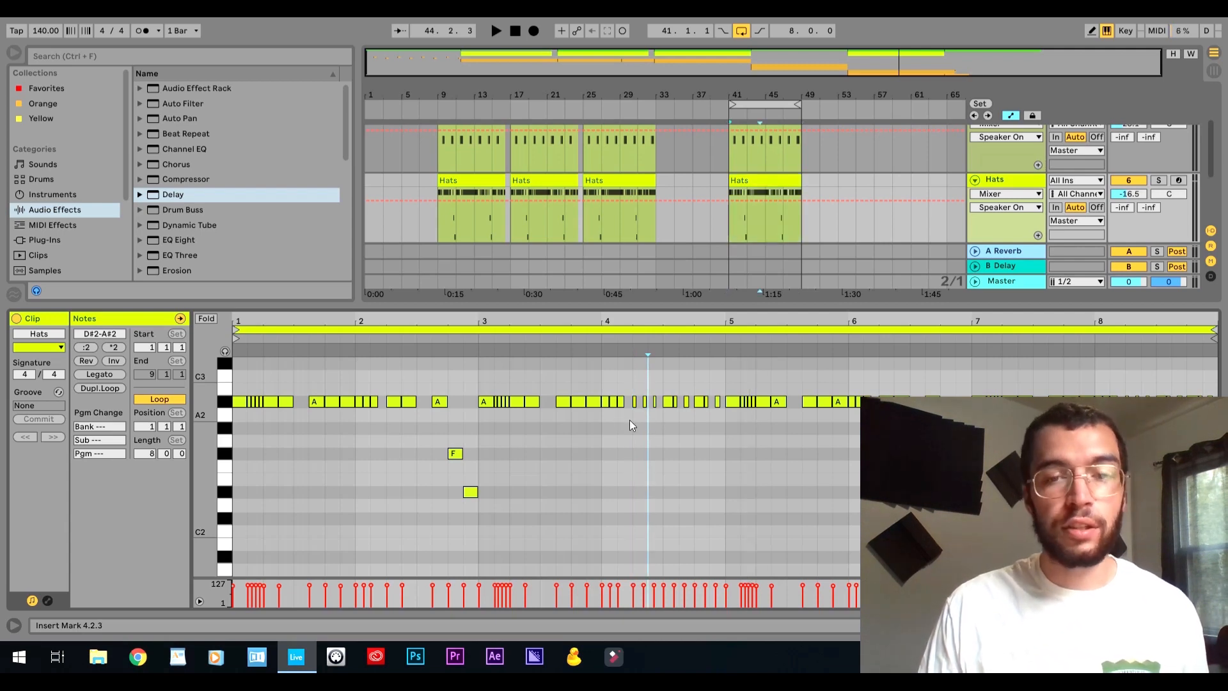
Try quantizing the A#2 hi-hat notes from 4.1.3 to 5.1.1 to 1/8T, adjusting note starts by 100%.
left_click(621, 422)
mouse_move(625, 422)
left_mouse_down()
mouse_move(664, 379)
mouse_move(731, 389)
mouse_move(617, 395)
left_mouse_up()
left_click(719, 422)
right_click(669, 404)
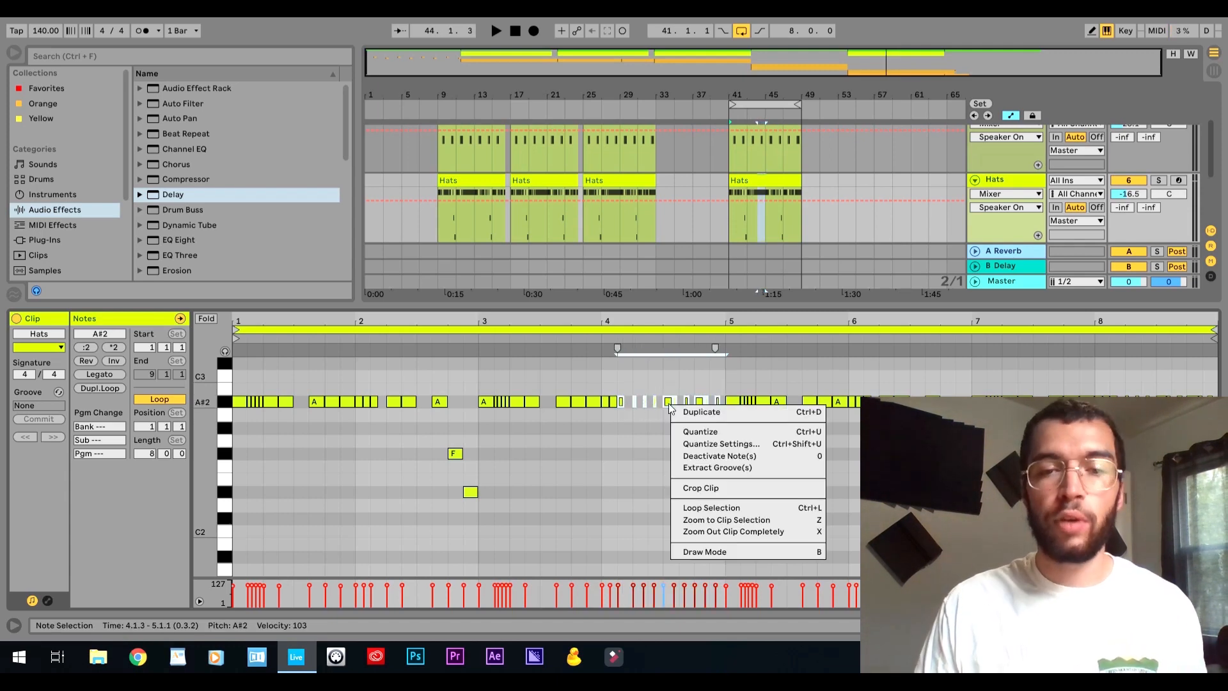
left_click(740, 443)
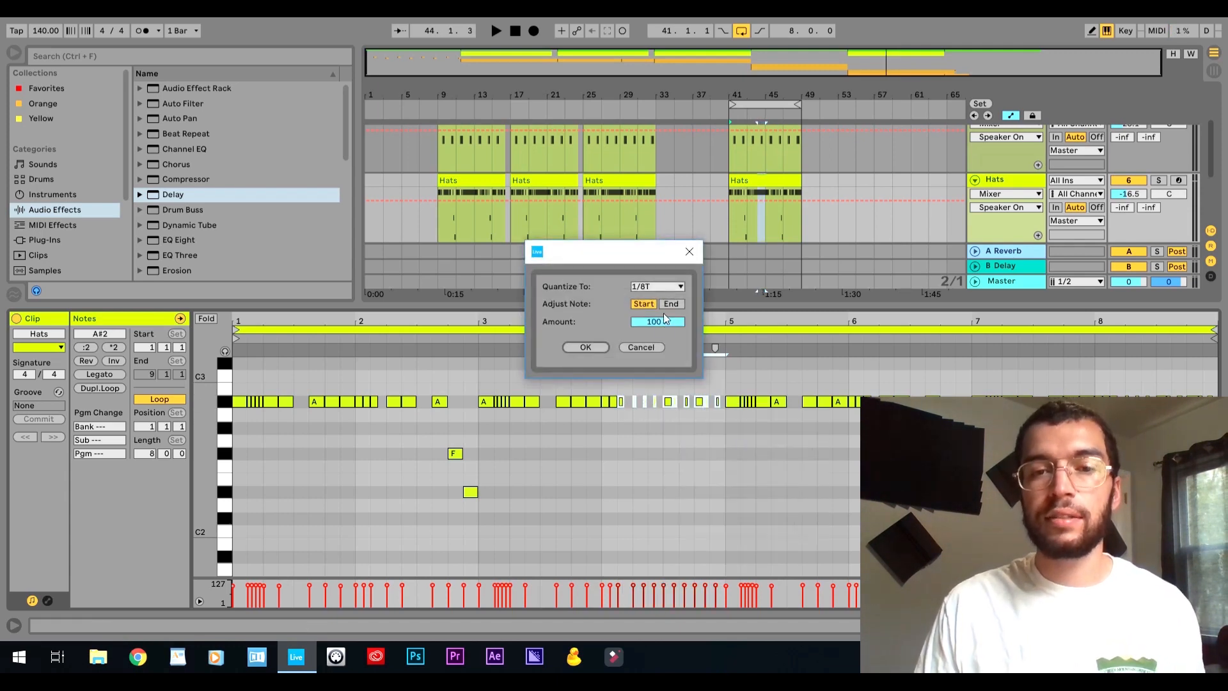
left_click(657, 288)
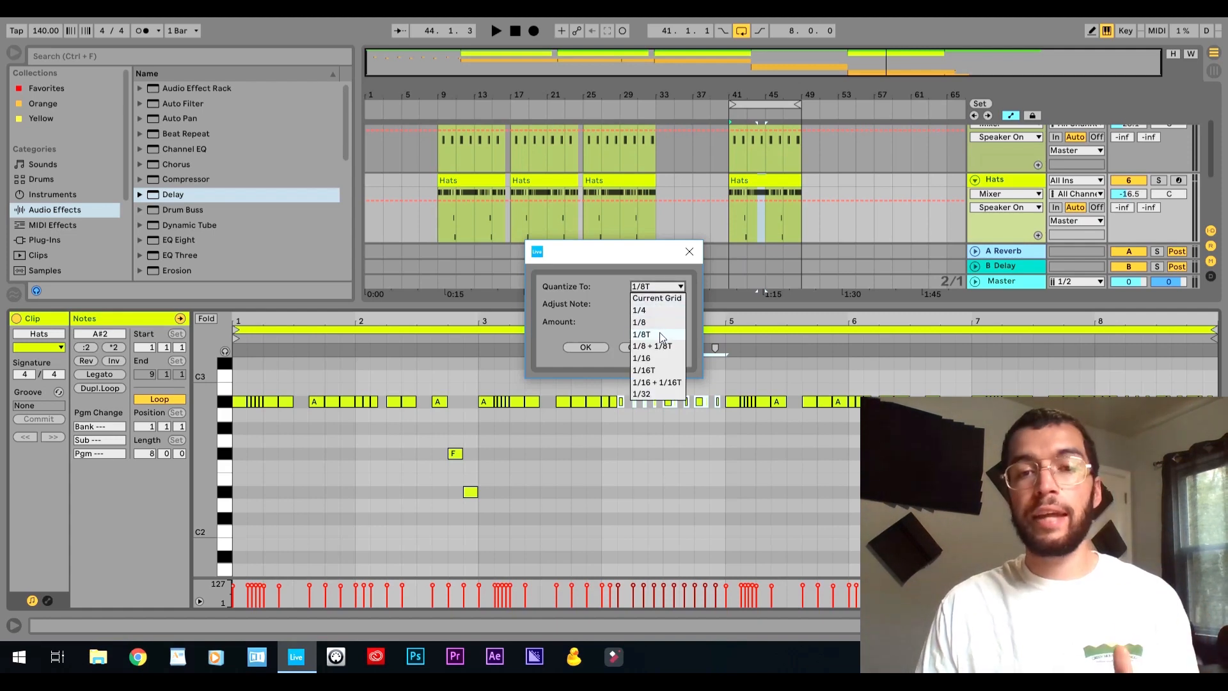
left_click(658, 372)
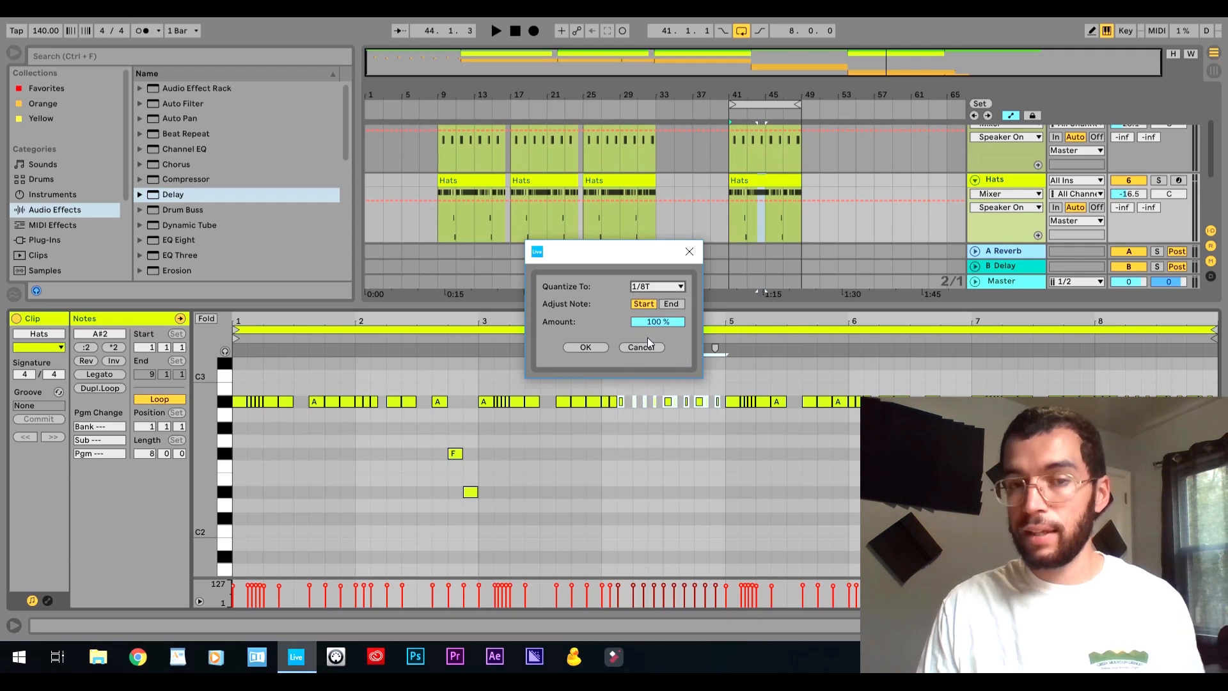
left_click(585, 347)
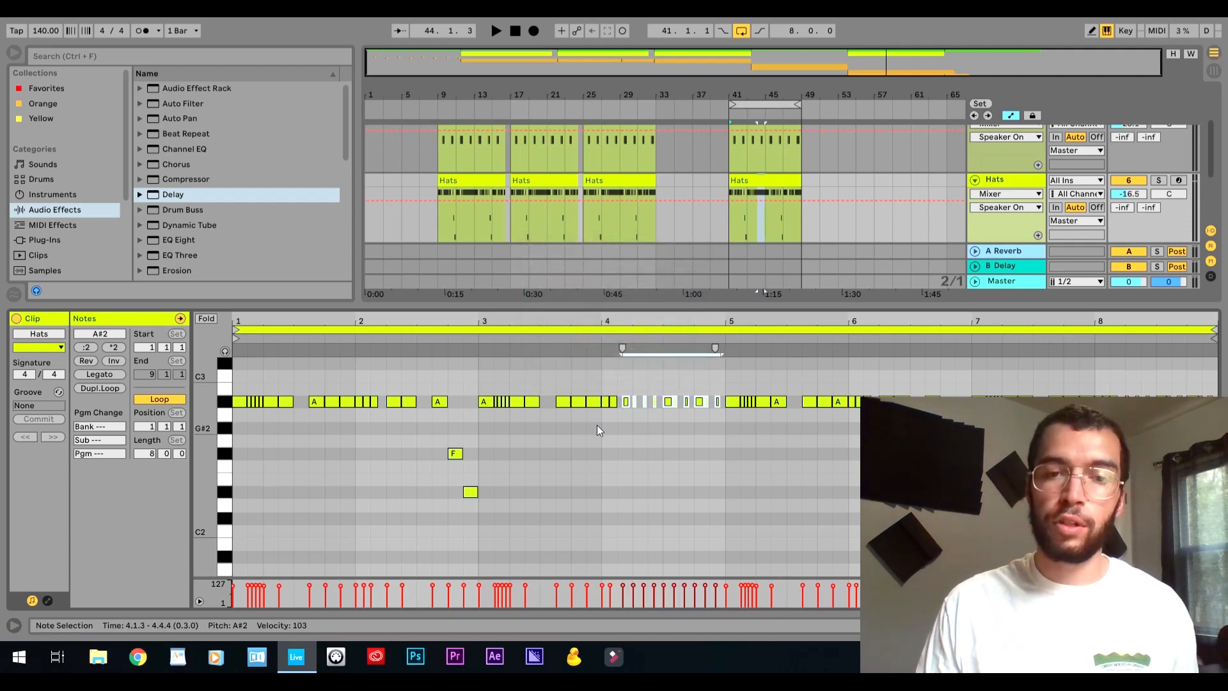
Play the Hats clip with the quantized notes and undo the quantization.
key("space")
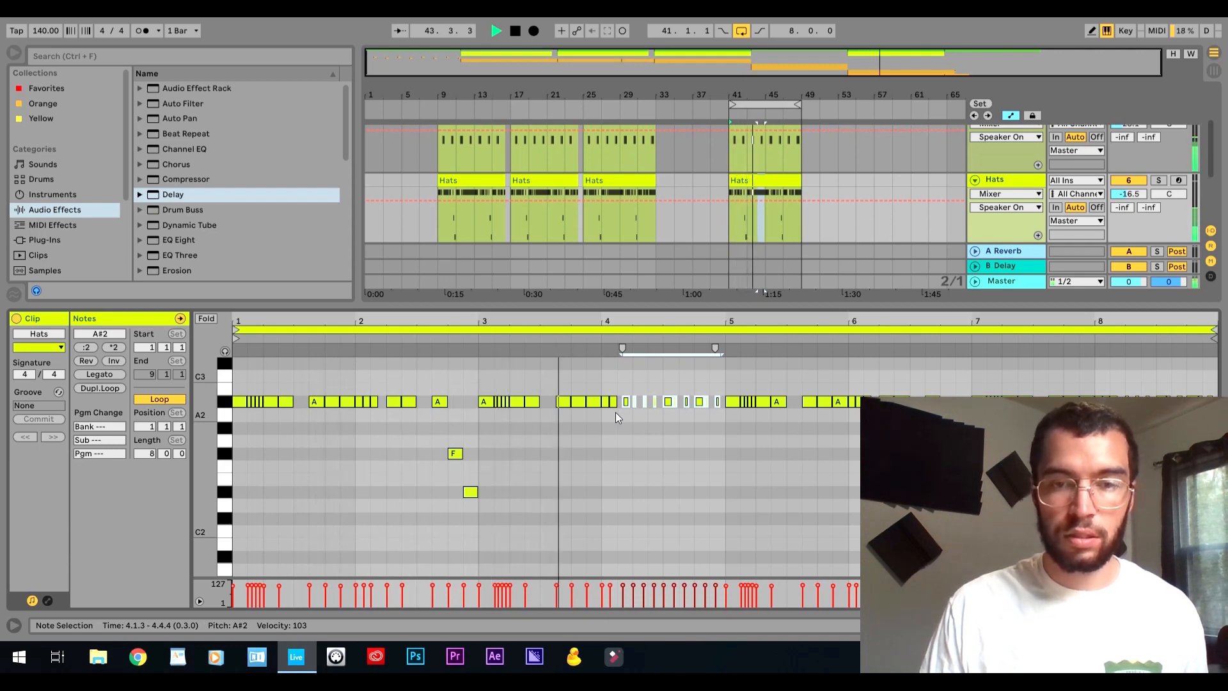
key("space")
left_click(627, 412)
key("ctrl+z")
Quantize only the A#2 hi-hat notes from 4.2.1 to 5.1.1 to 1/8T at 100% and play the result.
left_click(631, 449)
left_click_drag(632, 418, 720, 389)
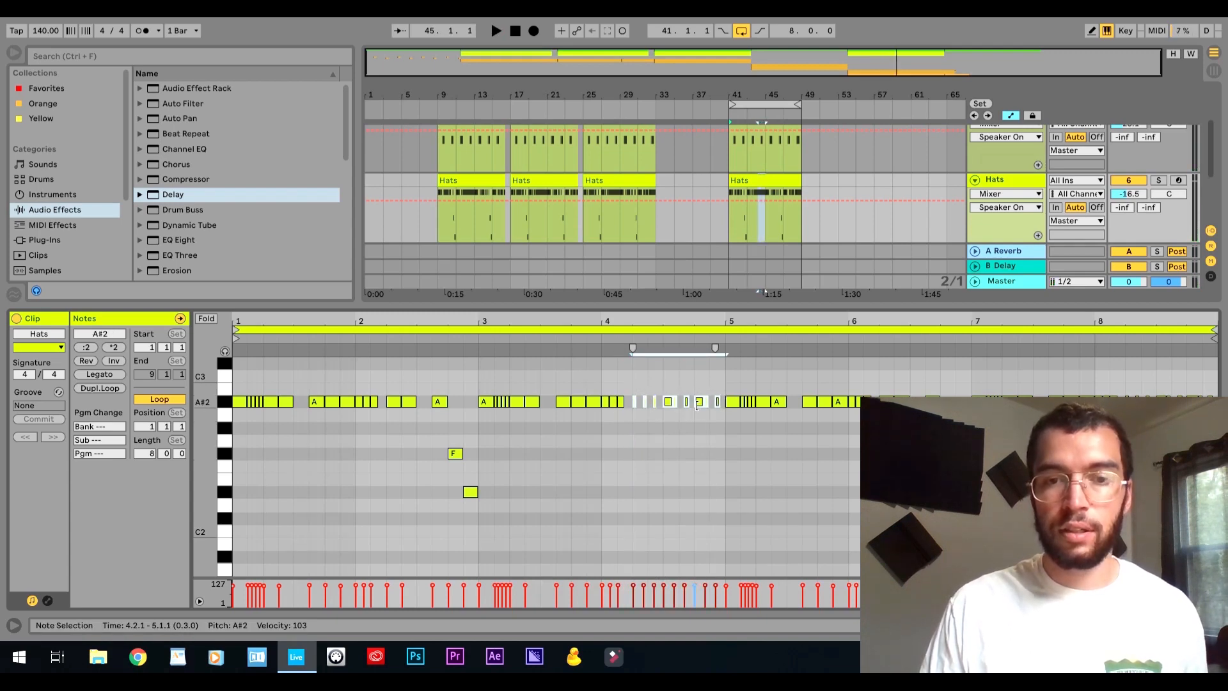
right_click(700, 408)
left_click(729, 446)
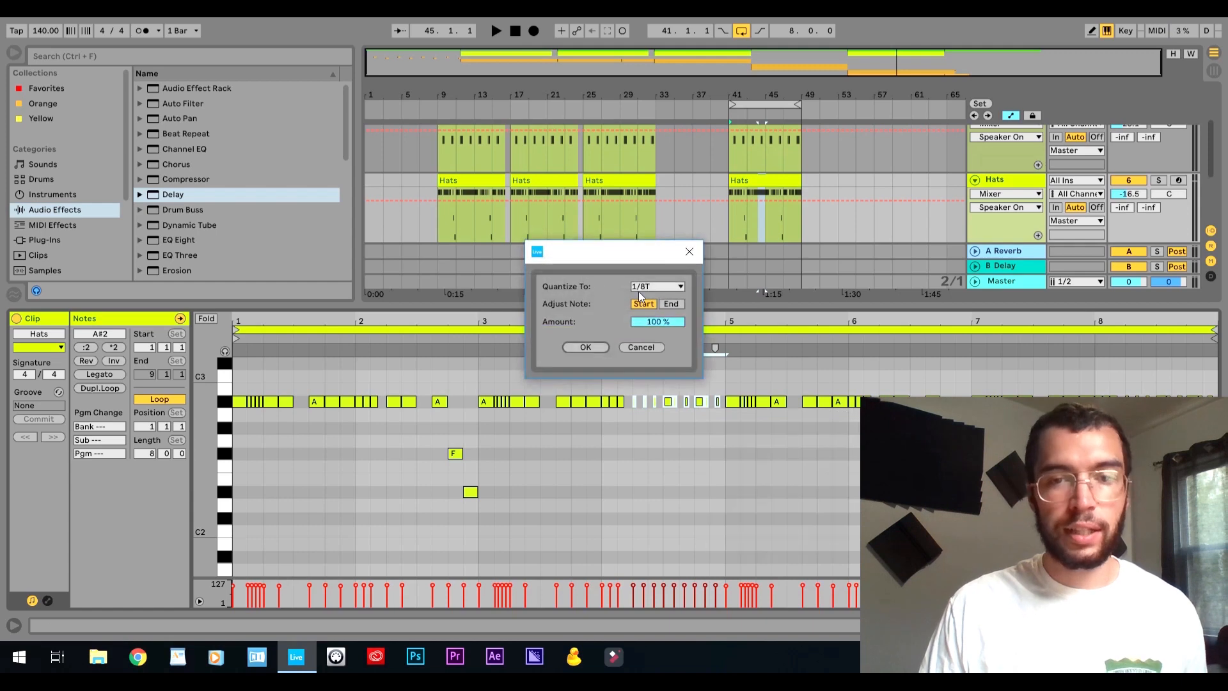
left_click(585, 347)
key("space")
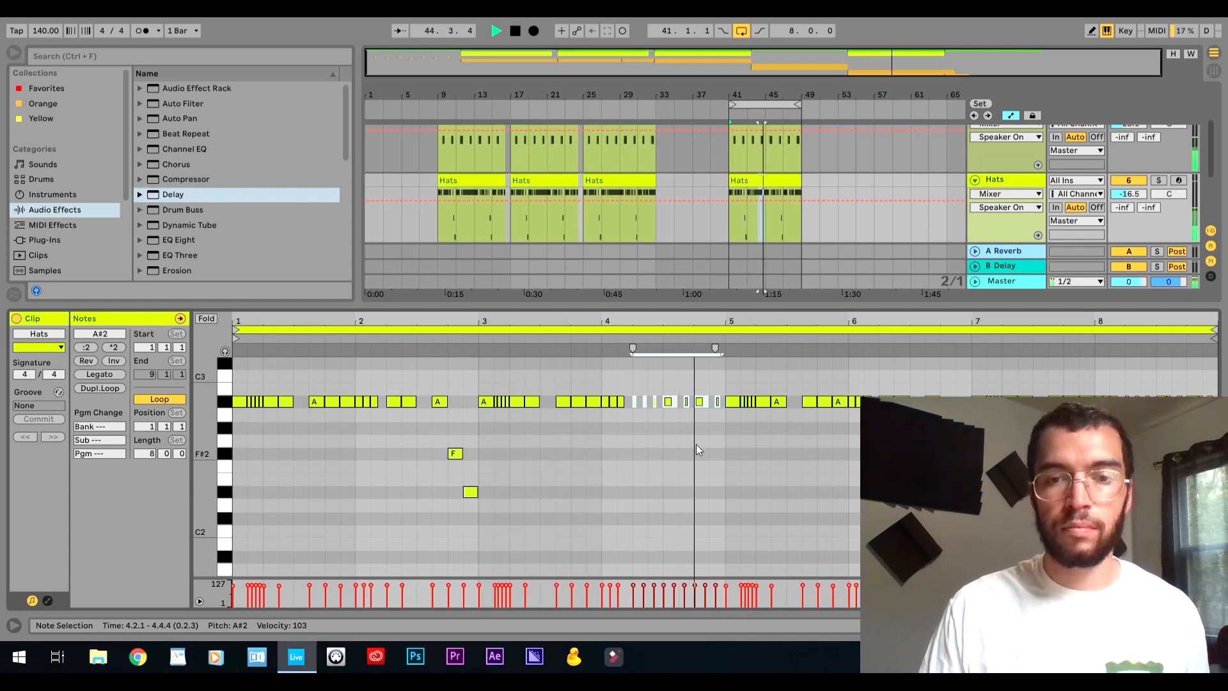
key("space")
Close the Hats note view, activate the 808 and Kick tracks, and fold the Snare and Hats tracks.
left_click(726, 430)
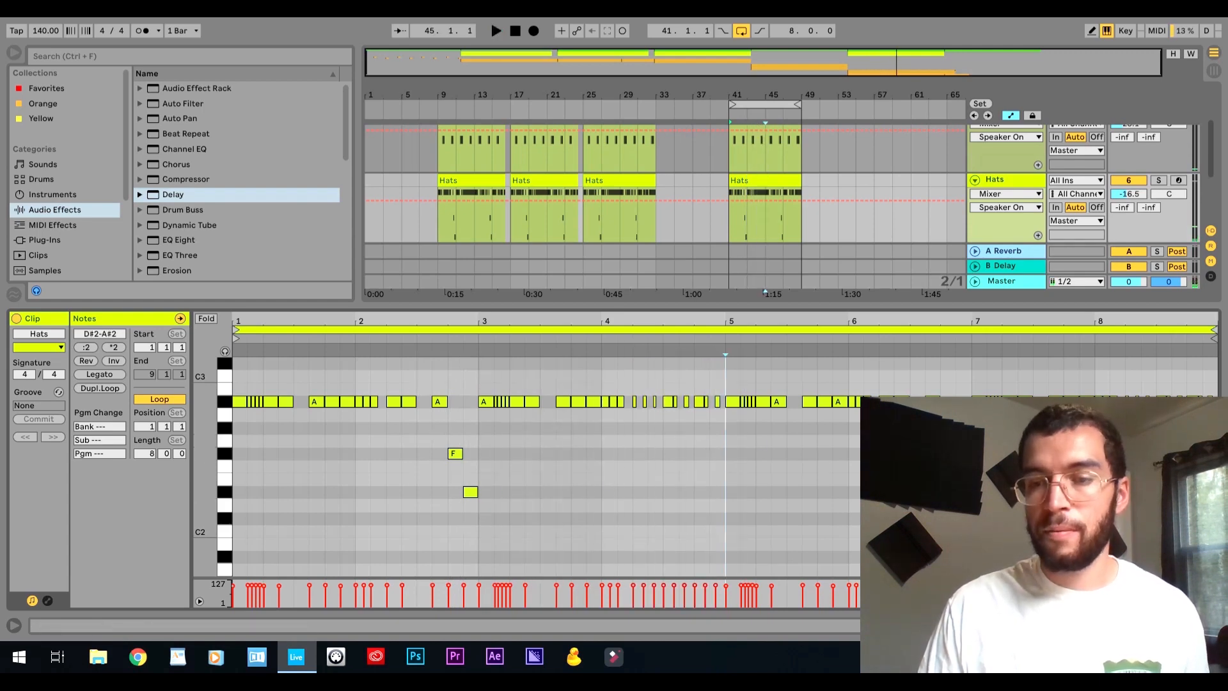
left_click(1214, 626)
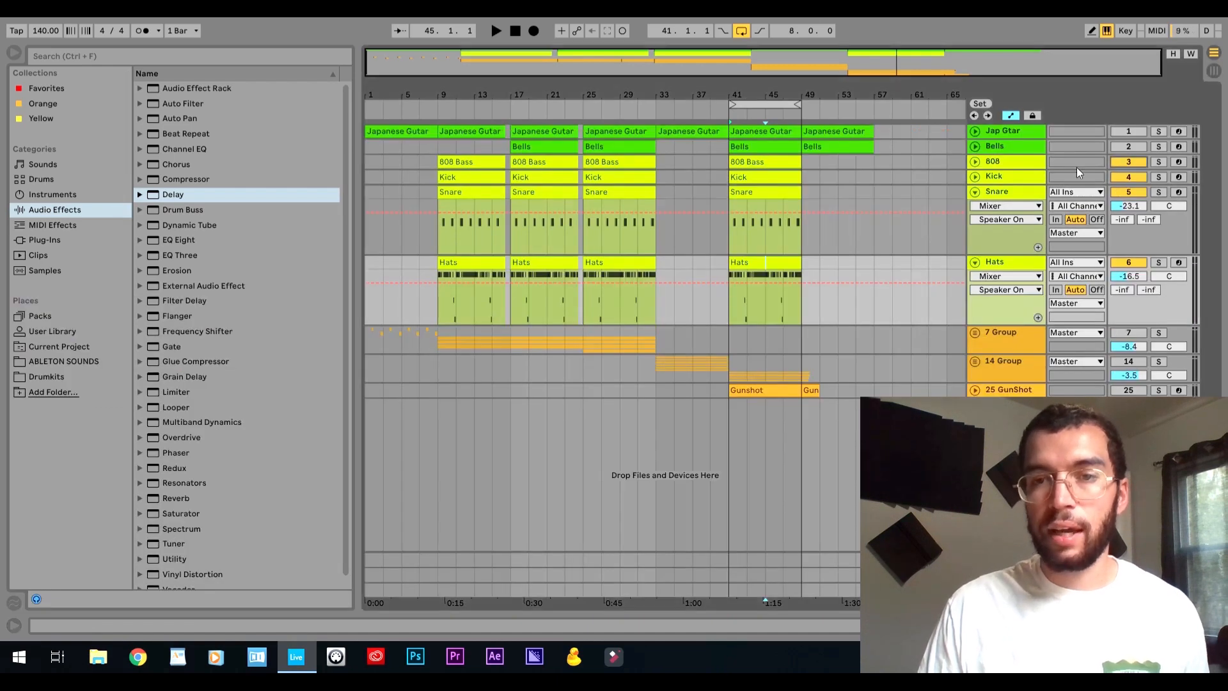
left_click(976, 192)
left_click(974, 202)
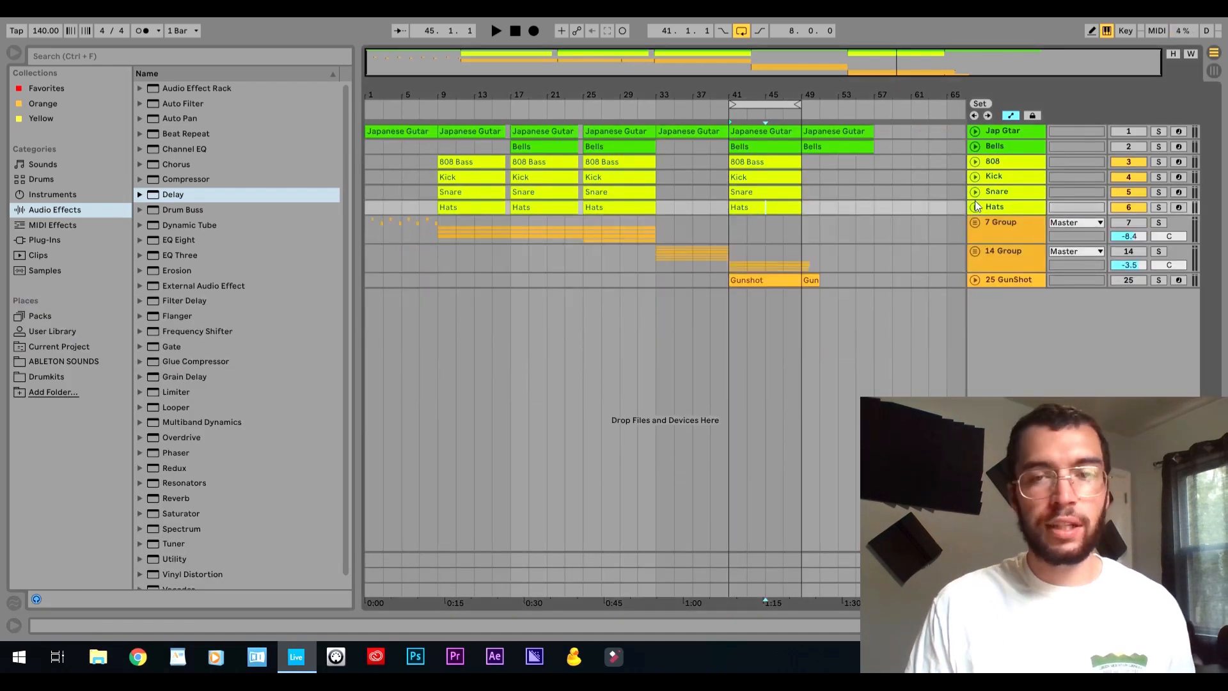
Play the four drum tracks together, and play them again with the Jap Gtar and Bells tracks activated.
key("space")
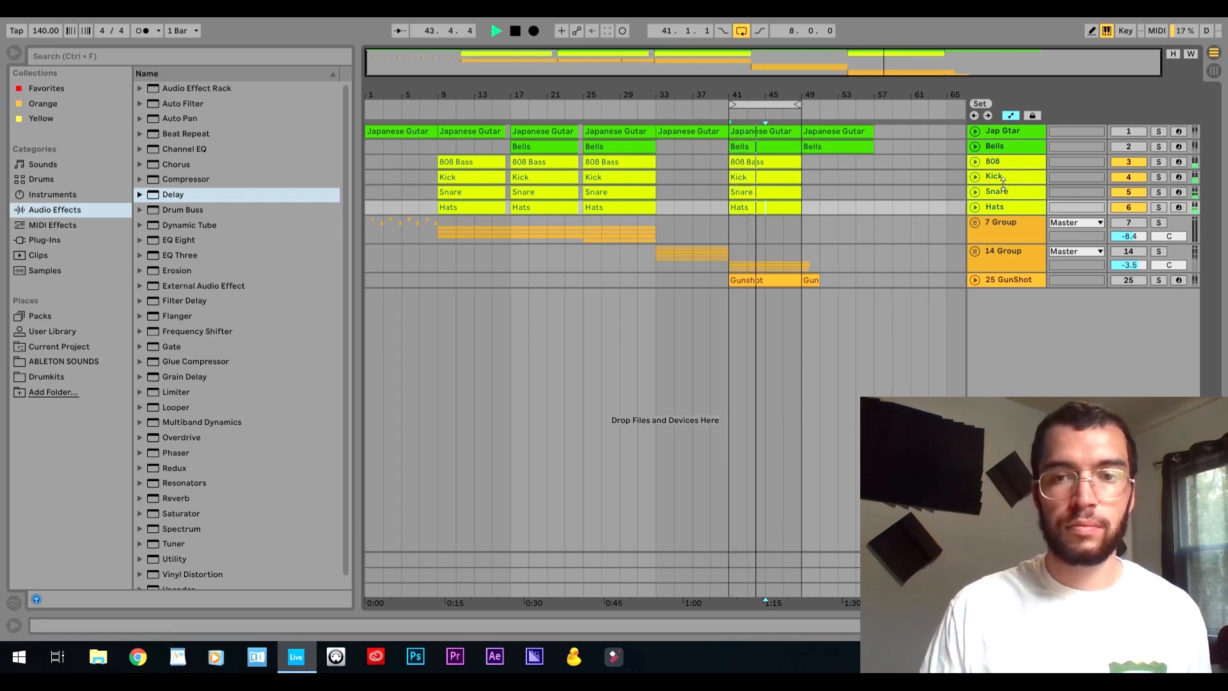
key("space")
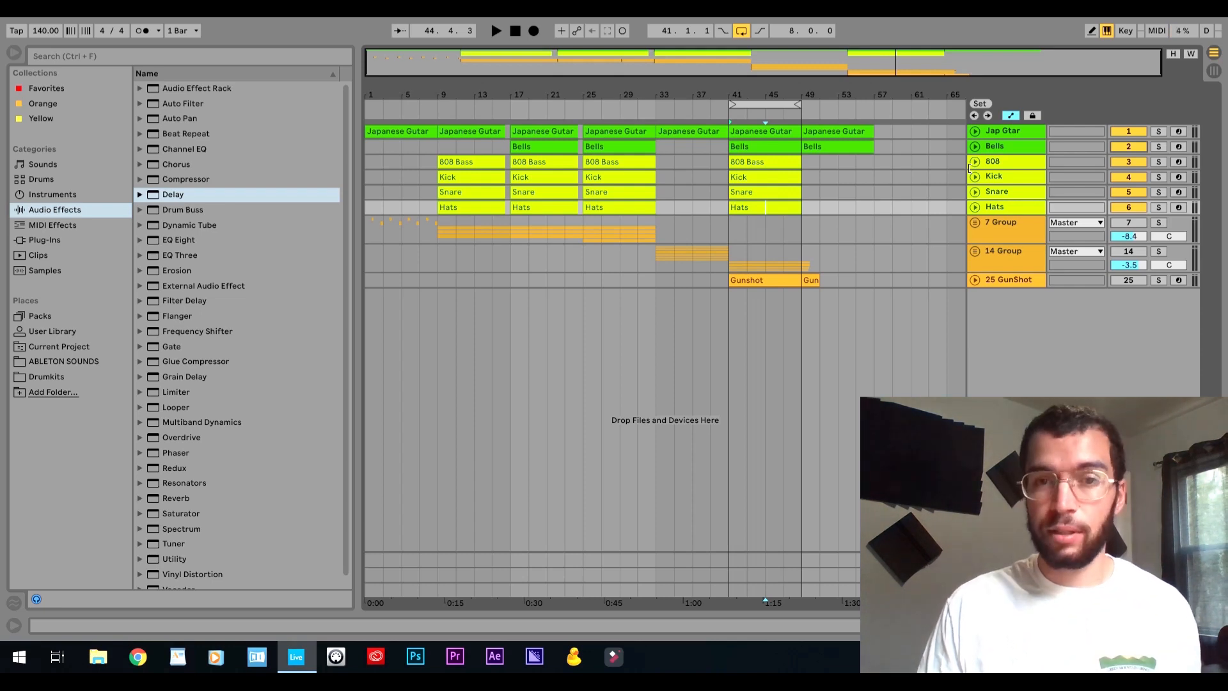
key("space")
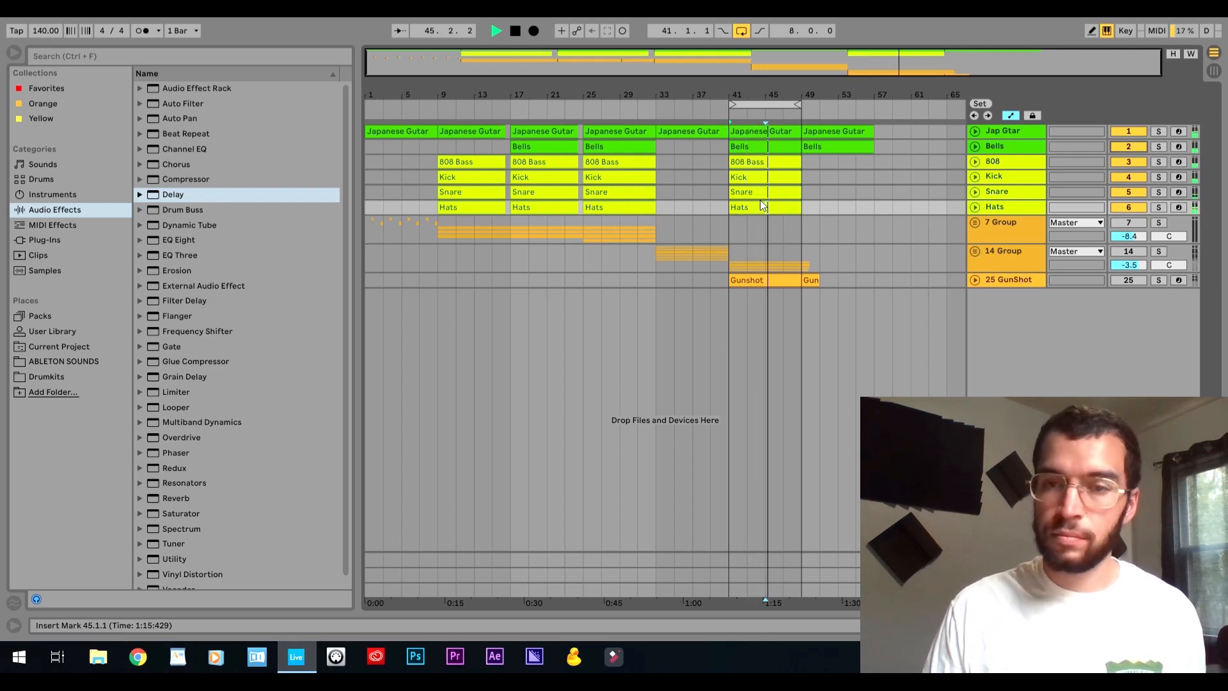
key("space")
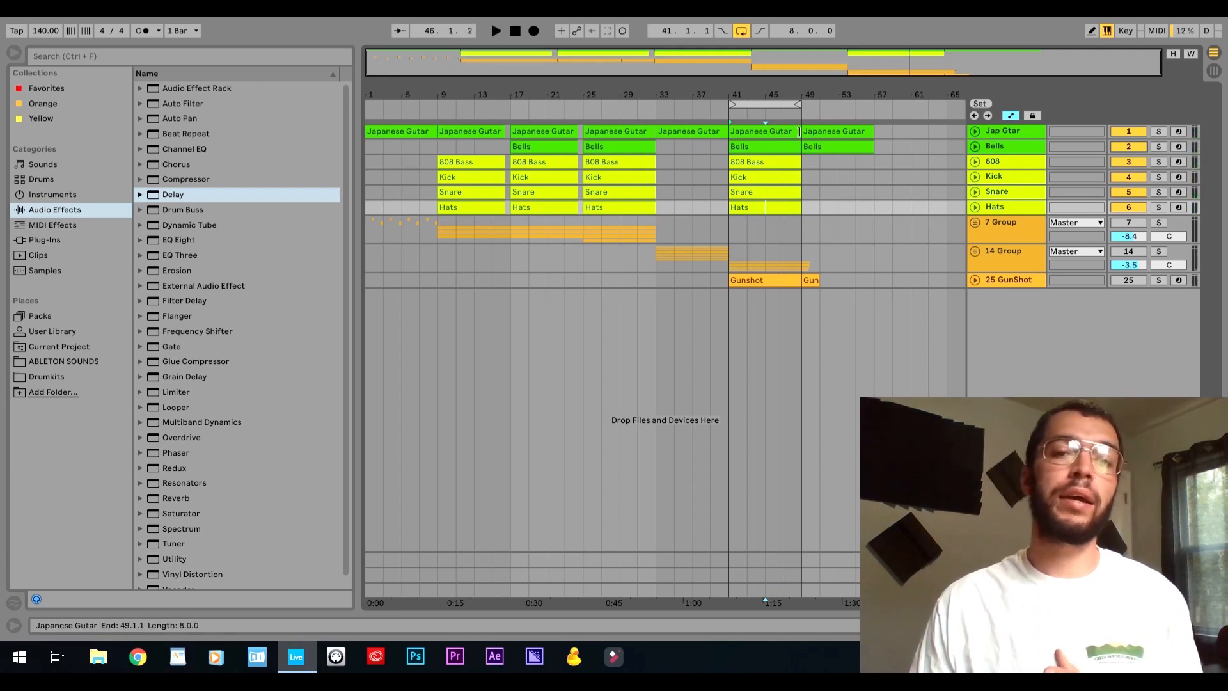
Extend the arrangement loop to start at bar 1 and last 56 bars, ending with the final melody clips.
left_click_drag(746, 104, 369, 90)
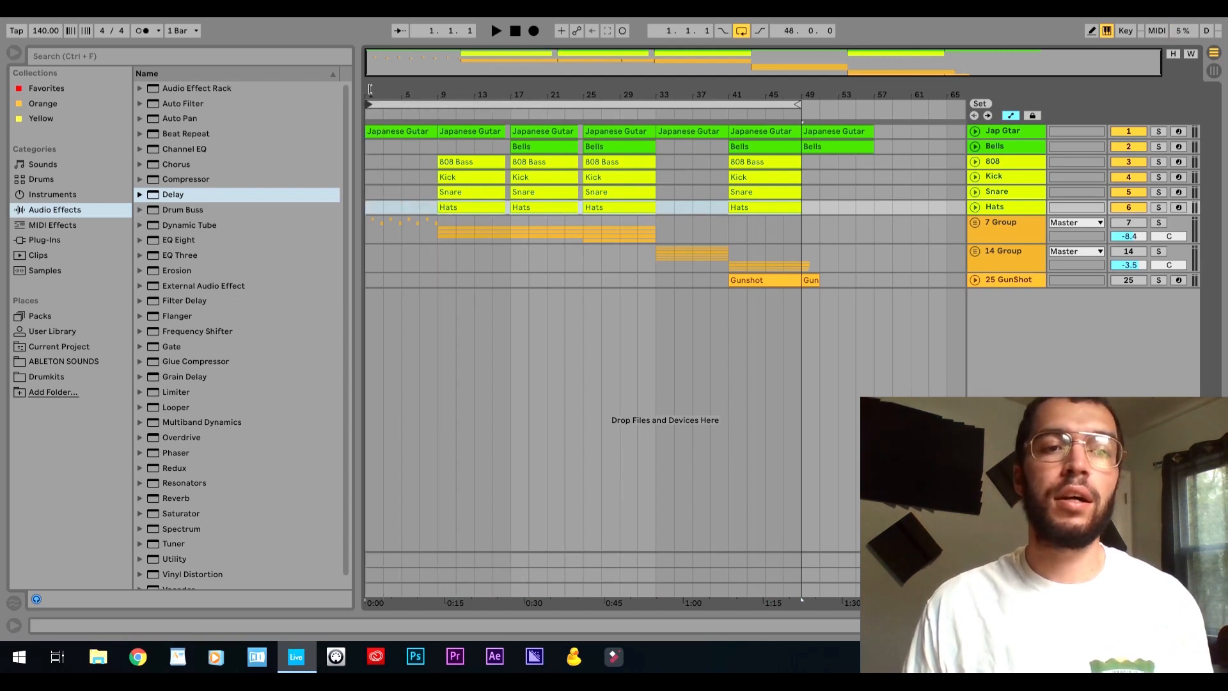
left_click_drag(799, 105, 878, 107)
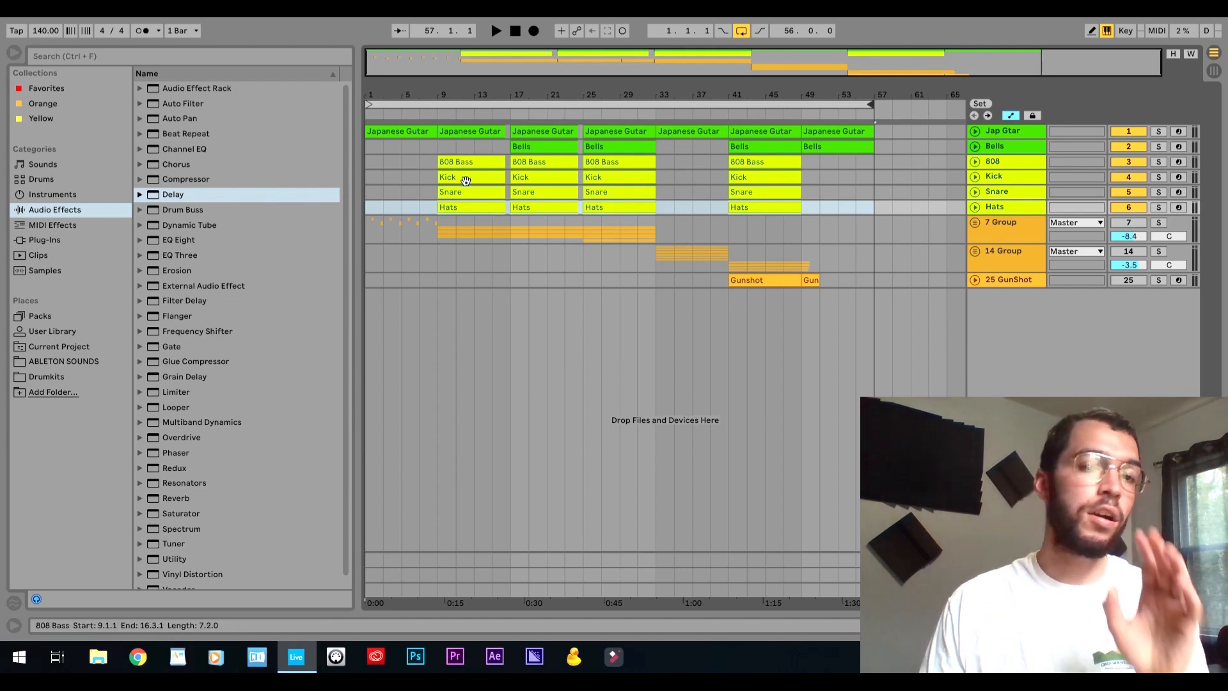
Examine the song structure through the melody and drum clips in the sections starting at bars 9, 17, 25 and 41.
left_click(467, 131)
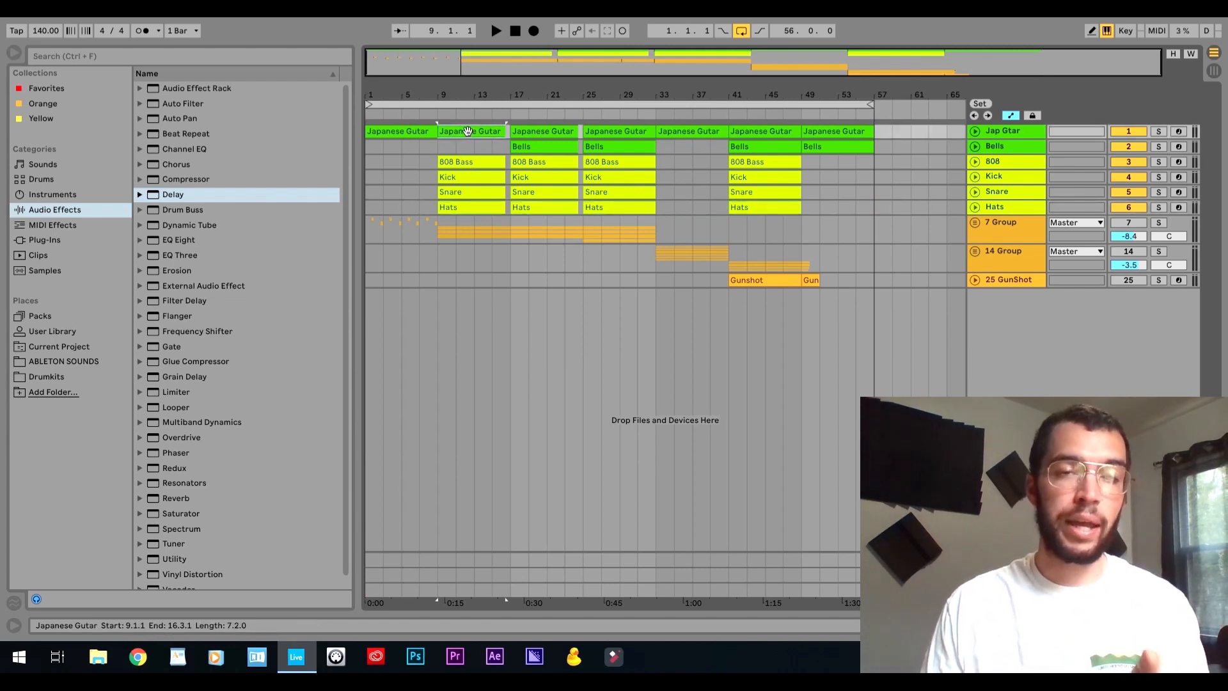
left_click(542, 133)
left_click(542, 146)
left_click(538, 163)
left_click(537, 178)
left_click(535, 193)
left_click(538, 206)
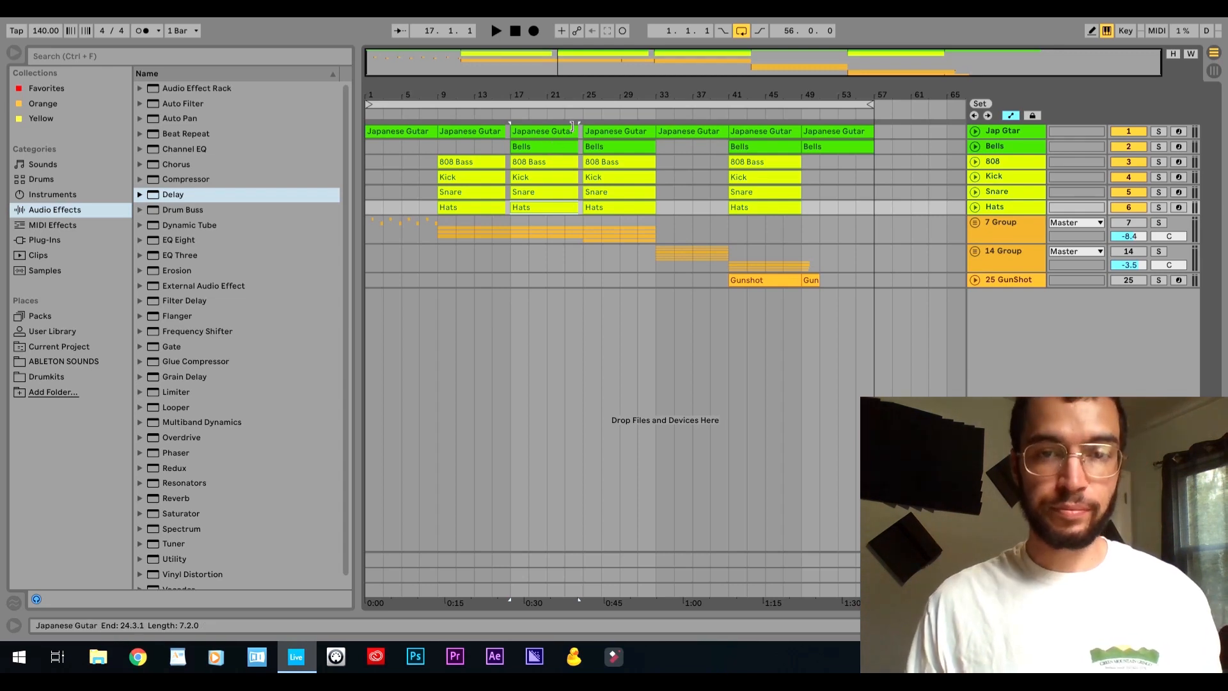
left_click(551, 149)
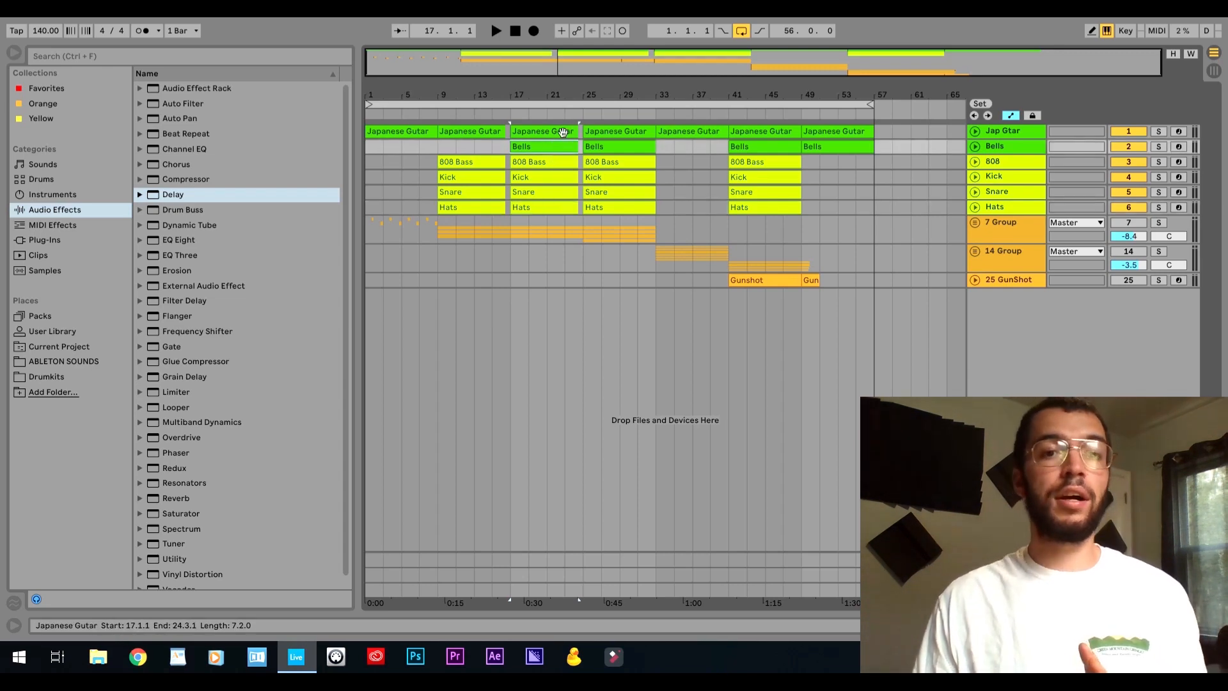
left_click(618, 145)
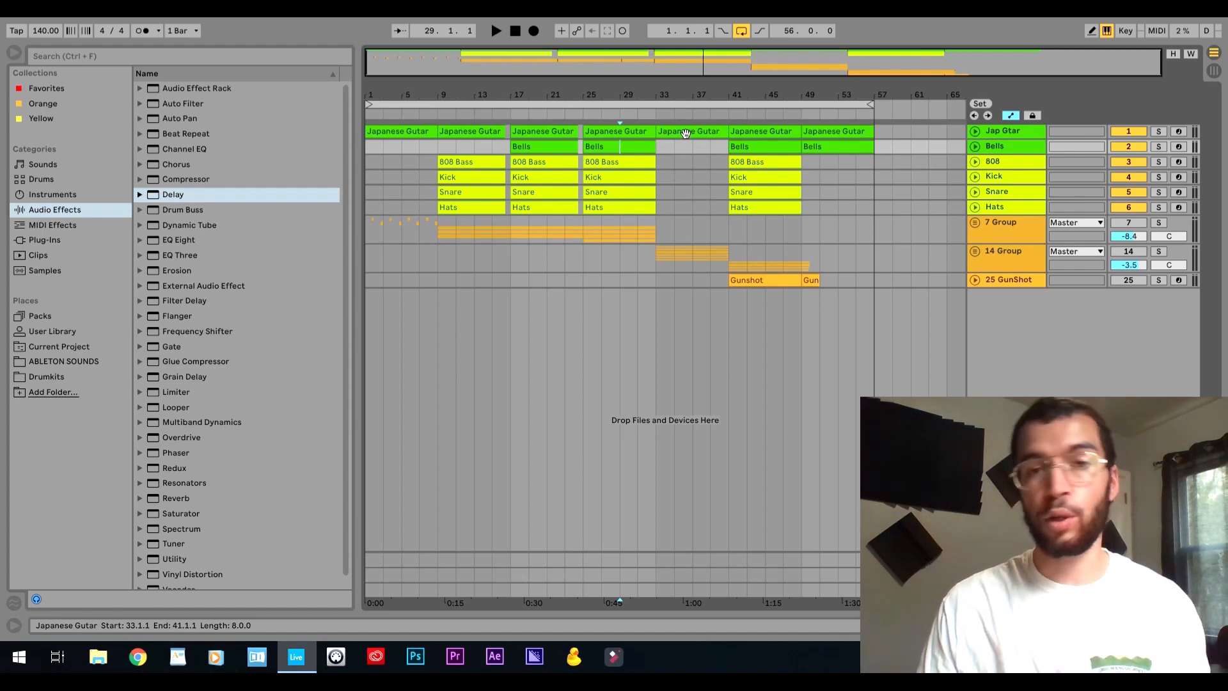
left_click(757, 133)
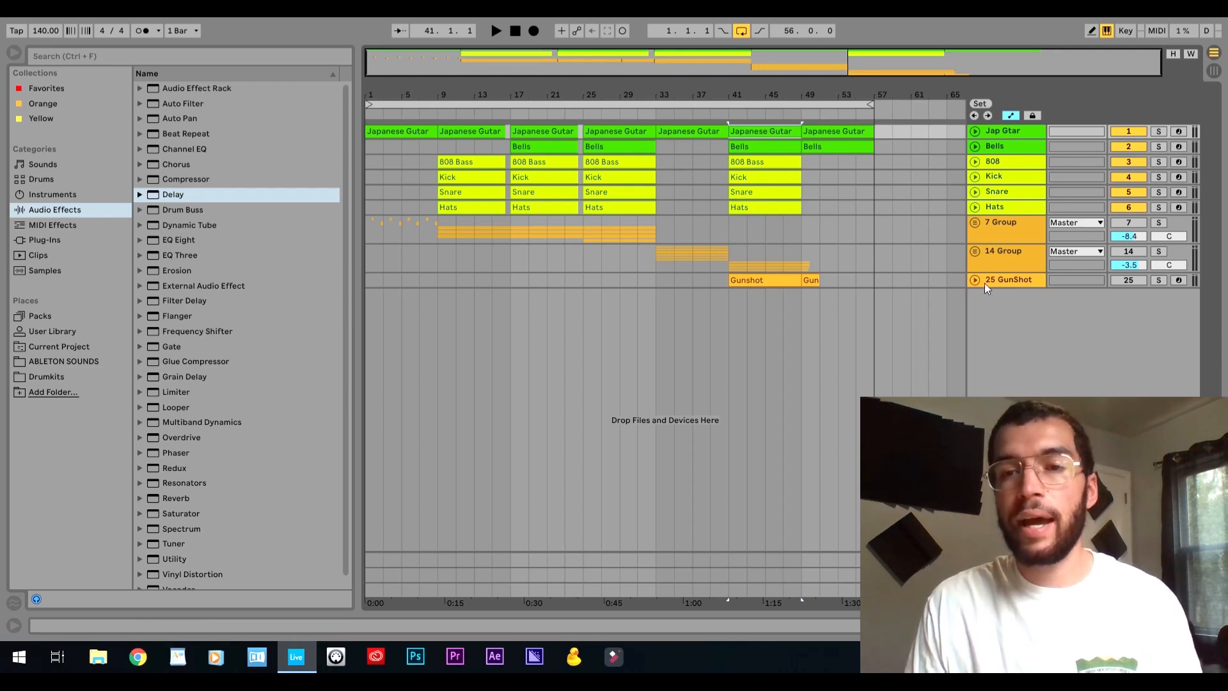
Move the GunShot track directly below Hats, unfold it to view its clip at bar 41, and fold it again.
left_click(986, 232)
left_click_drag(984, 227, 982, 217)
left_click(975, 222)
left_click(761, 225)
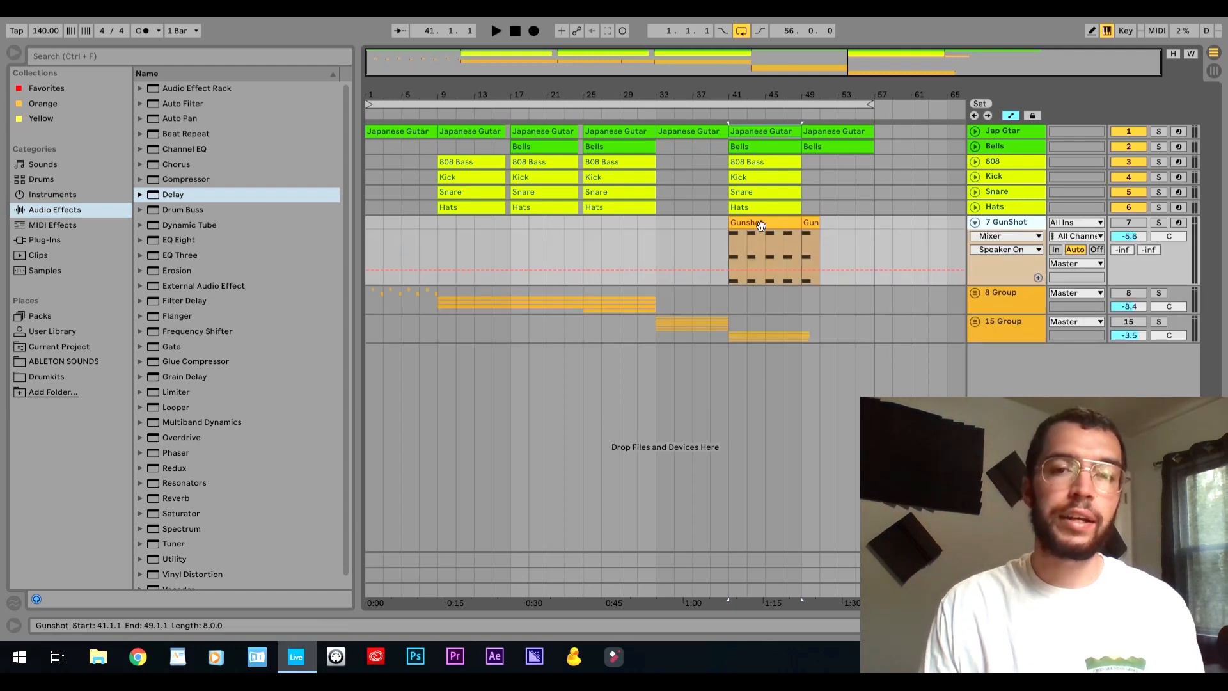
left_click(975, 222)
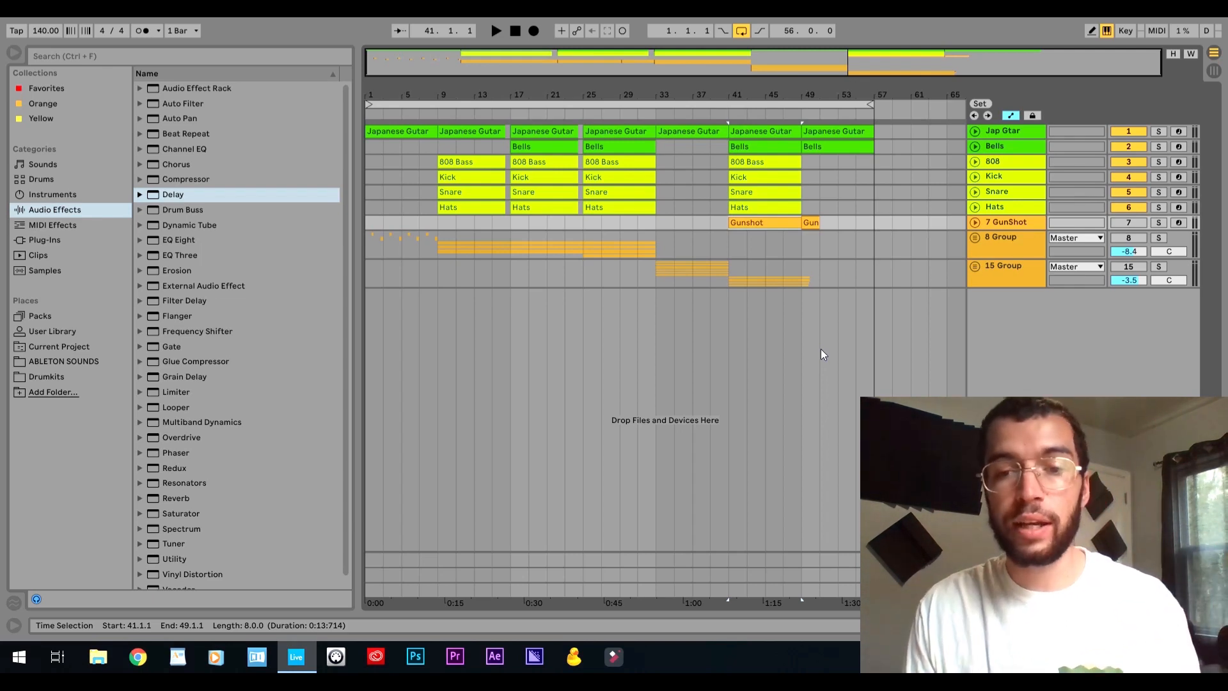
Activate the GunShot track and the 8 Group, and unfold the group to show its audio tracks.
left_click(975, 238)
left_click(975, 238)
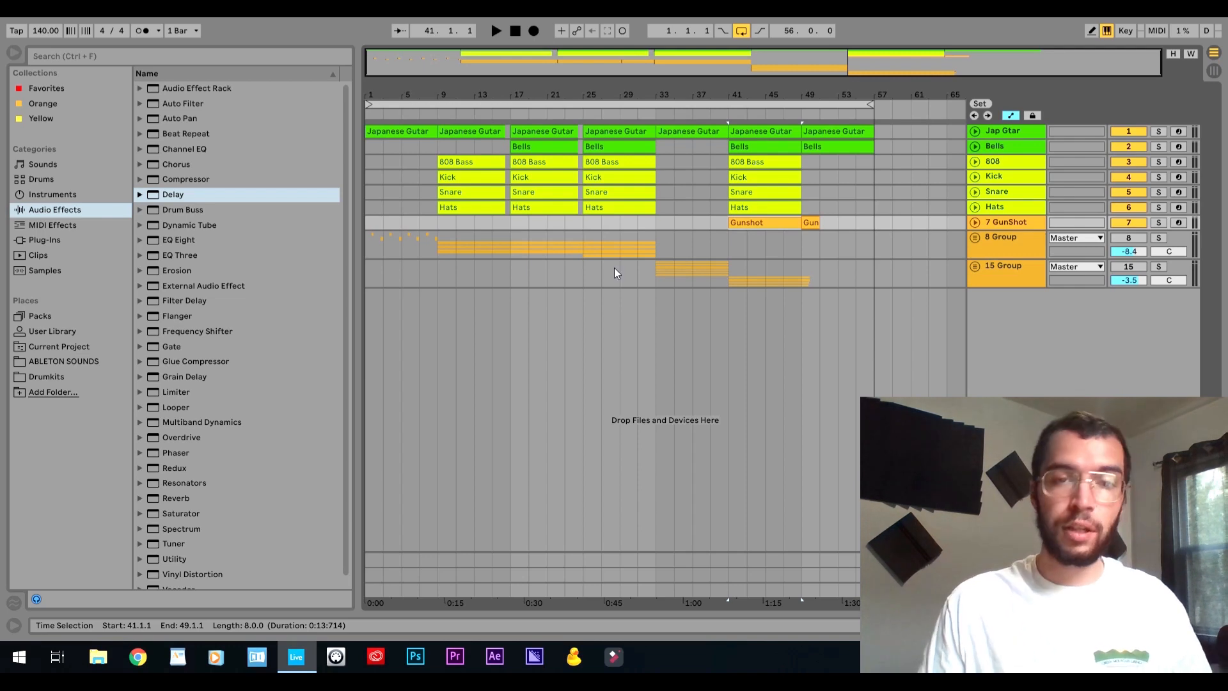
left_click(976, 238)
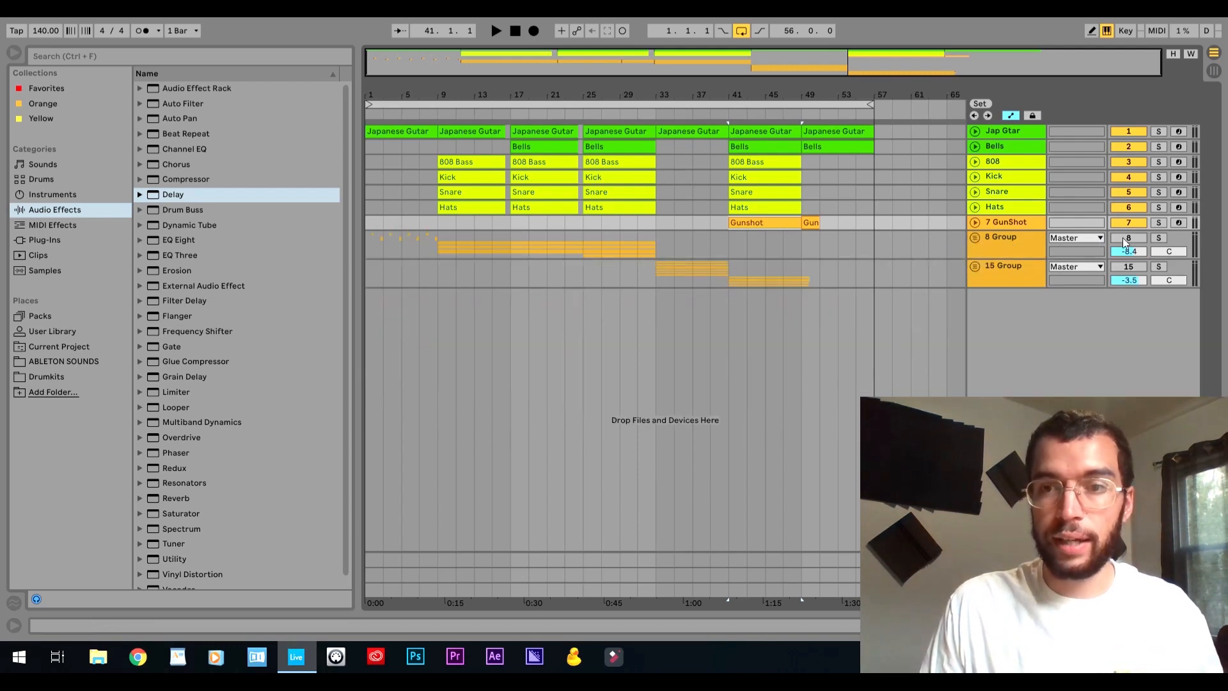
left_click(1124, 238)
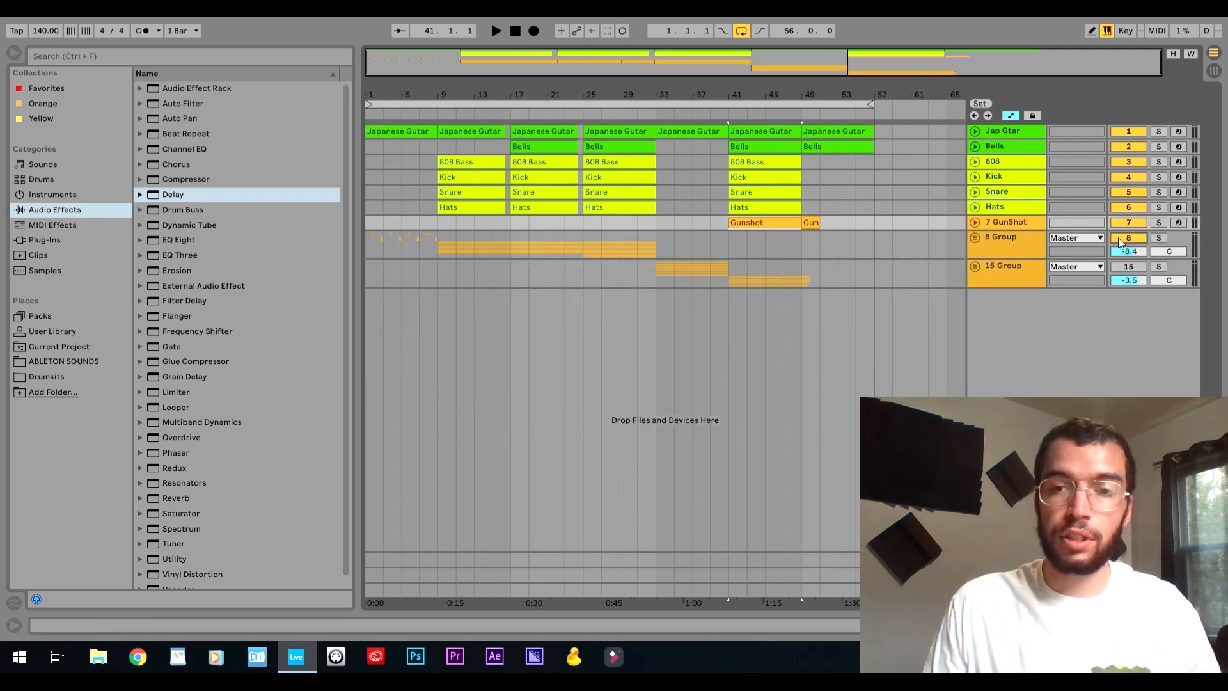
left_click(975, 238)
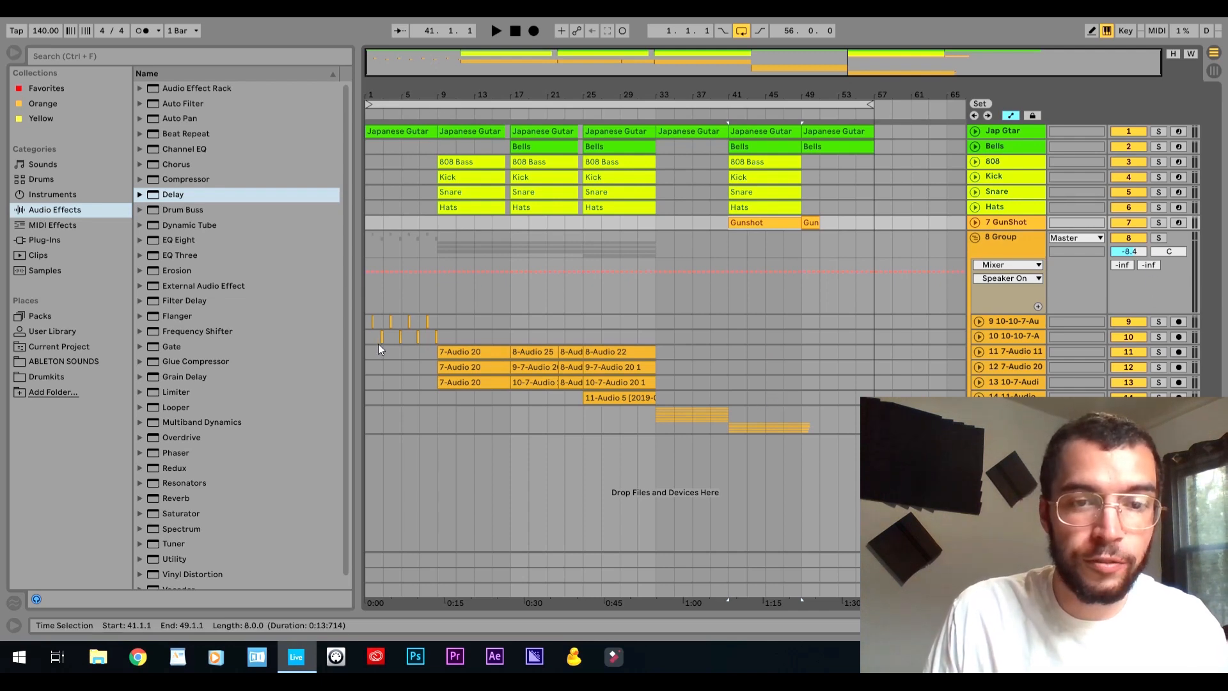
Solo the 8 Group and play its short audio clips in the intro from 1.4.1.
left_click(372, 327)
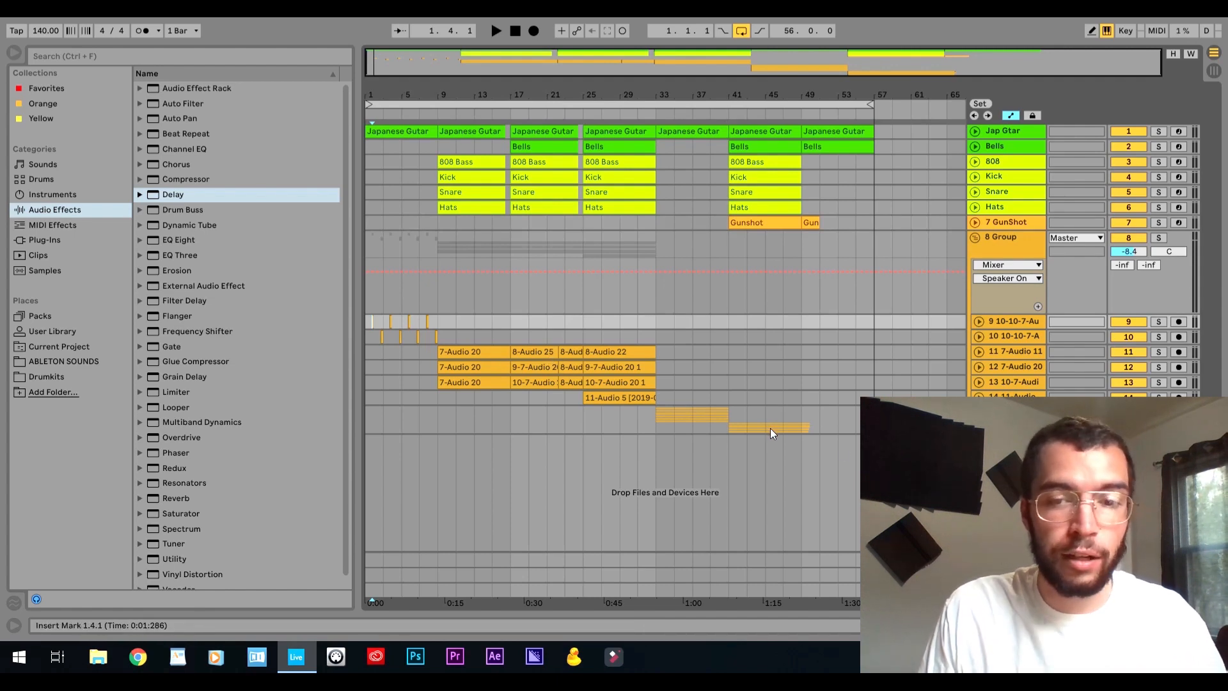
left_click_drag(399, 89, 399, 89)
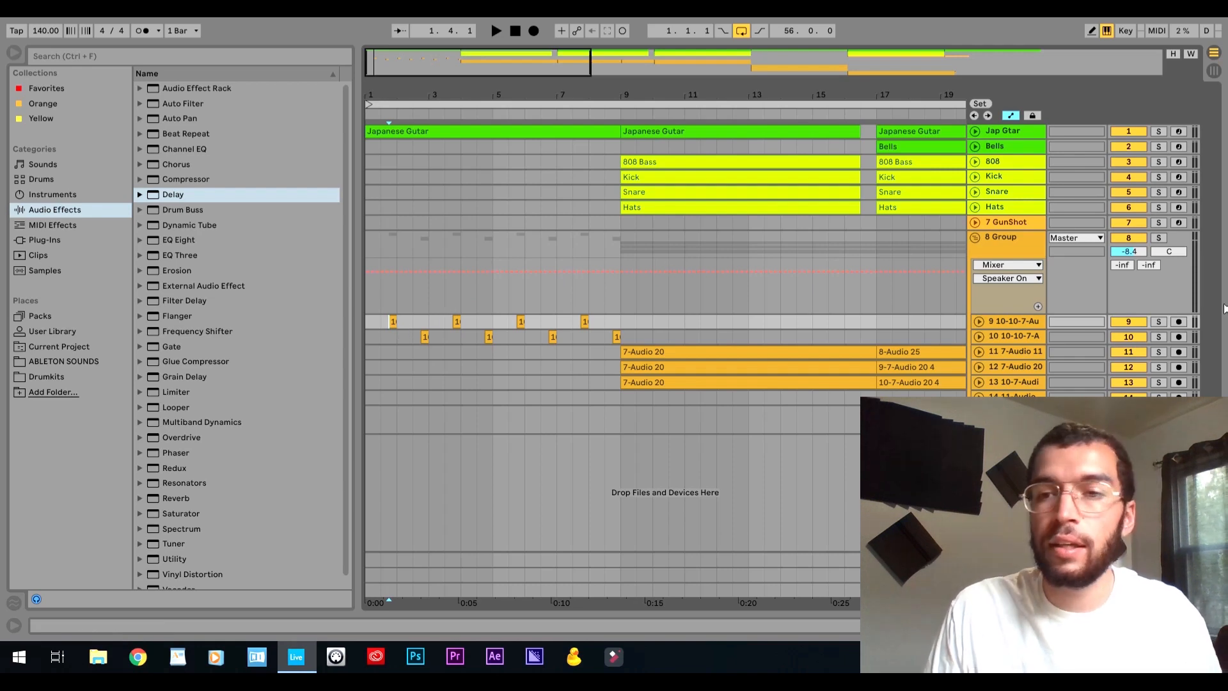
left_click(1158, 237)
key("space")
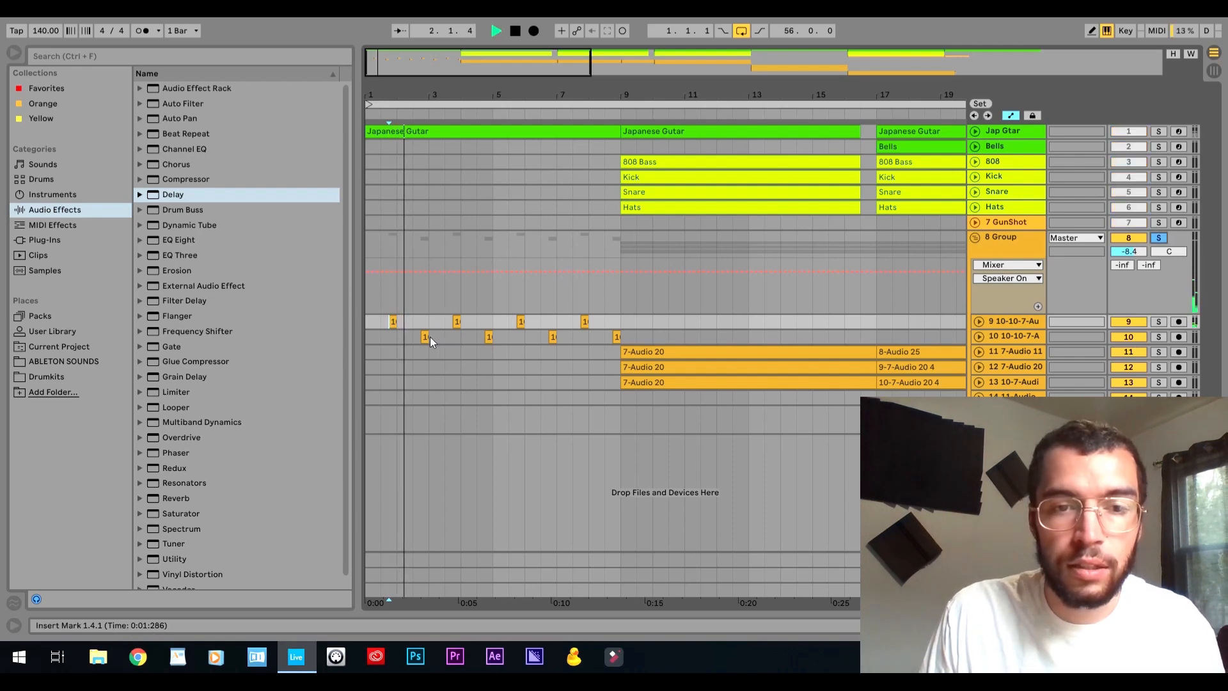
key("space")
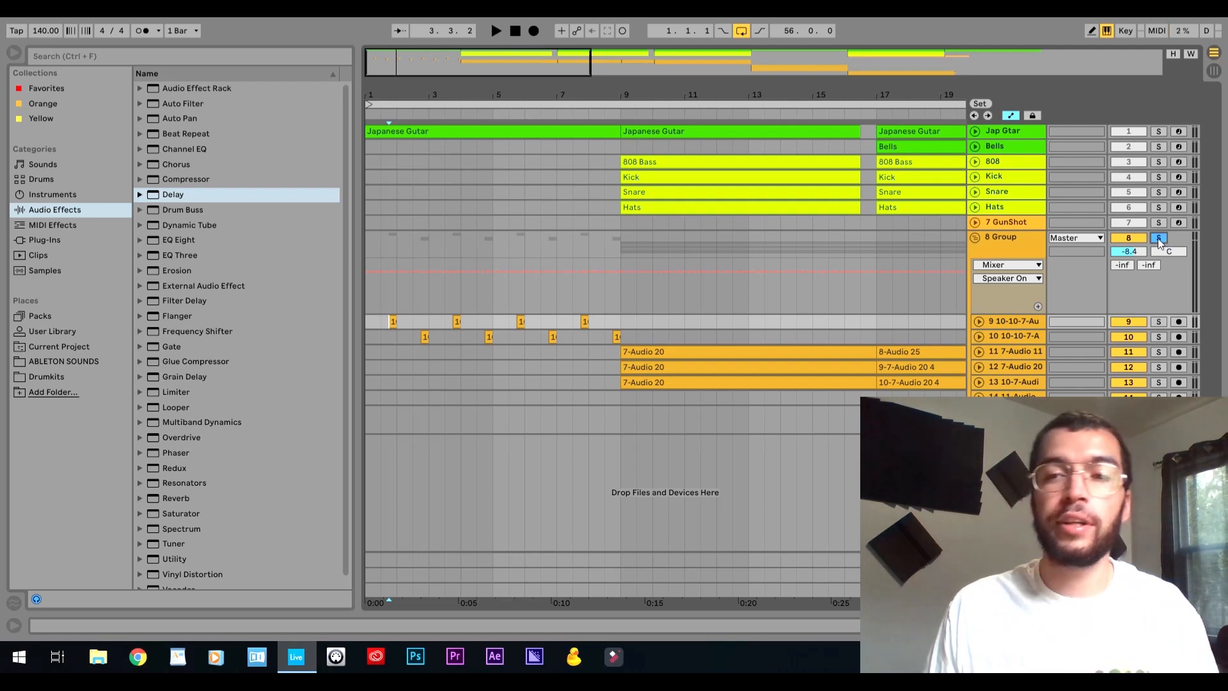
Fold the 8 Group to view it against the full arrangement, and unfold it again to show its audio tracks.
left_click(974, 237)
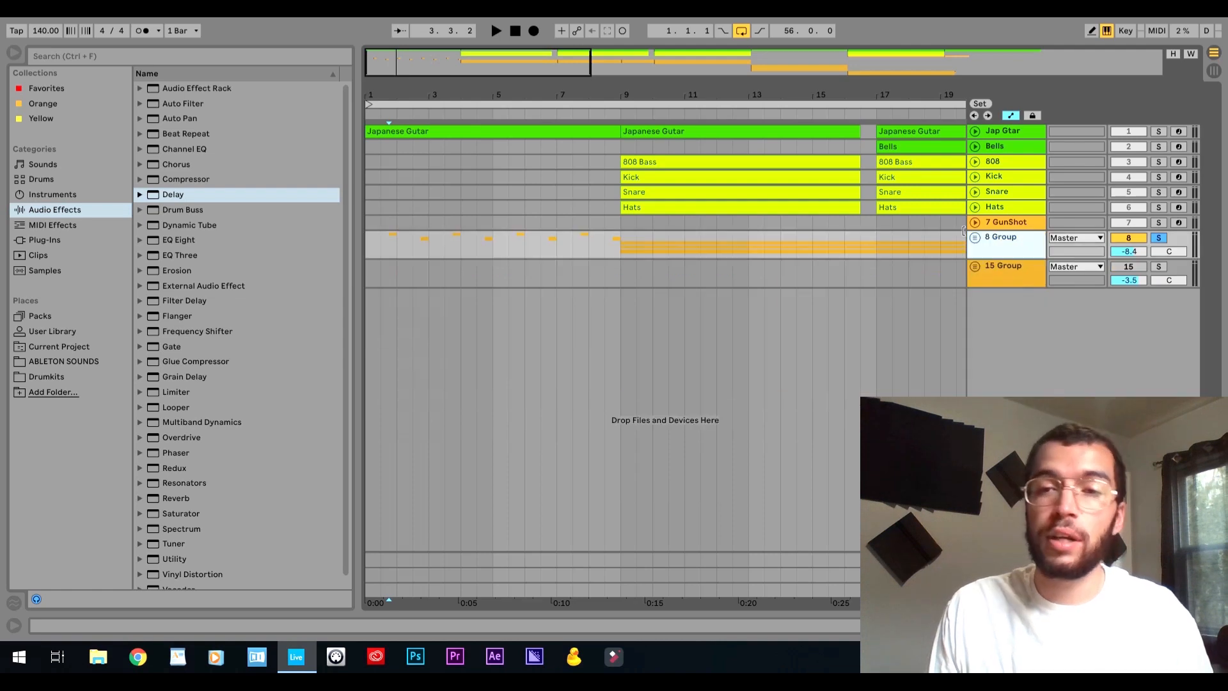
left_click_drag(896, 94, 896, 94)
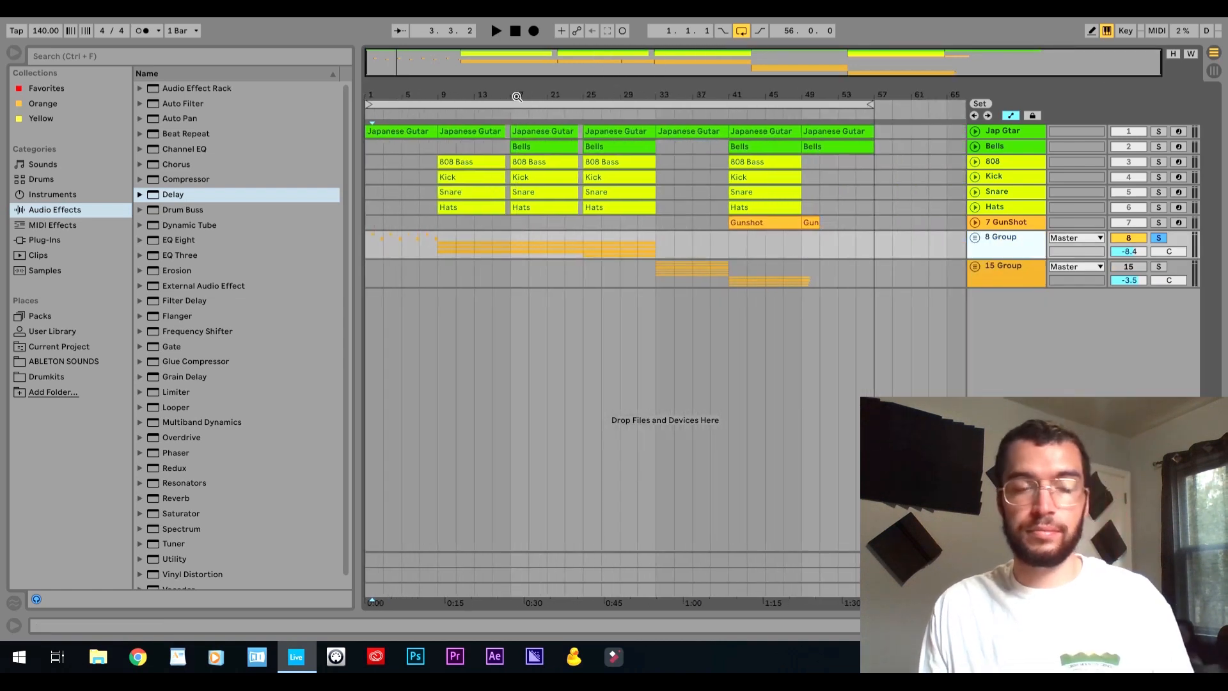
left_click(1161, 237)
left_click(1159, 237)
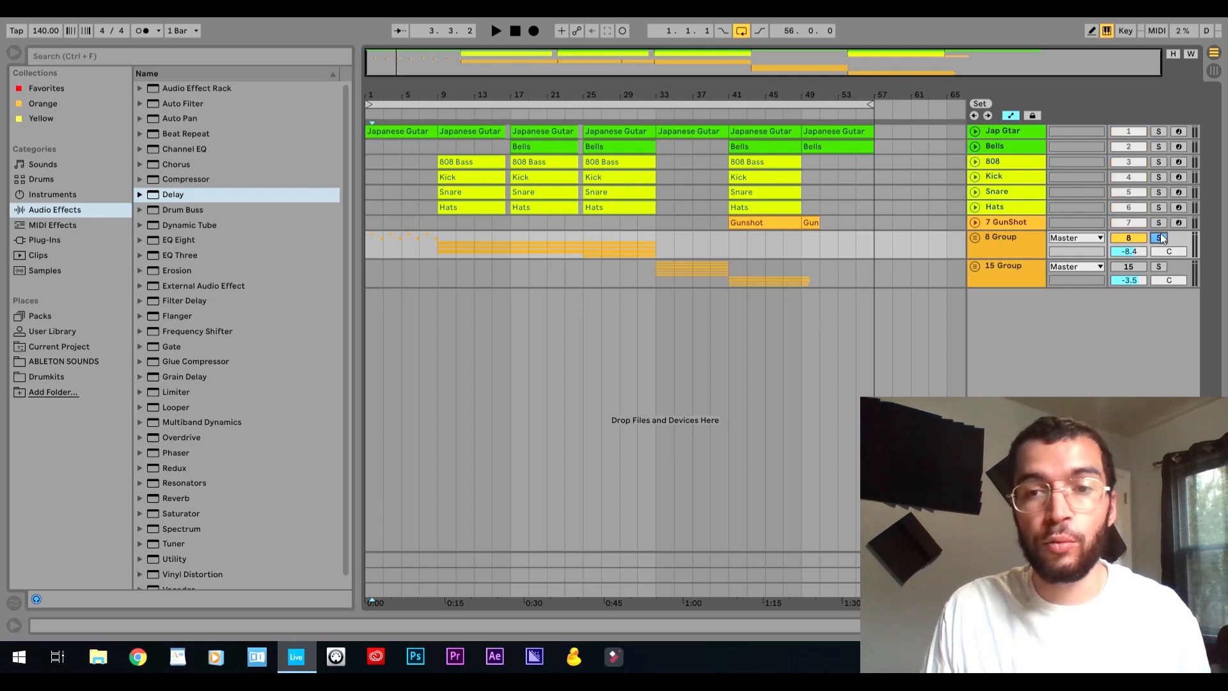
left_click(976, 237)
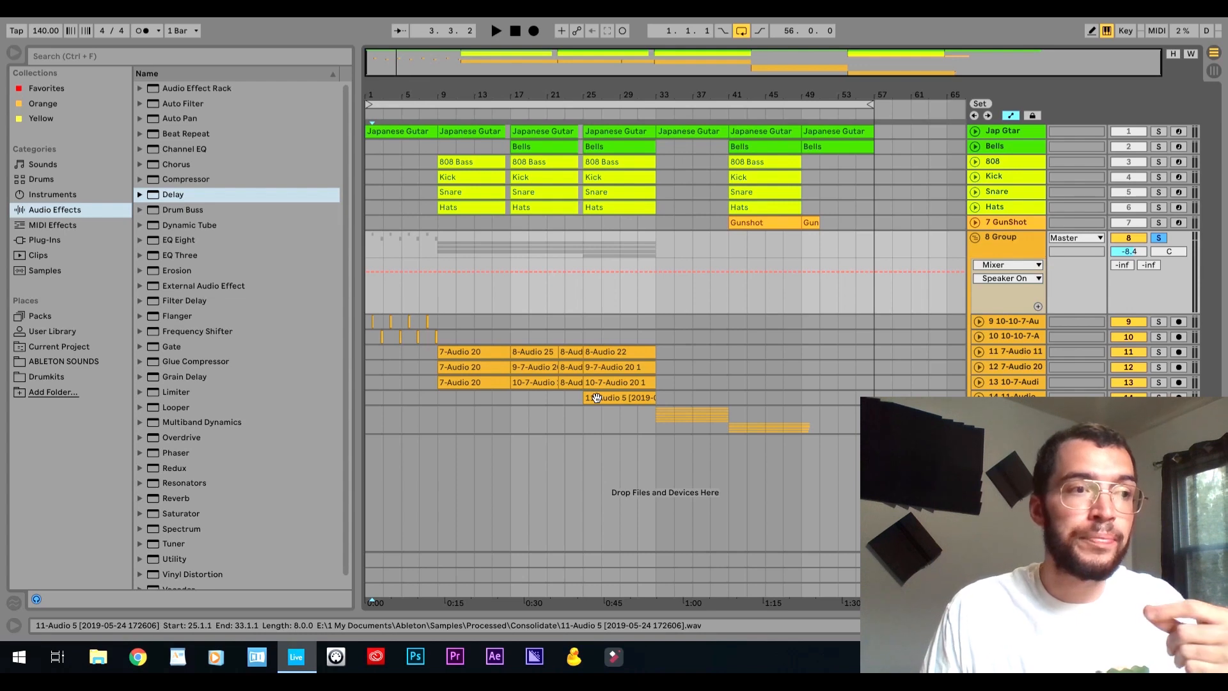
Show the 8 Group's effect chain, inspect the Dimension Expander's Dry/Wet and Size controls, and collapse the device again.
double_click(1024, 242)
double_click(50, 486)
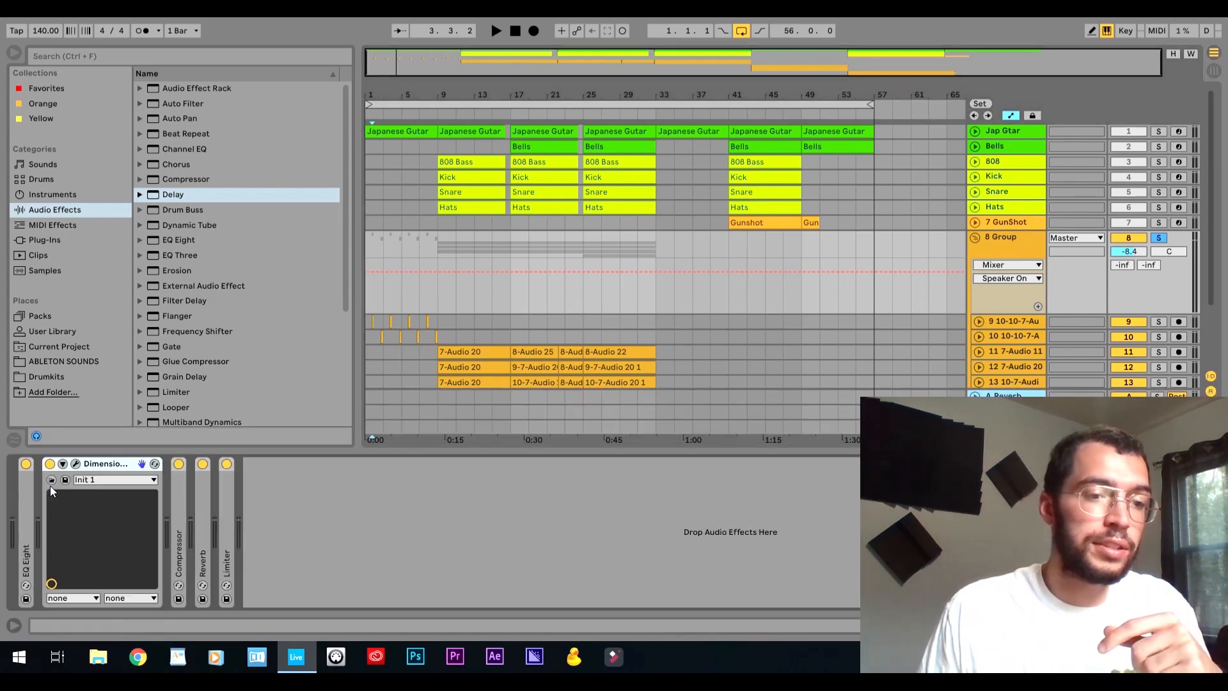
left_click(77, 464)
left_click_drag(537, 295, 359, 231)
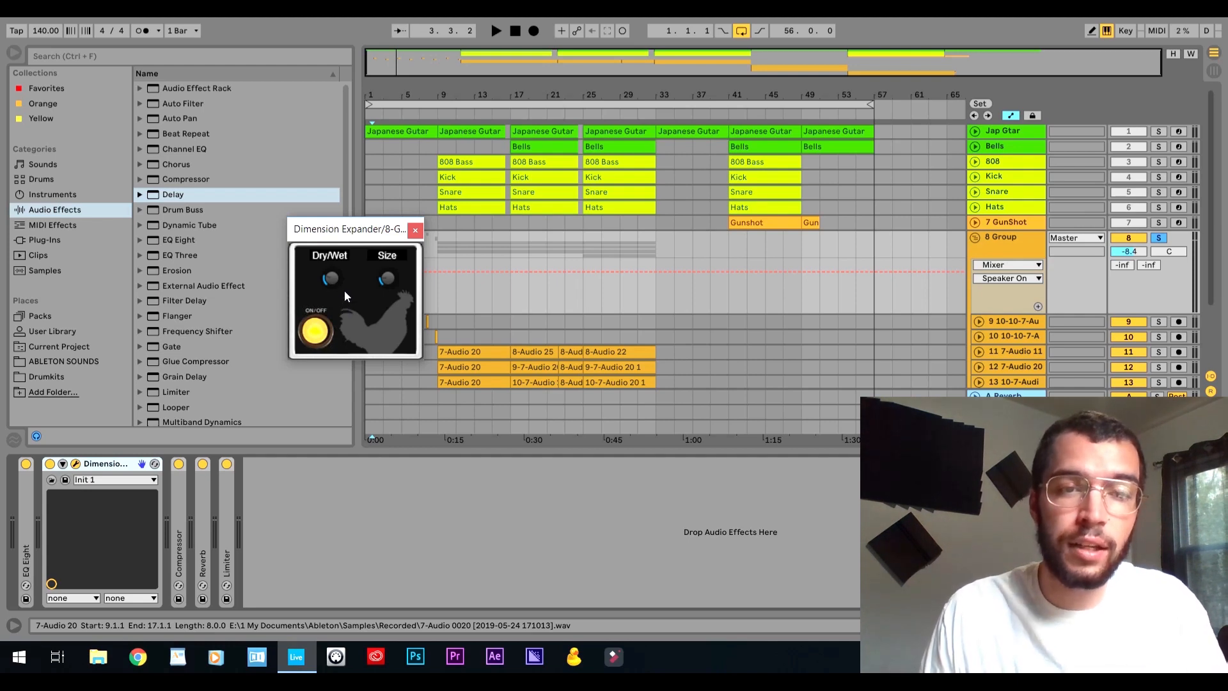
left_click(416, 234)
double_click(117, 464)
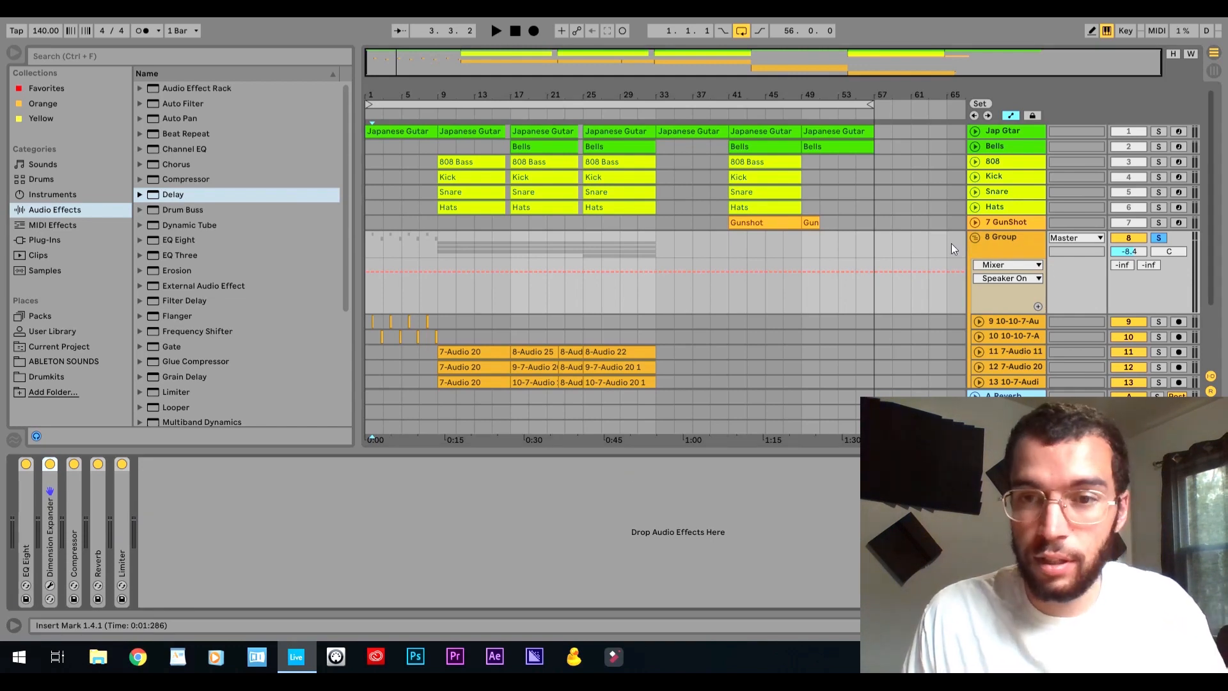
Look over the audio tracks inside the 8 Group and fold the group.
scroll(950, 244, "down", 3)
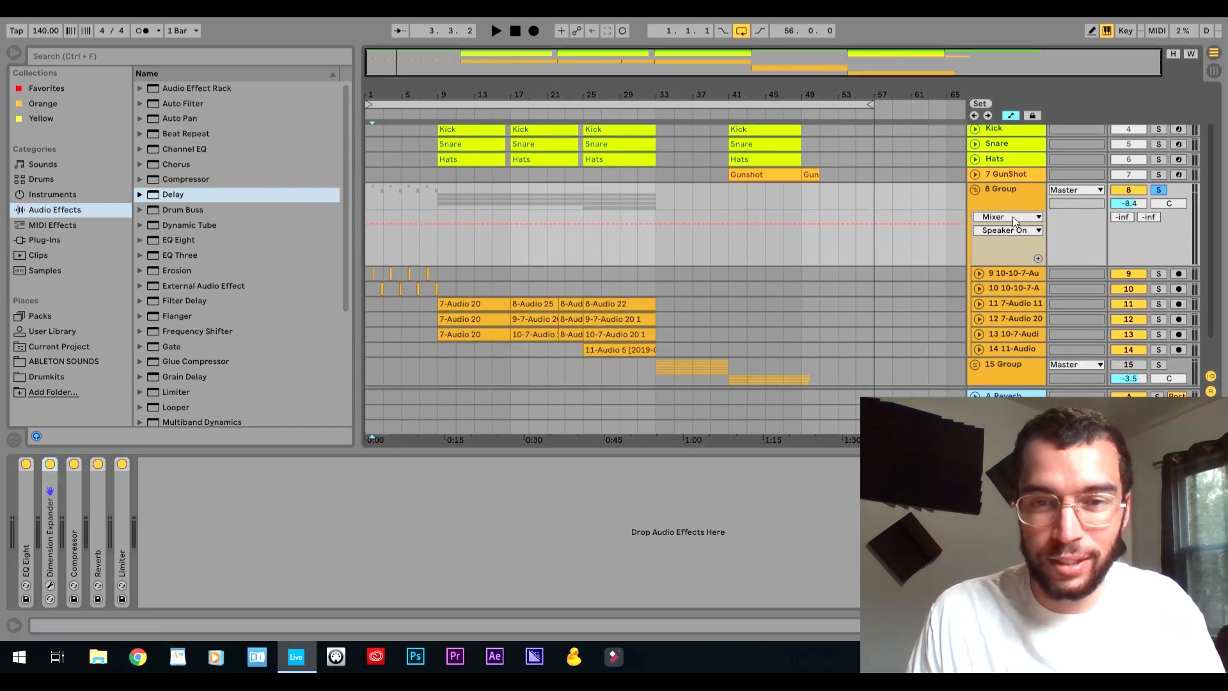
scroll(875, 236, "down", 1)
scroll(693, 223, "up", 3)
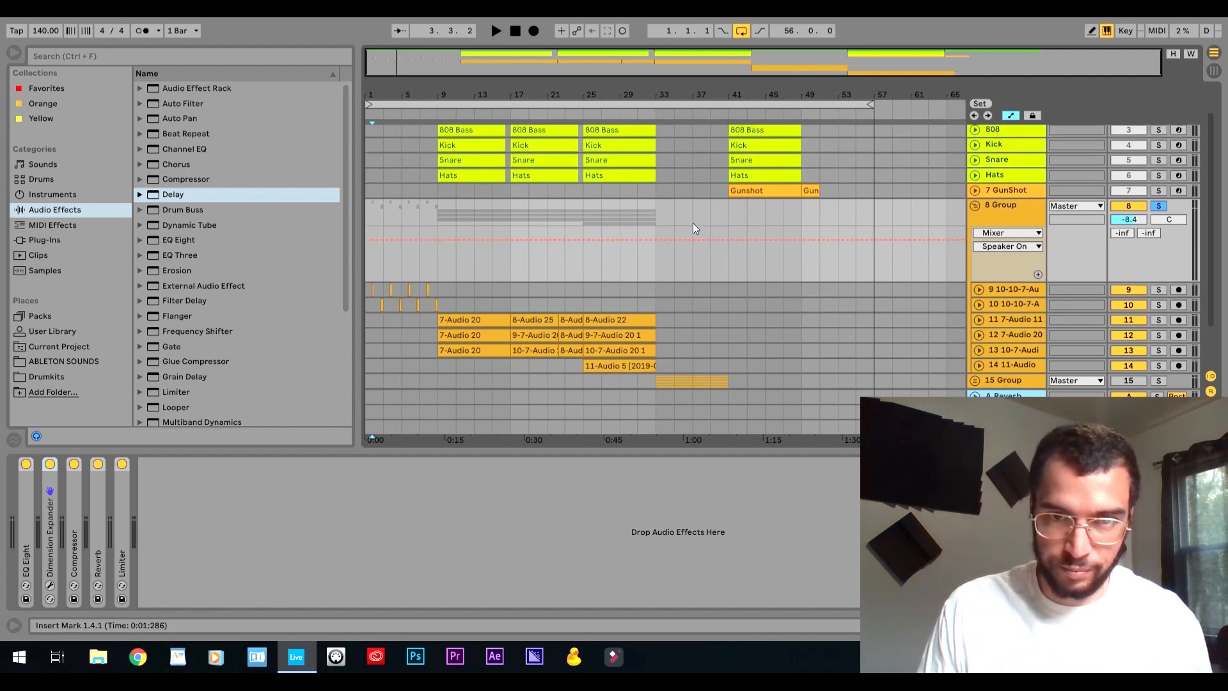
scroll(768, 225, "down", 2)
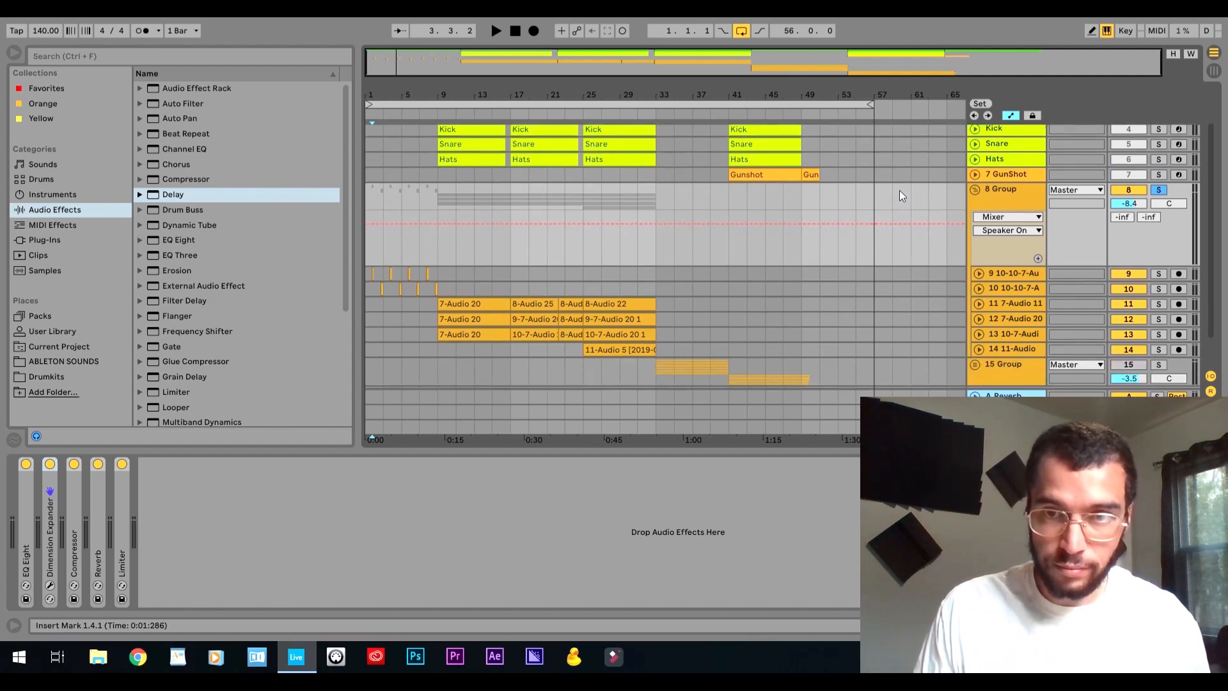
left_click(976, 188)
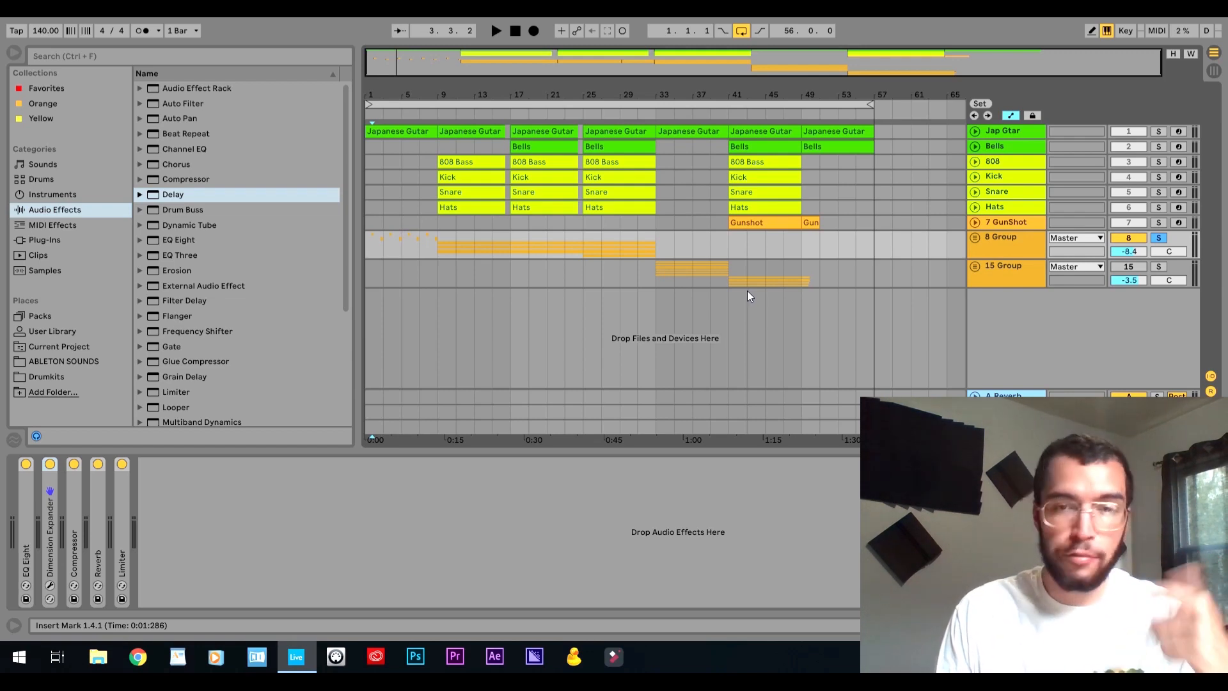
Unfold the 8 Group and play its short intro clips starting from the first clip at 1.4.1.
left_click(382, 248)
left_click(976, 238)
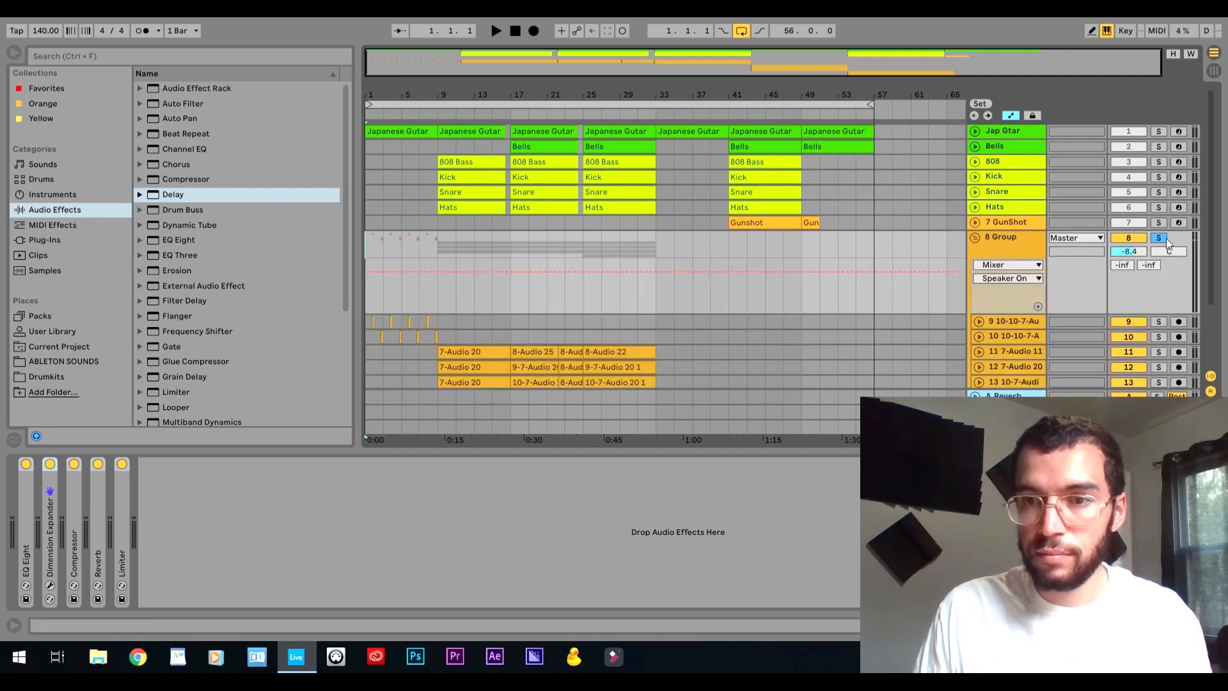
scroll(1129, 243, "down", 2)
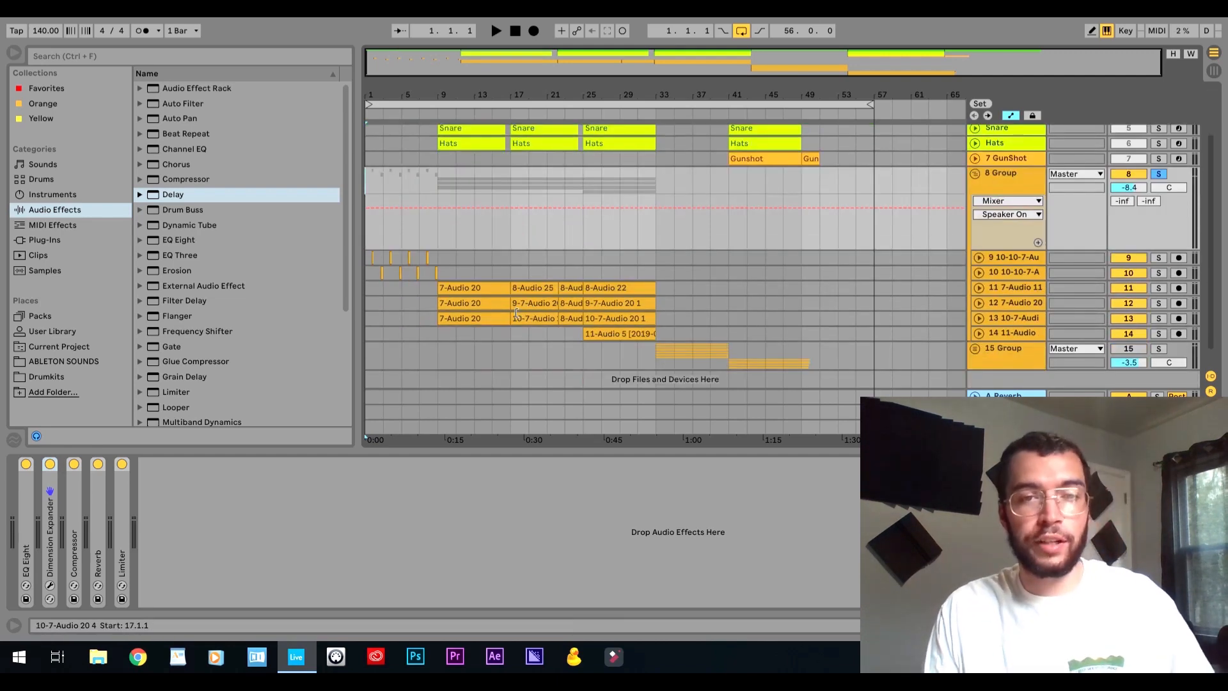
left_click_drag(393, 95, 391, 141)
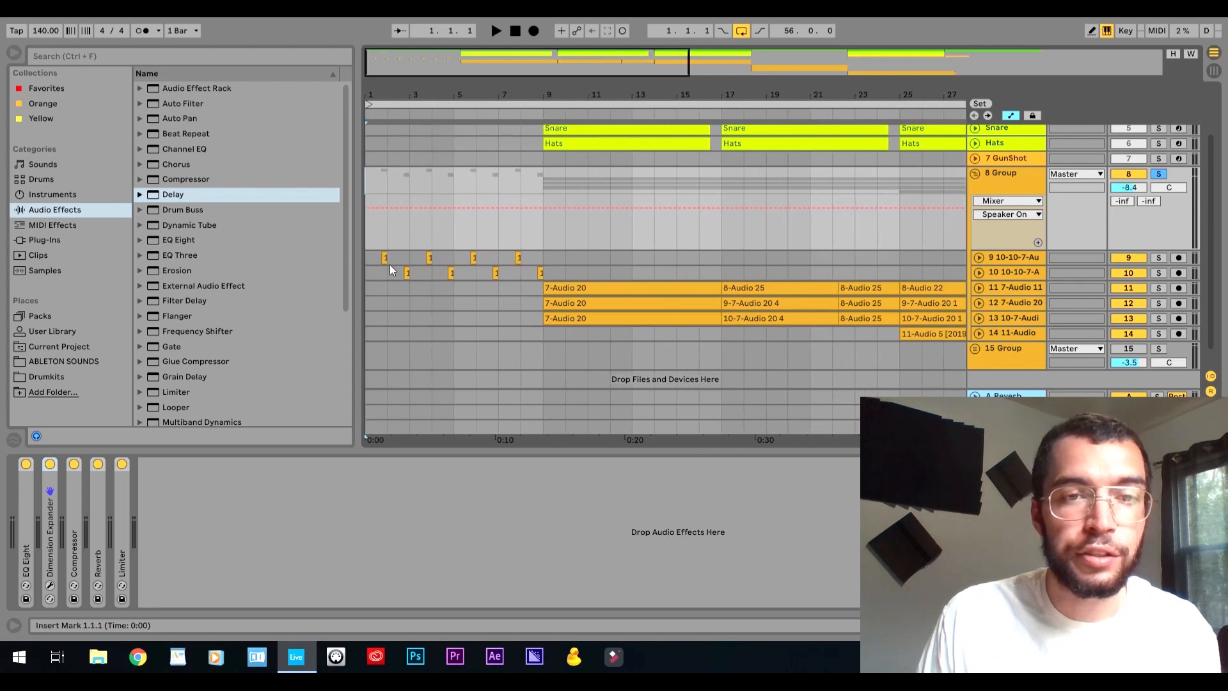
left_click(383, 256)
key("space")
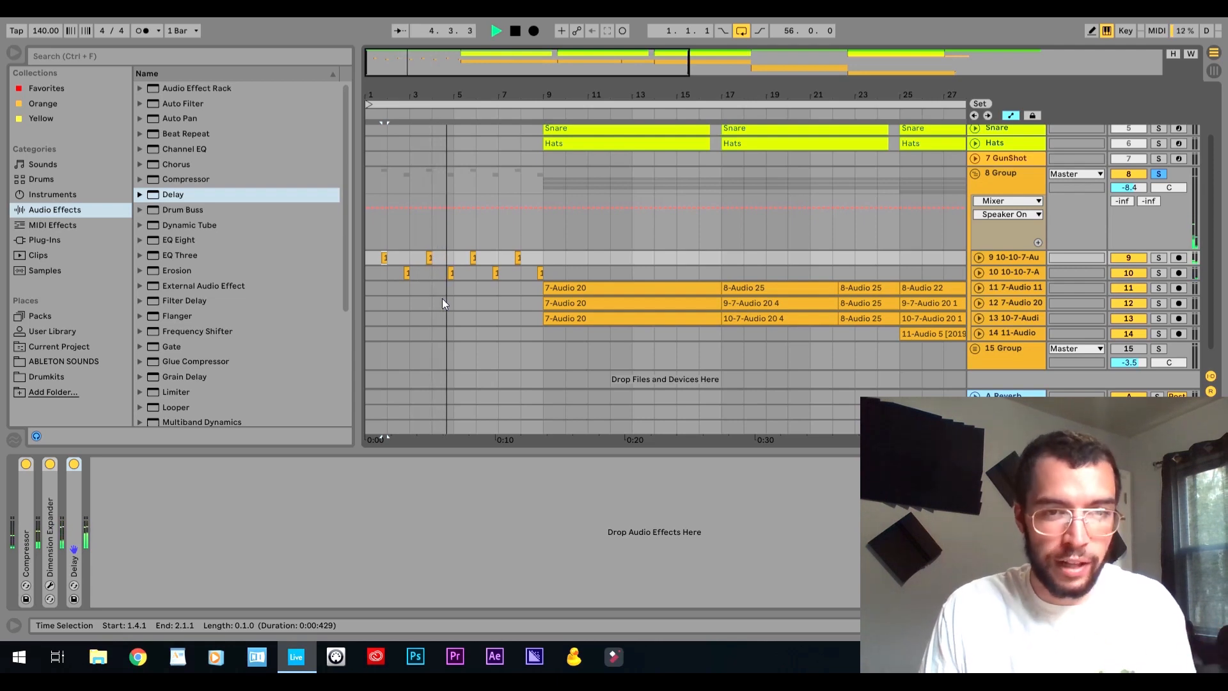
key("space")
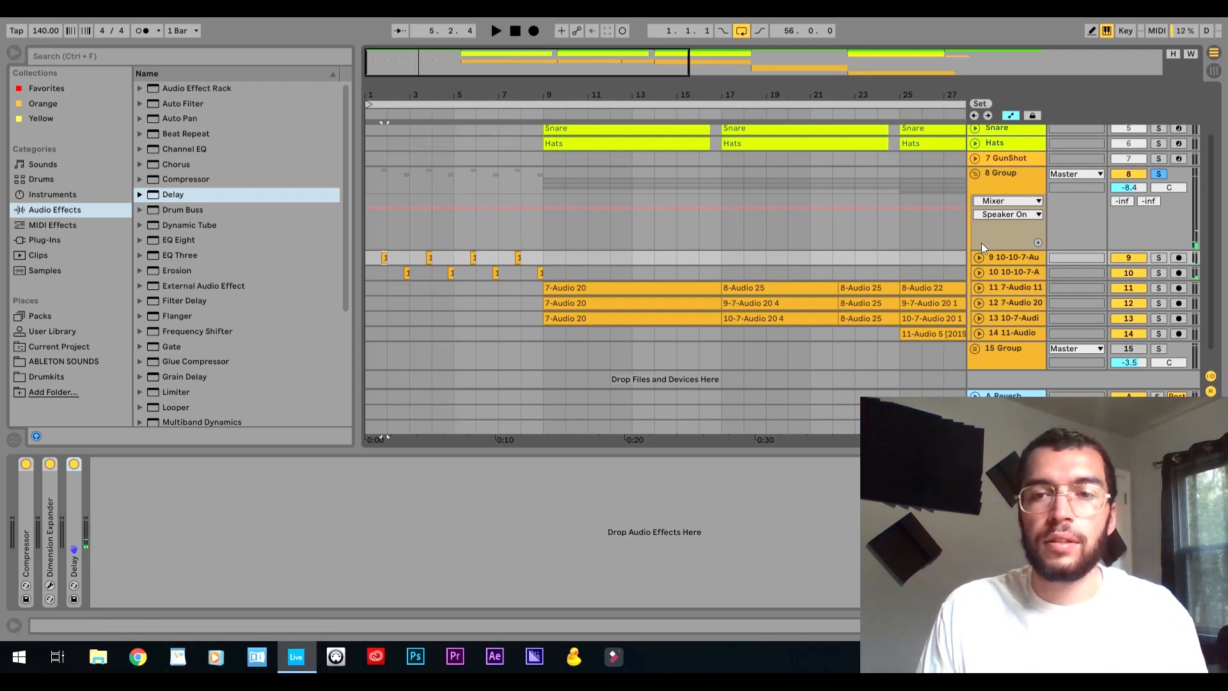
Set the playback start to 11.1.1 and unfold track 13 in the 8 Group to show its waveform and effects.
scroll(527, 342, "right", 3)
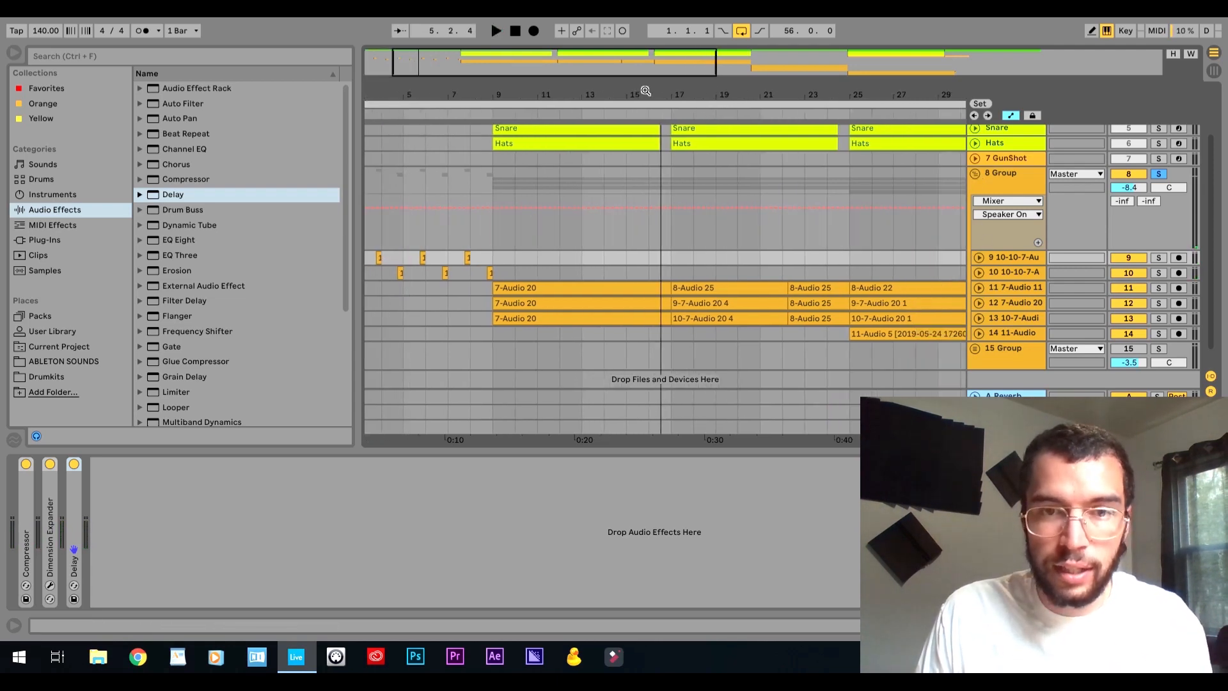
left_click(524, 338)
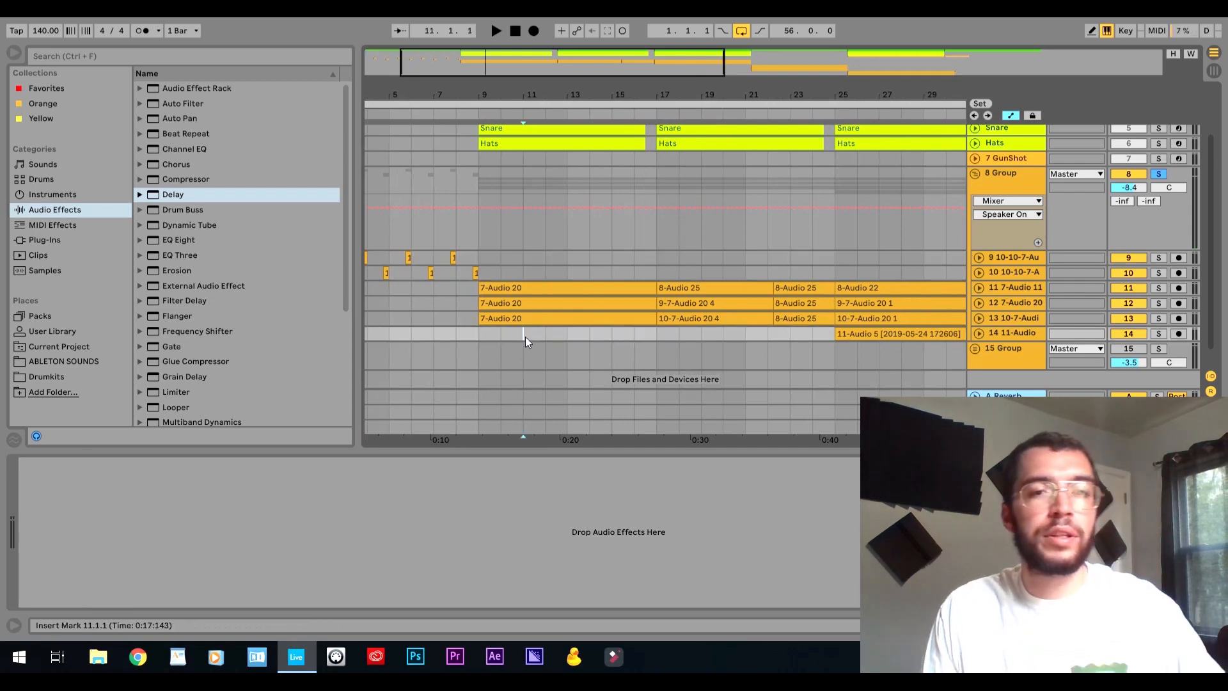
left_click(979, 303)
left_click(978, 304)
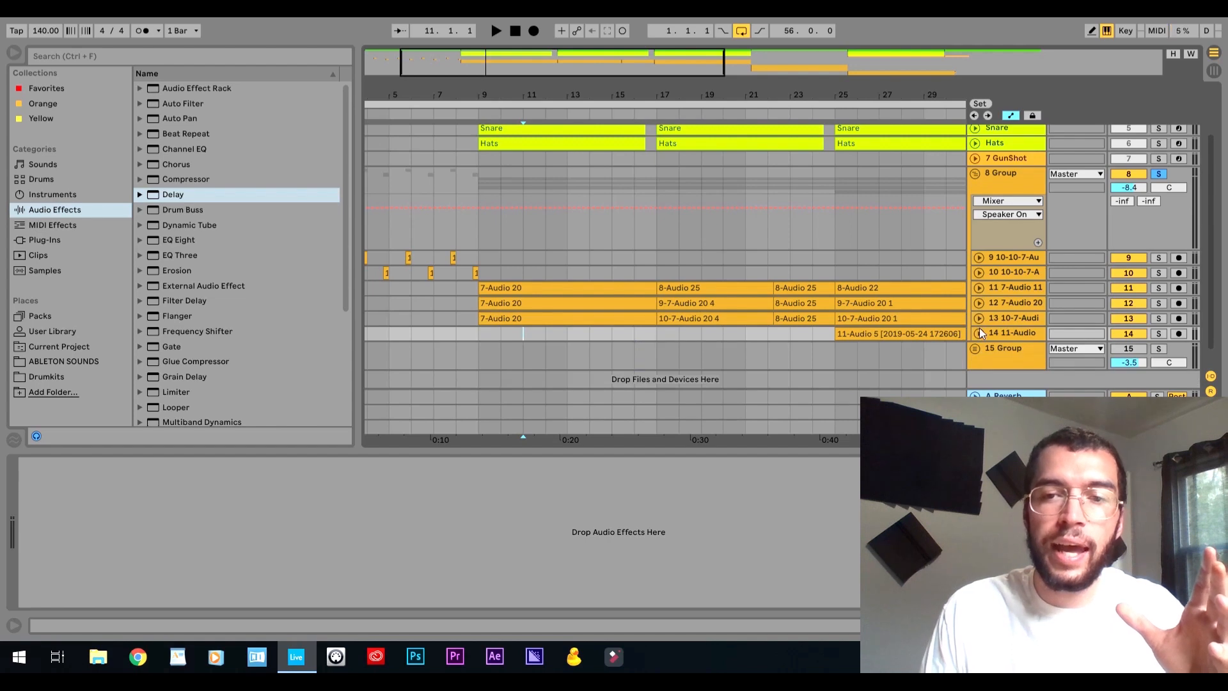
left_click(979, 318)
left_click(1015, 319)
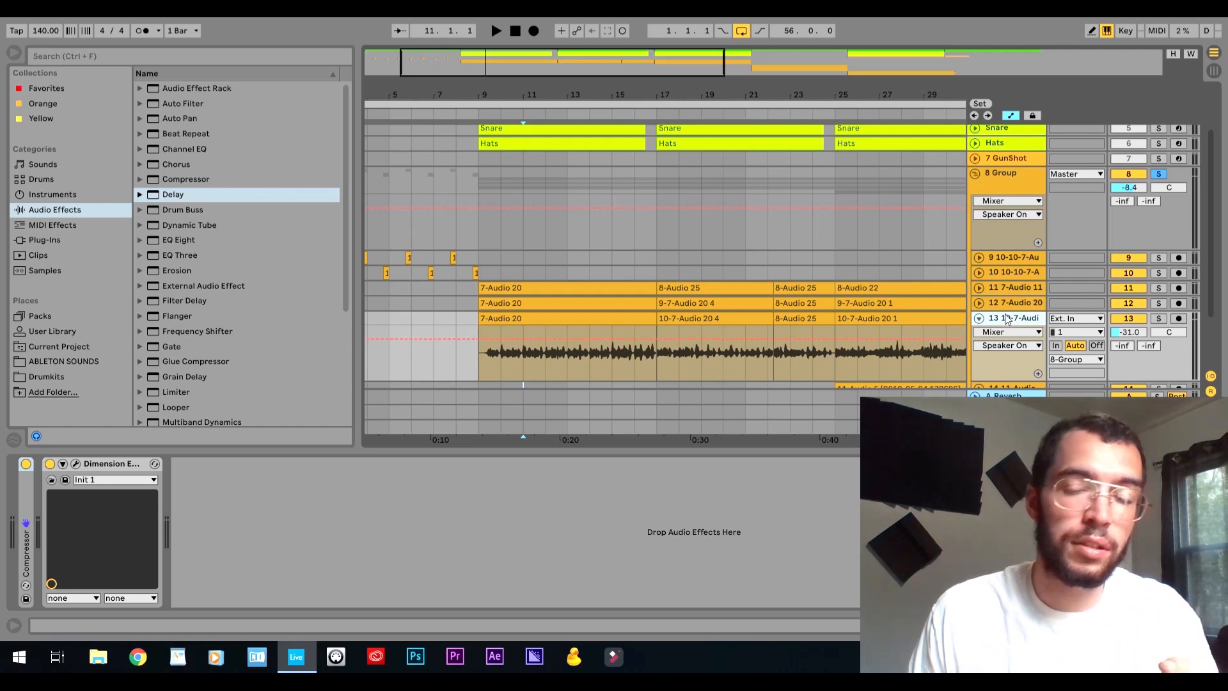
Expand the Compressor on track 13 and play the track soloed from bar 11.
scroll(1026, 320, "down", 1)
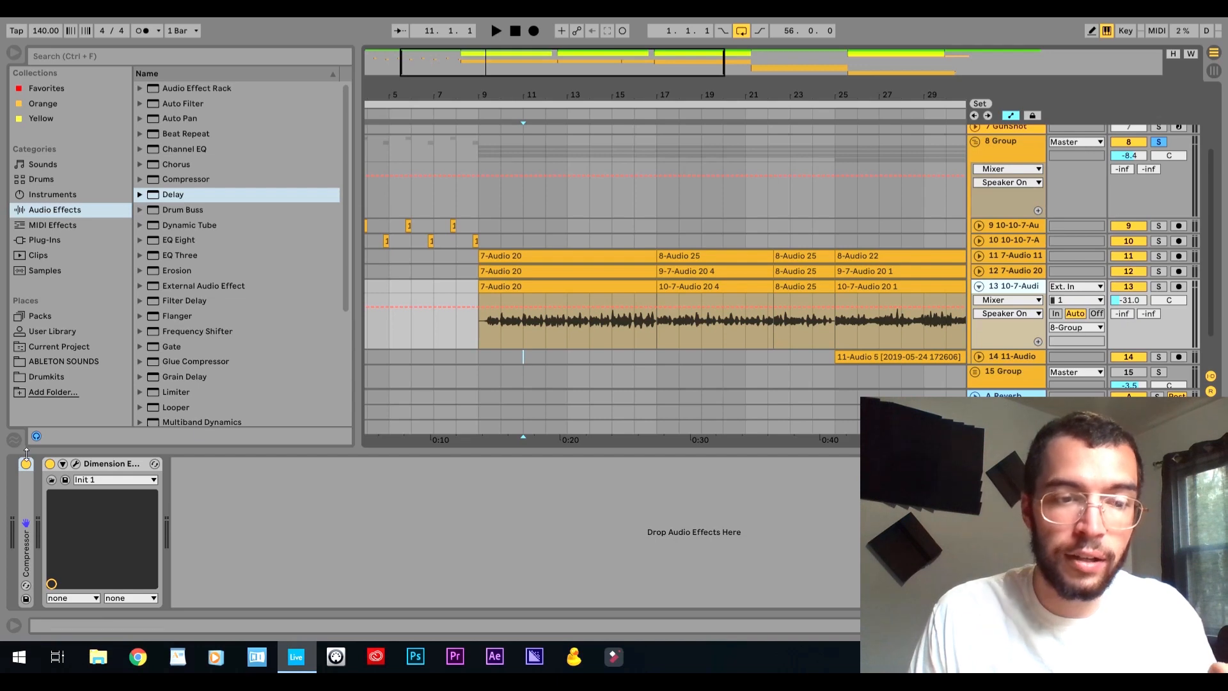
double_click(26, 485)
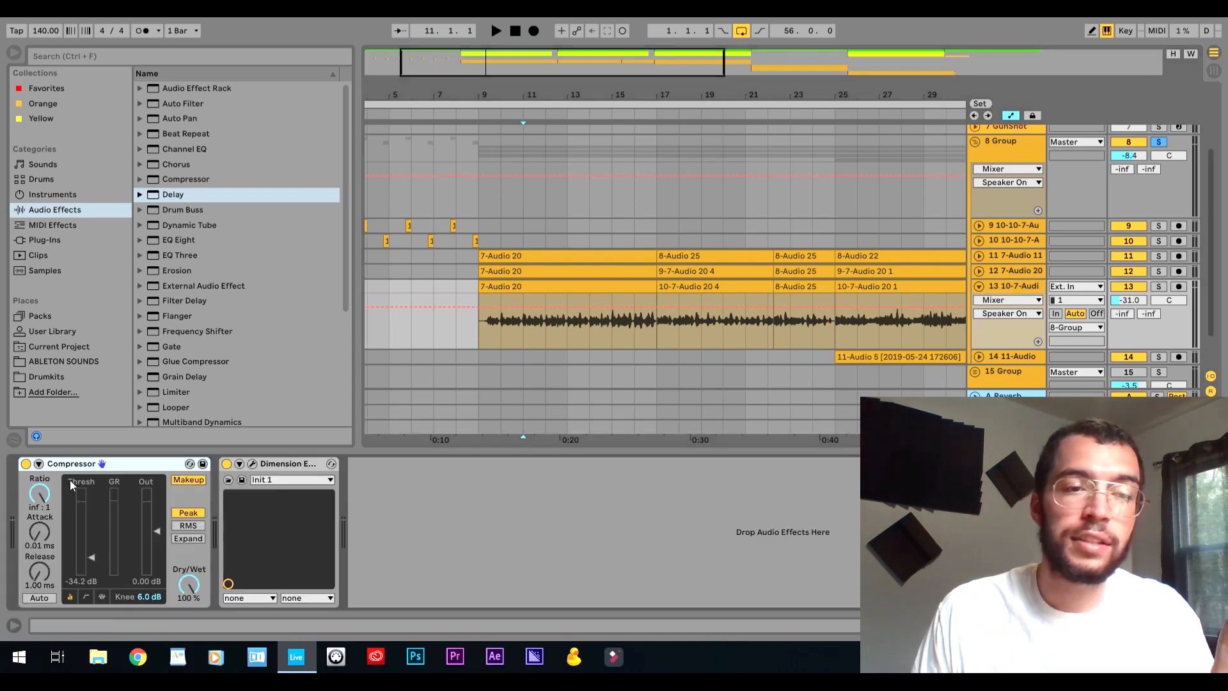
left_click(1159, 287)
key("space")
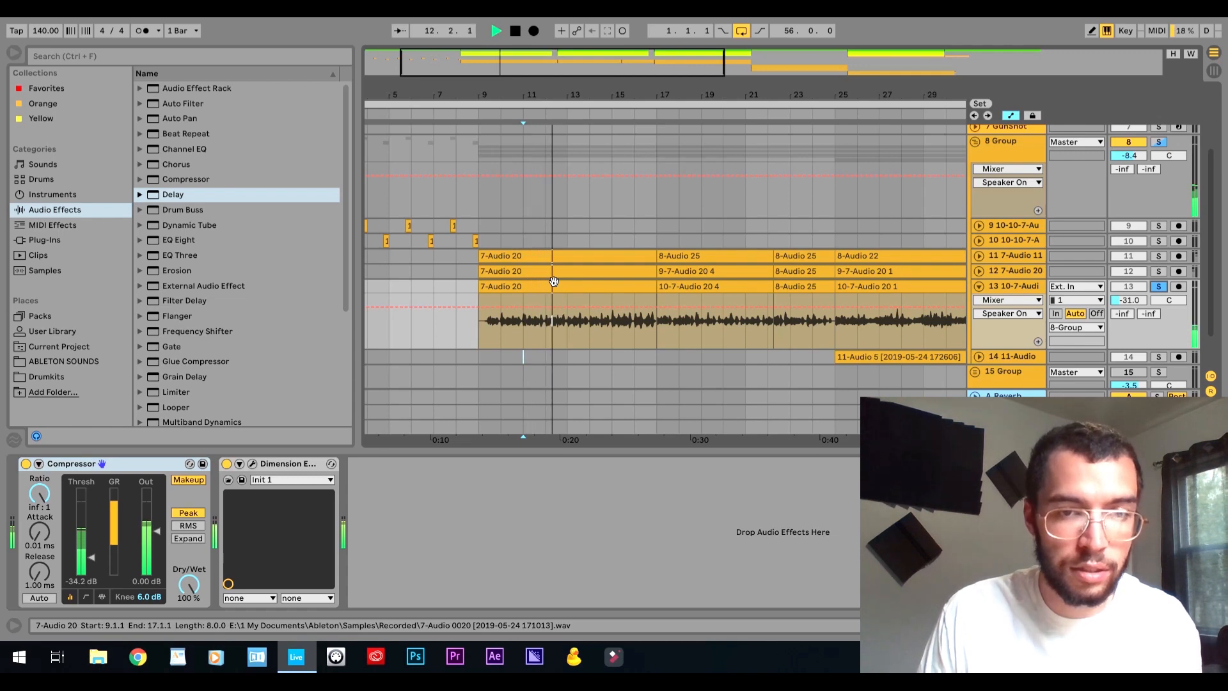
left_click(275, 465)
key("space")
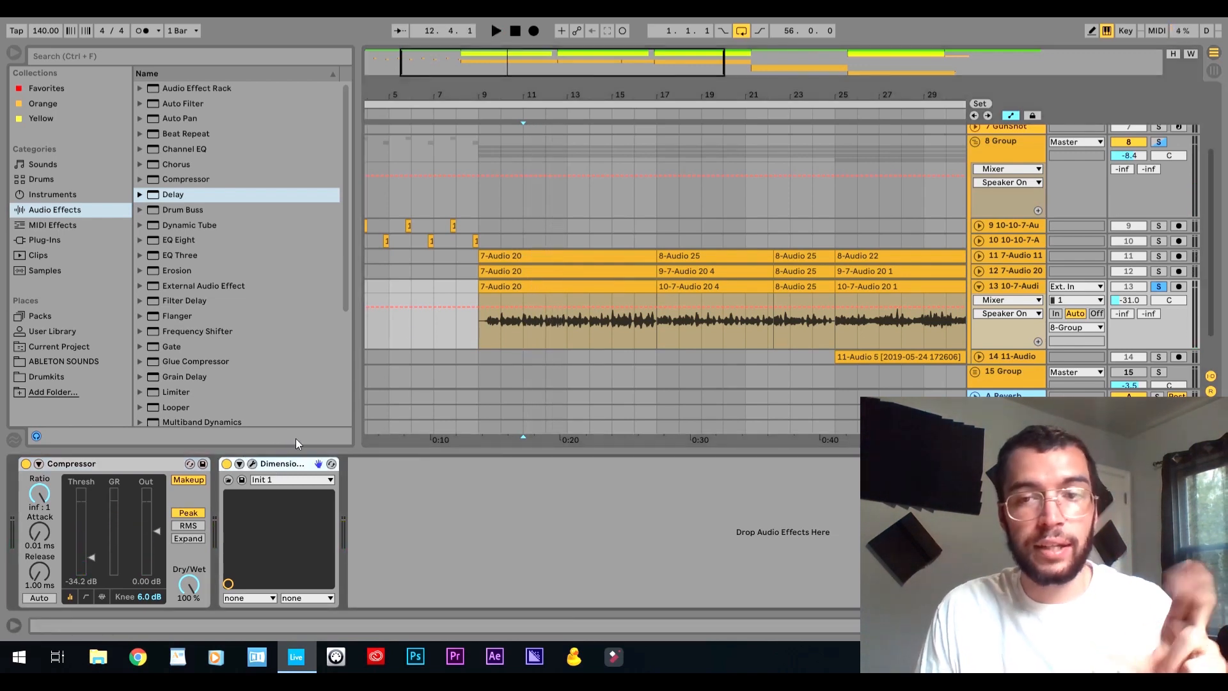
Collapse the Compressor and Dimension Expander on track 13 and turn off the track's solo.
double_click(94, 465)
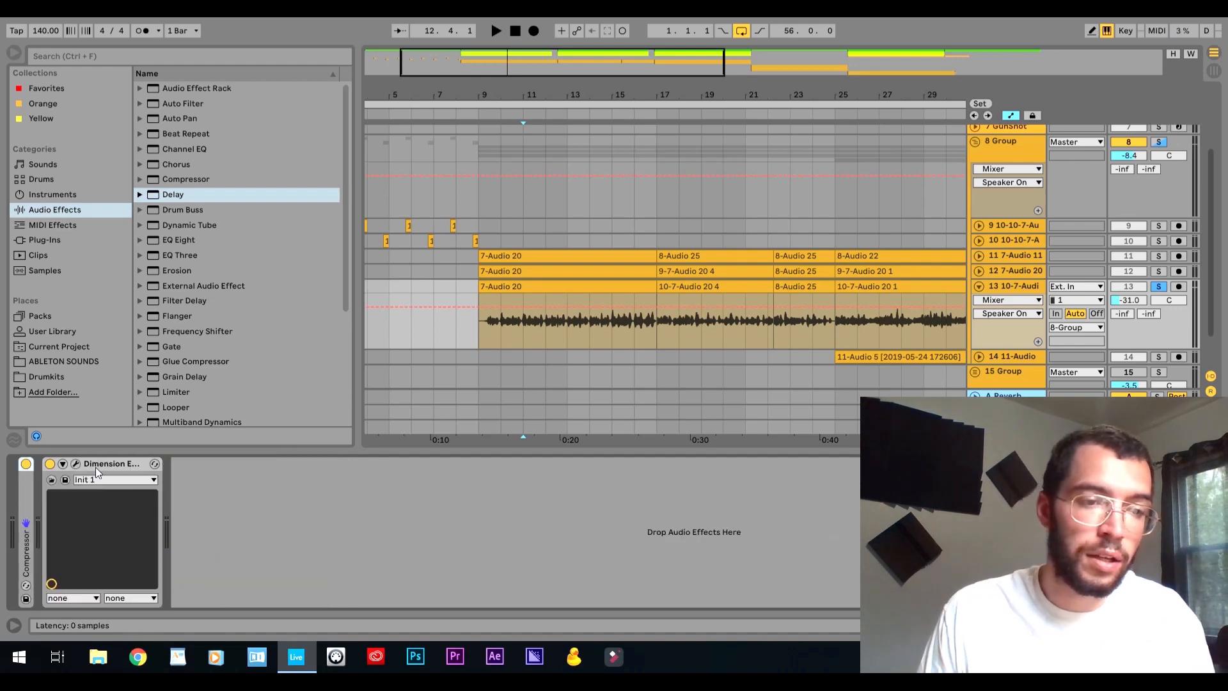
double_click(95, 466)
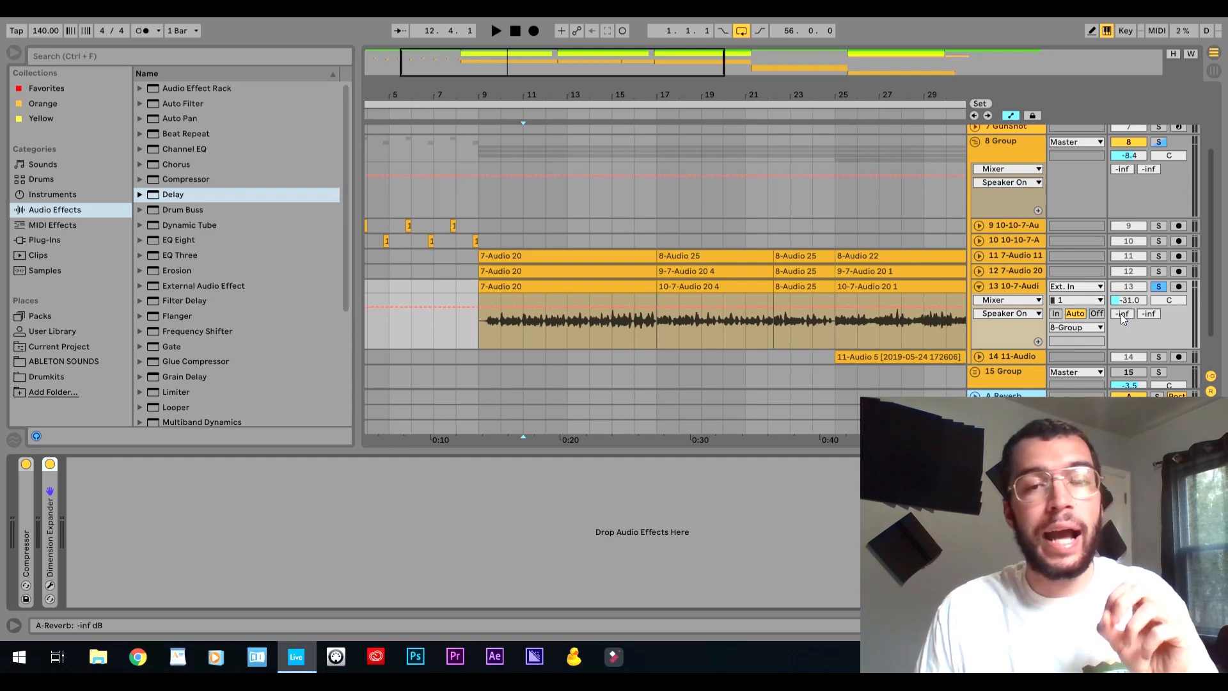
left_click(1158, 287)
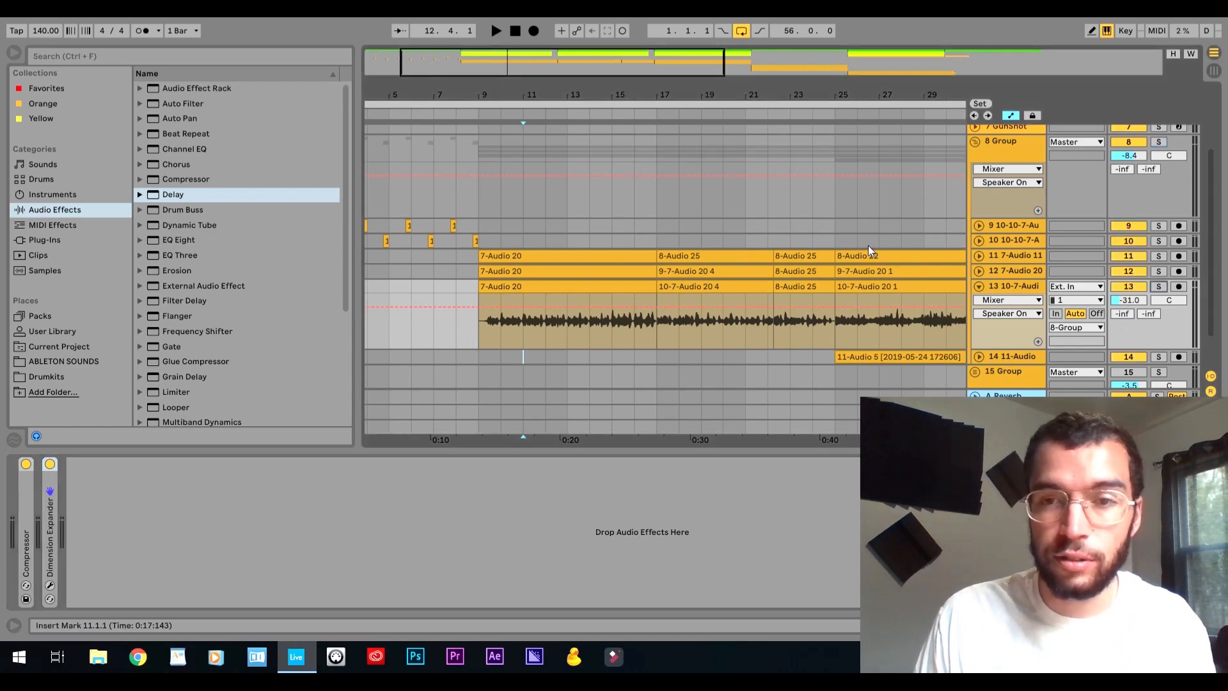
Solo the 8 Group and play it from bar 11, switching track 13 off and on to compare.
left_click(1159, 142)
key("space")
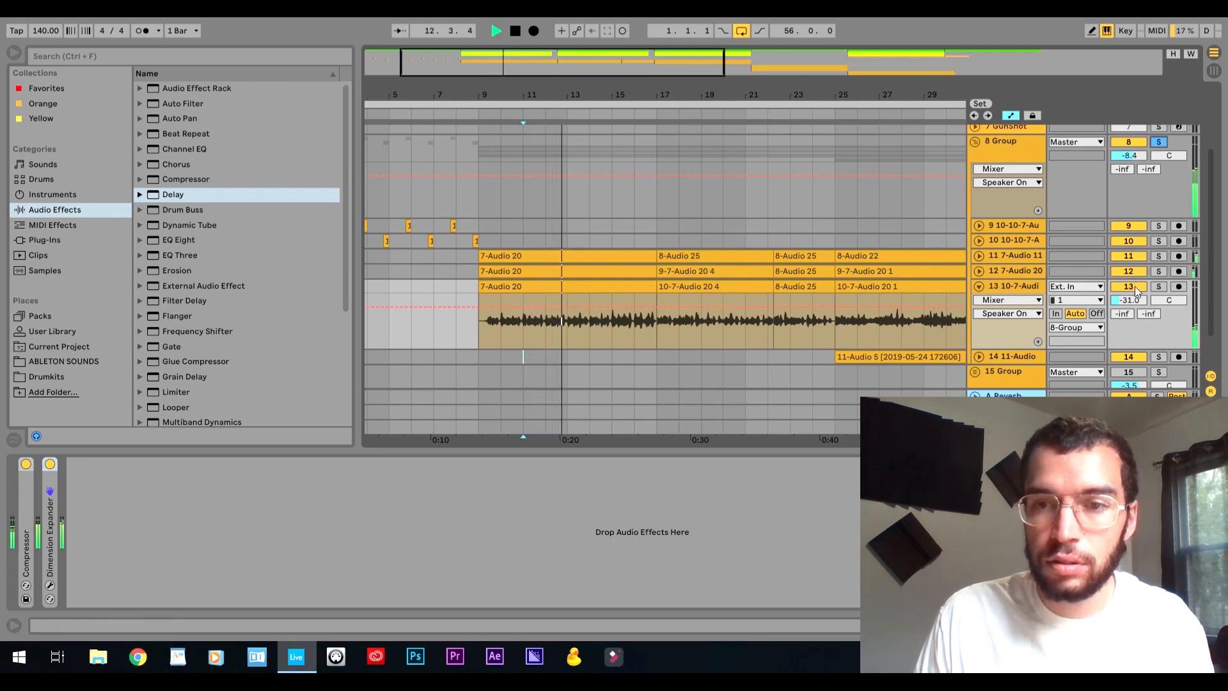
left_click(1136, 290)
left_click(1136, 290)
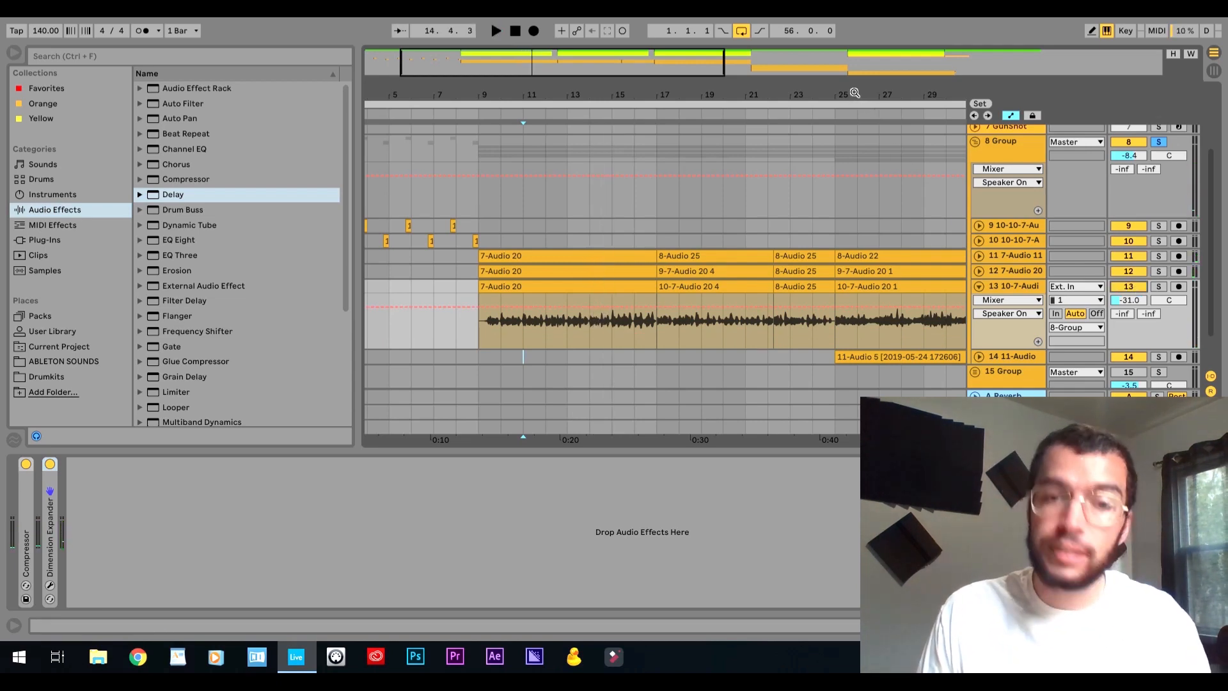
Play the soloed 8 Group from 17.1.1 to audition the section starting at bar 17.
scroll(856, 92, "right", 3)
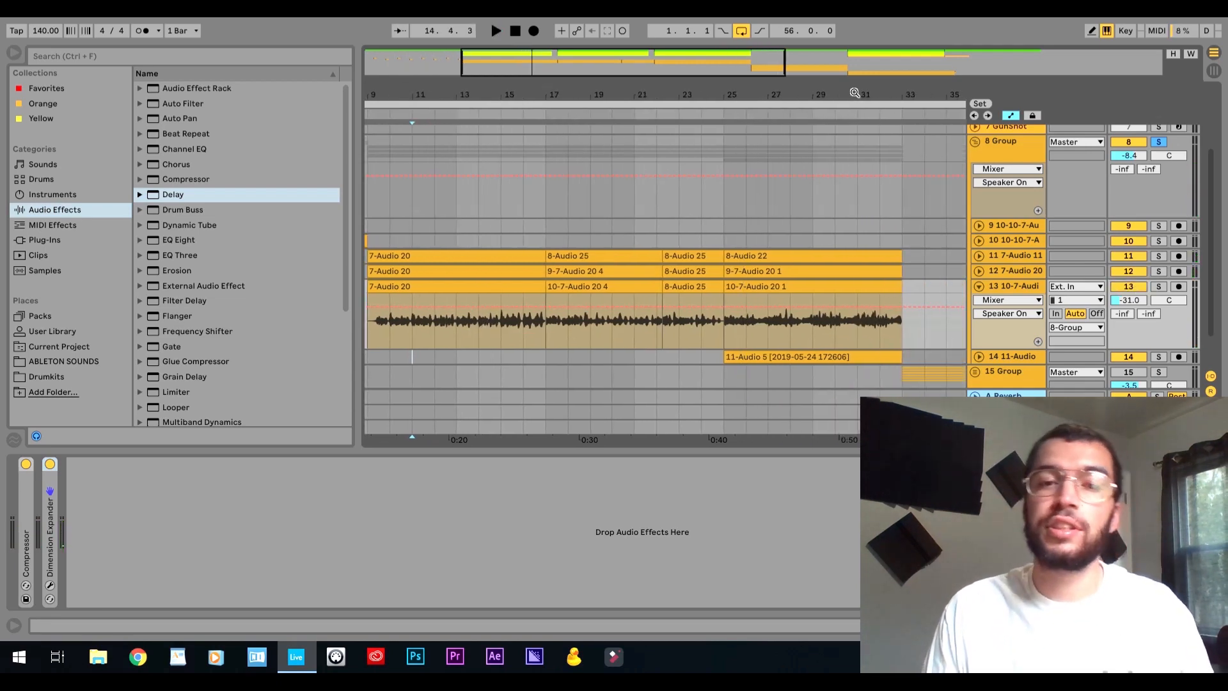
left_click(611, 199)
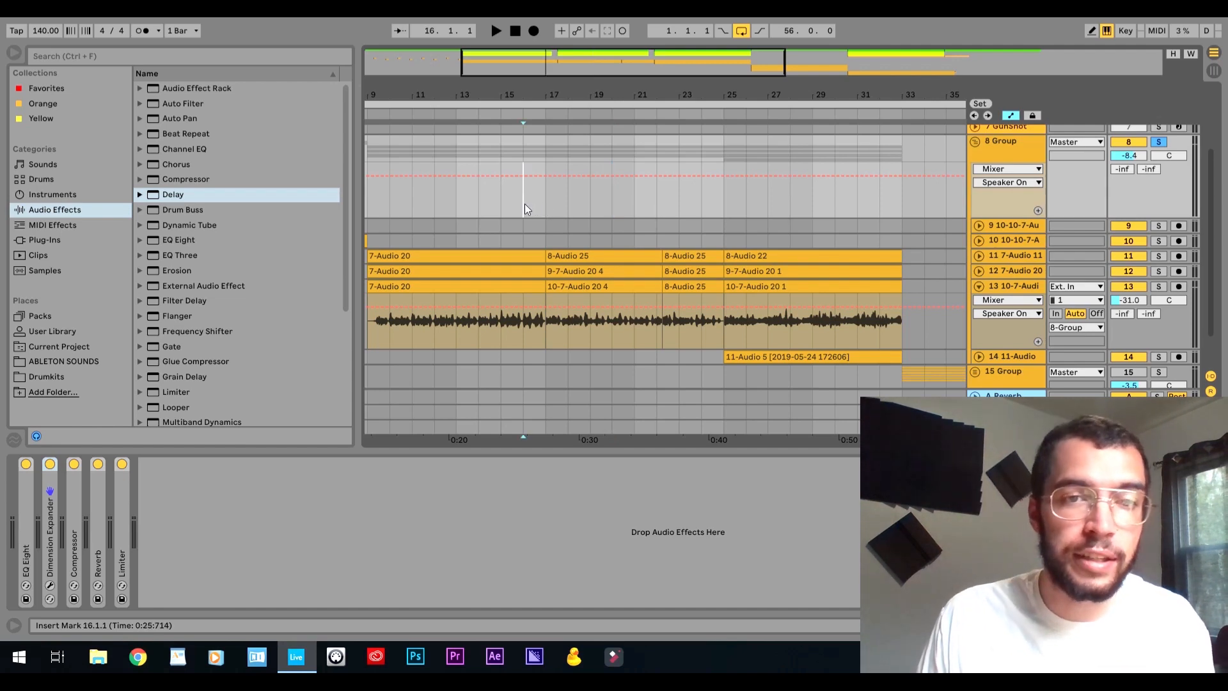
key("space")
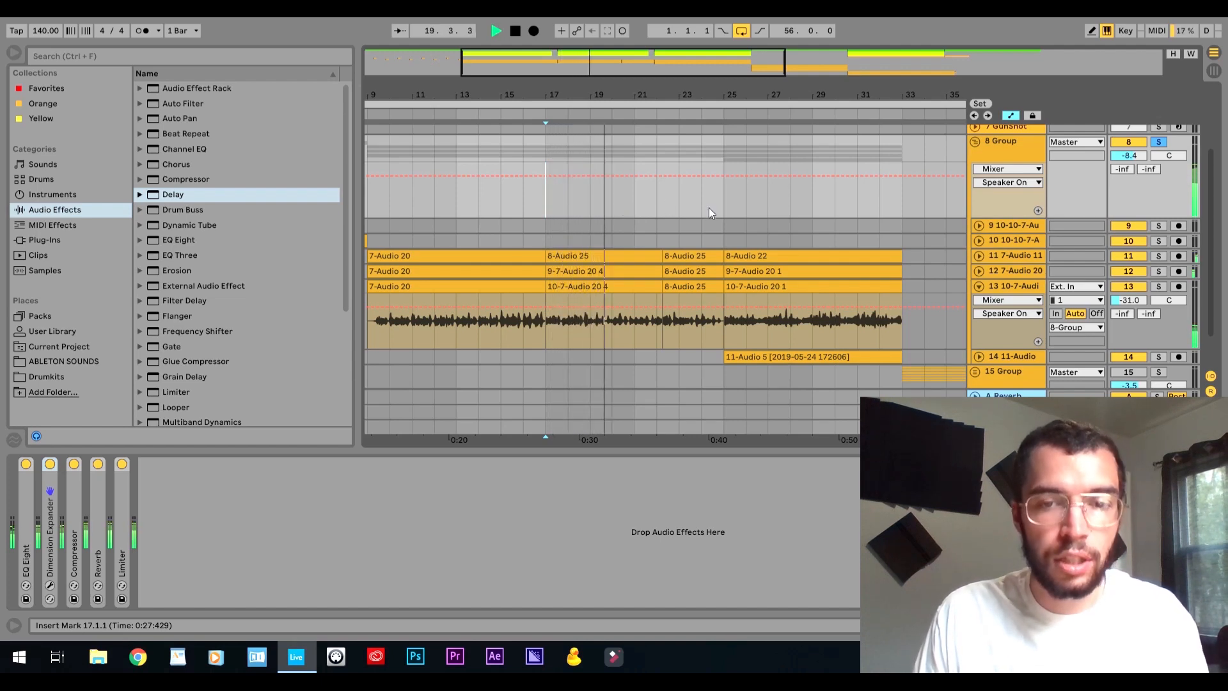
key("space")
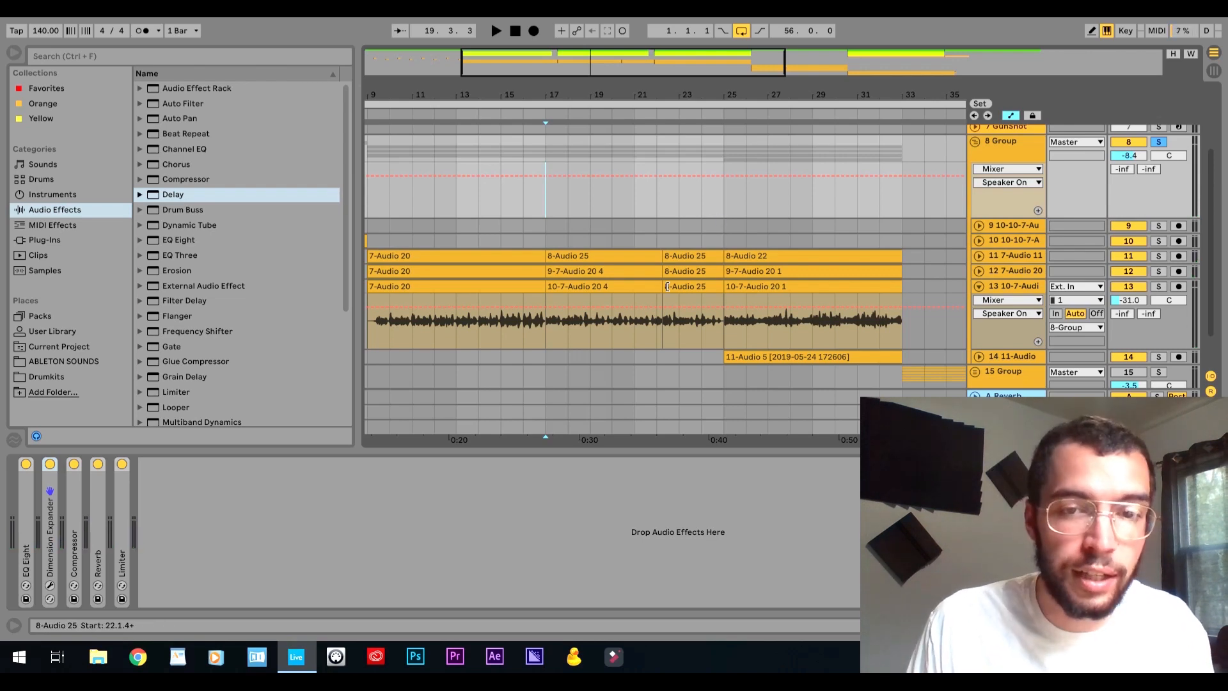
Place the playback start at 25.1.1 on the 8 Group, collapse track 13 and expand track 14.
left_click(704, 262)
left_click(748, 203)
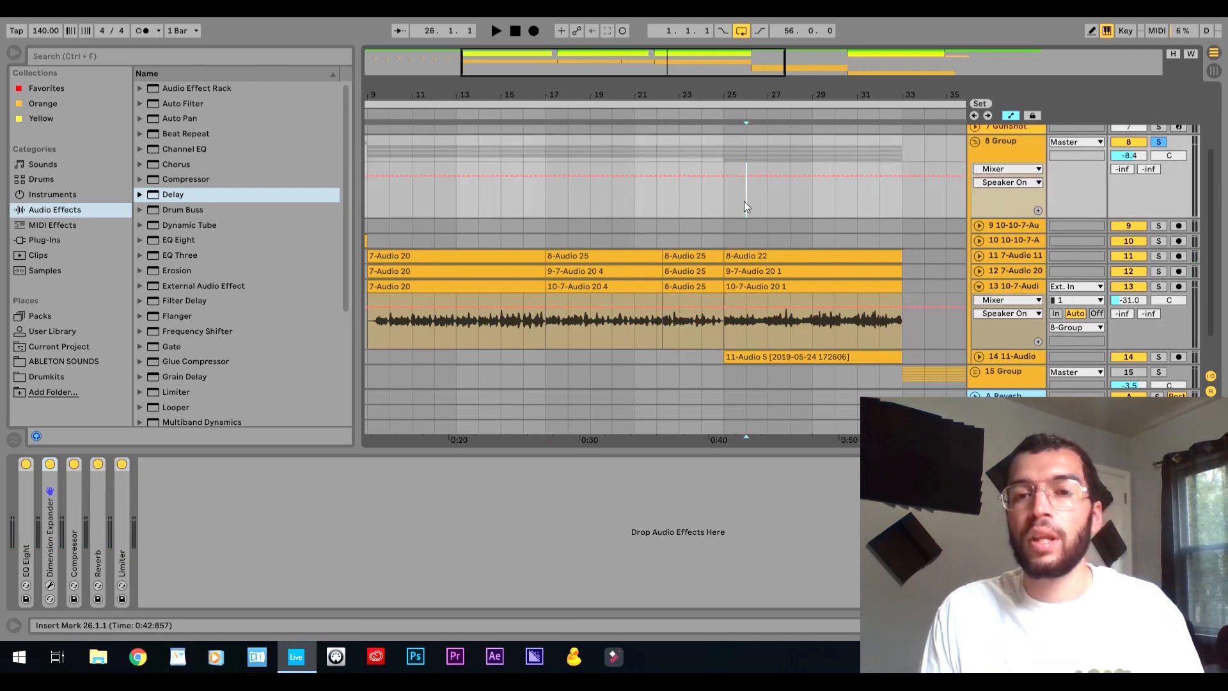
left_click(724, 184)
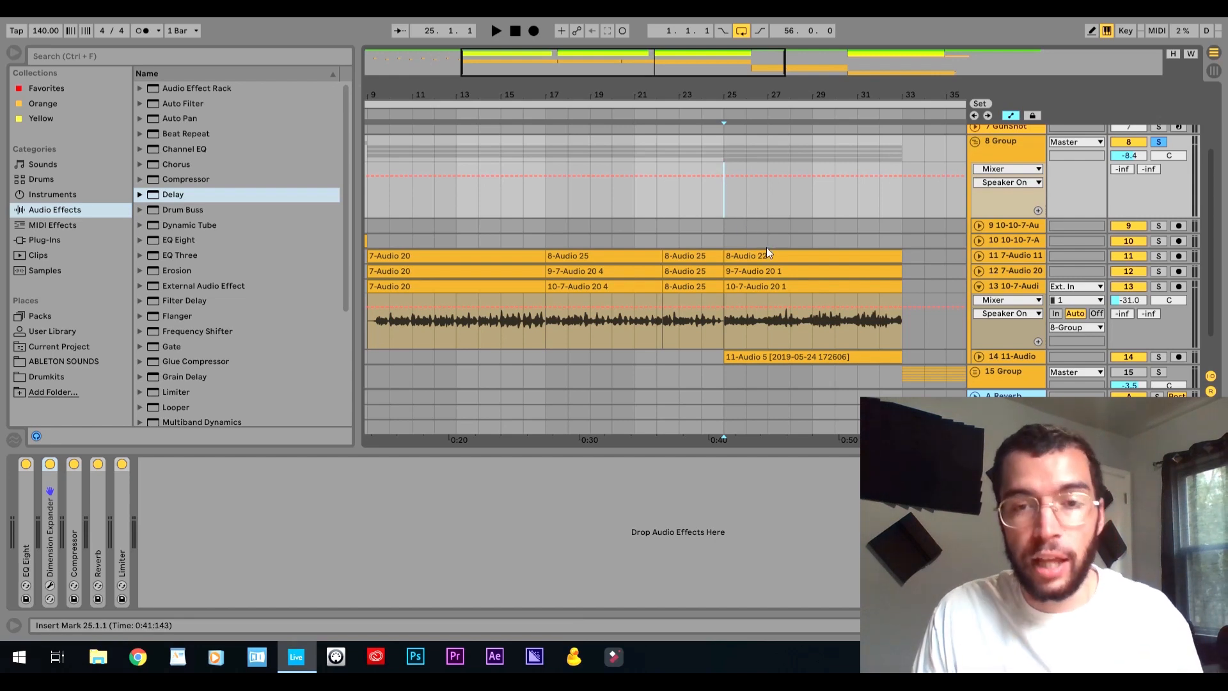
left_click(979, 286)
left_click(980, 302)
scroll(1088, 289, "down", 2)
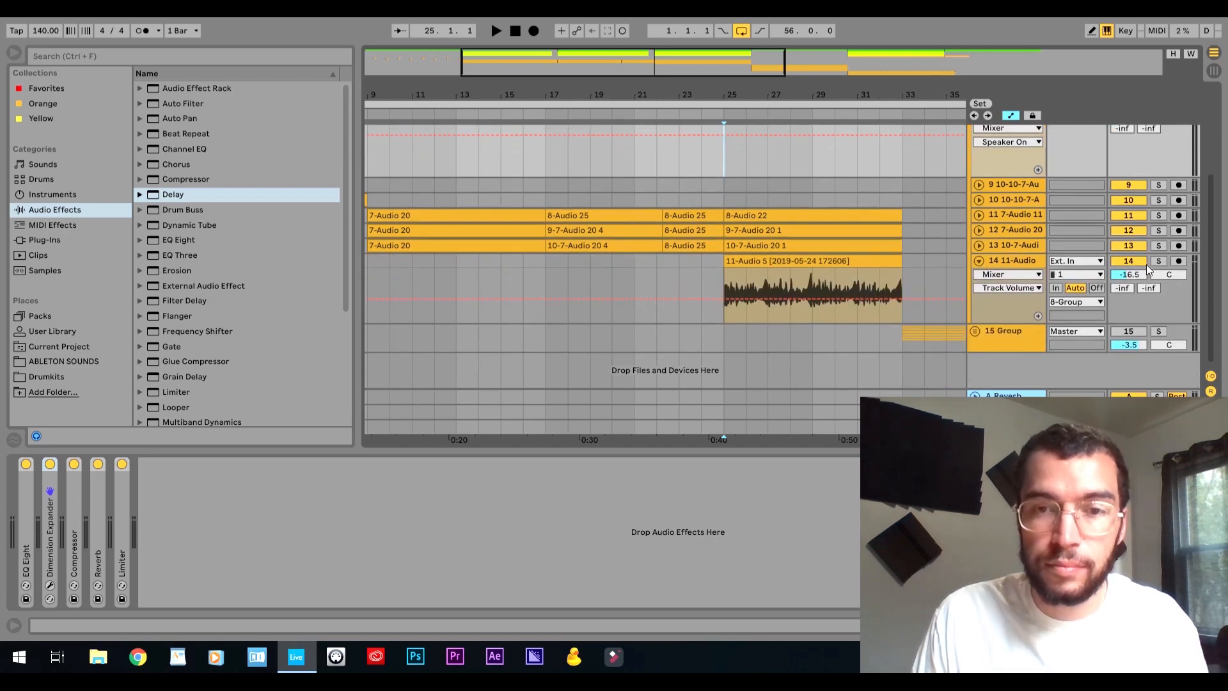
Play from bar 25 to audition track 14, checking it within the 8 Group and with its own solo.
key("space")
left_click(1130, 261)
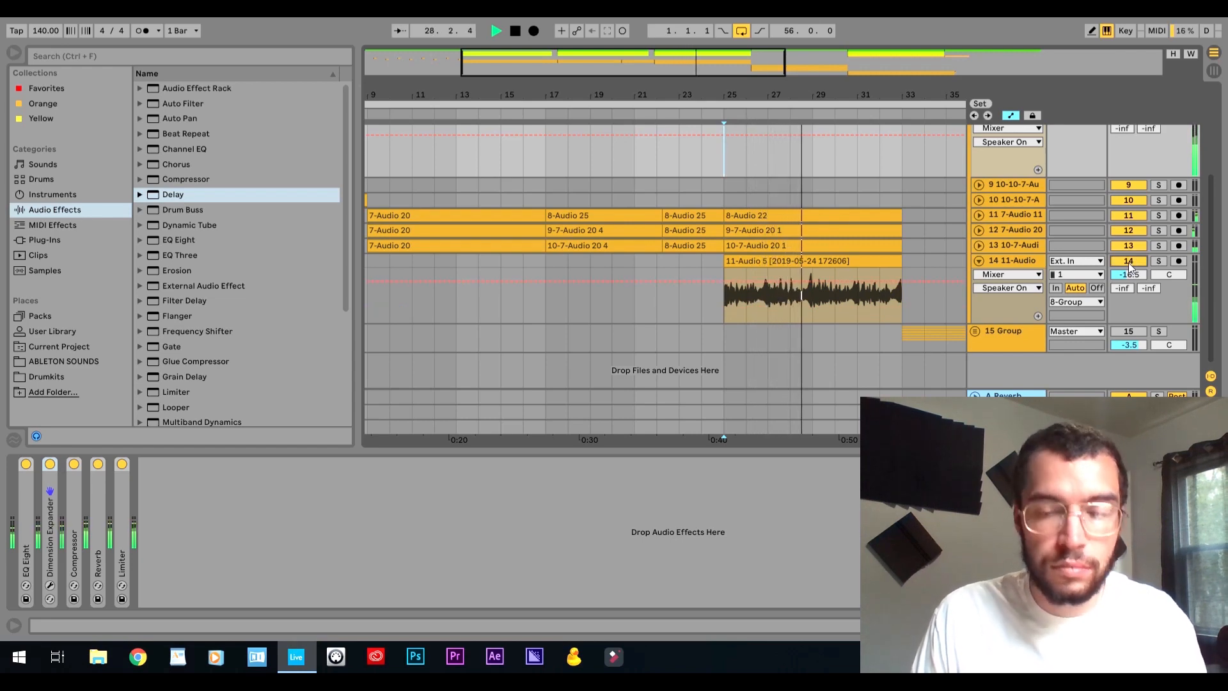
left_click(1158, 261)
key("space")
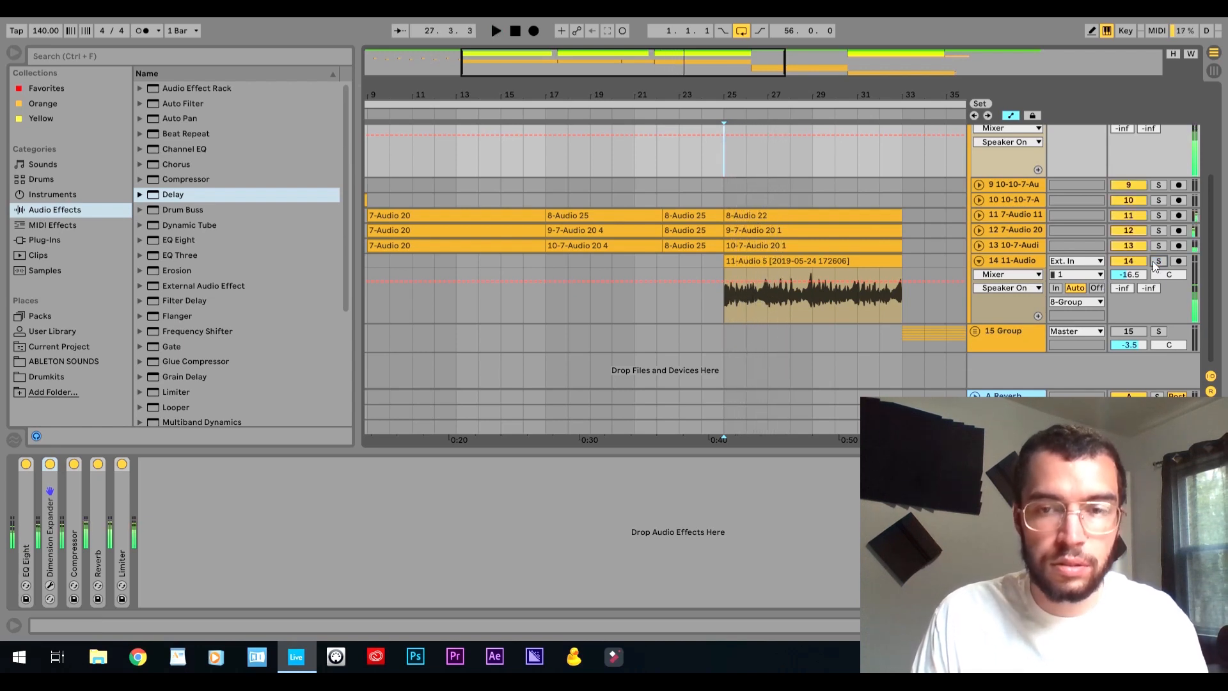
key("space")
left_click(1159, 261)
Play the collapsed, soloed 8 Group from 25.1.1 to hear all its tracks together.
scroll(1131, 269, "up", 1)
scroll(1131, 270, "up", 3)
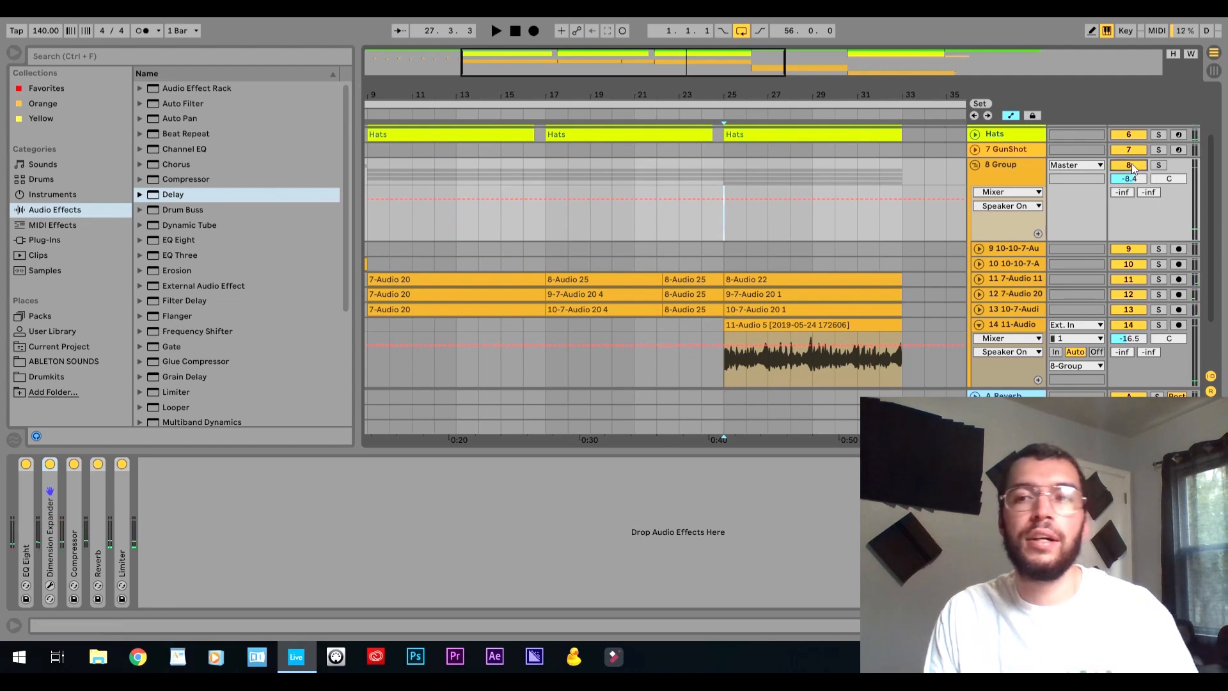
key("space")
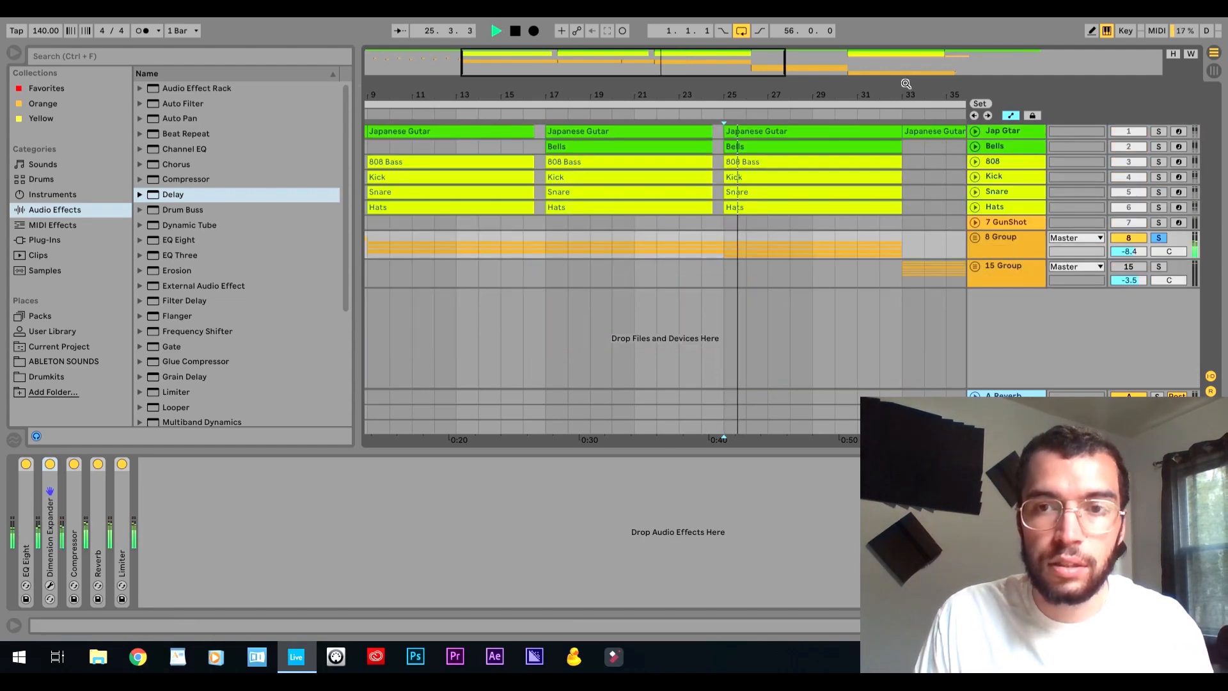
left_click_drag(906, 84, 586, 90)
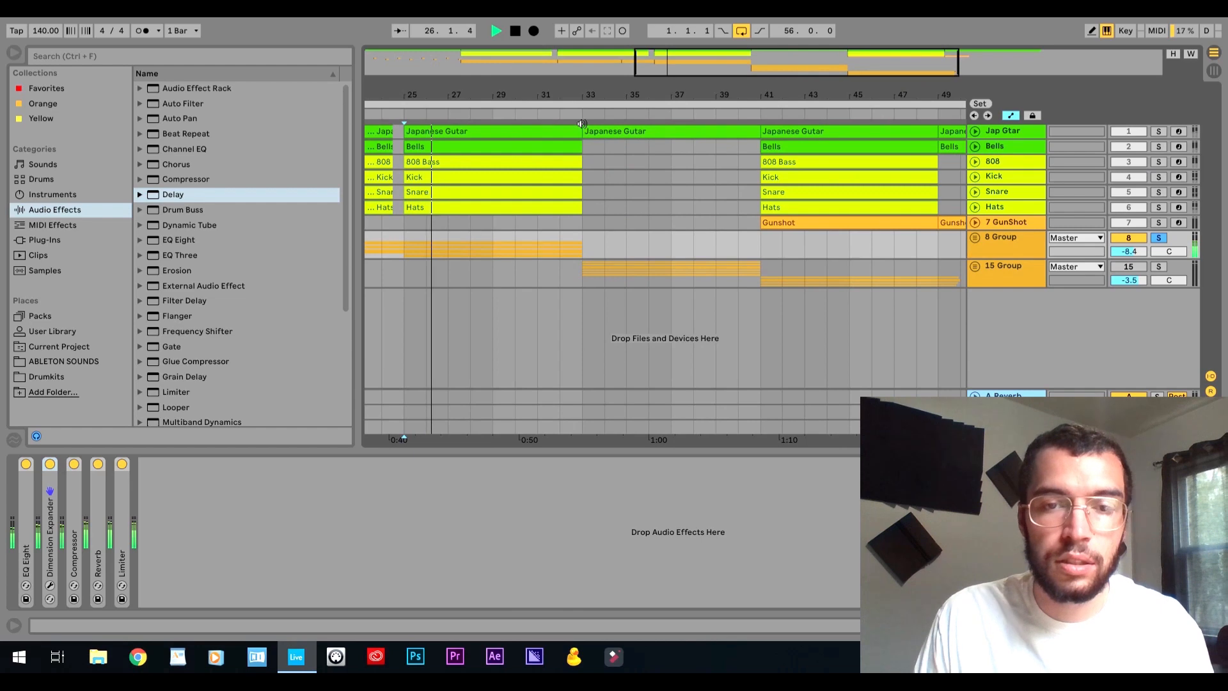
Set the playback start to 33.1.1 on the soloed 15 Group, expand it to examine its audio tracks, and collapse it again.
left_click(585, 274)
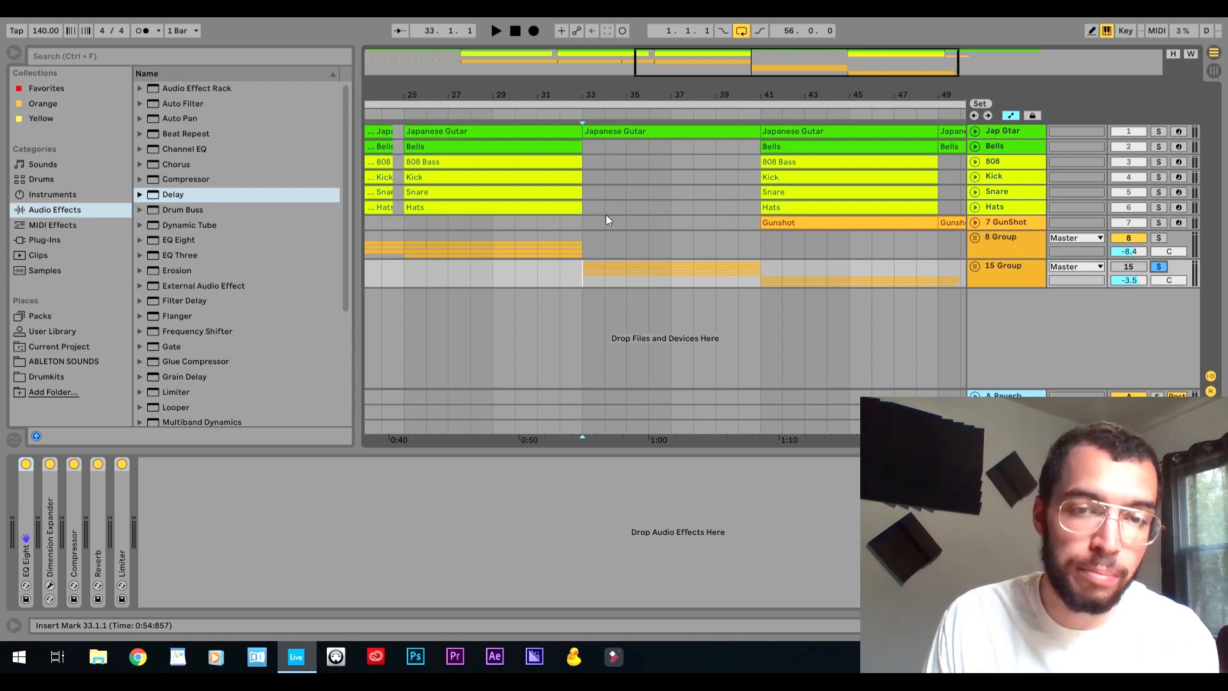
left_click(976, 267)
scroll(888, 298, "down", 2)
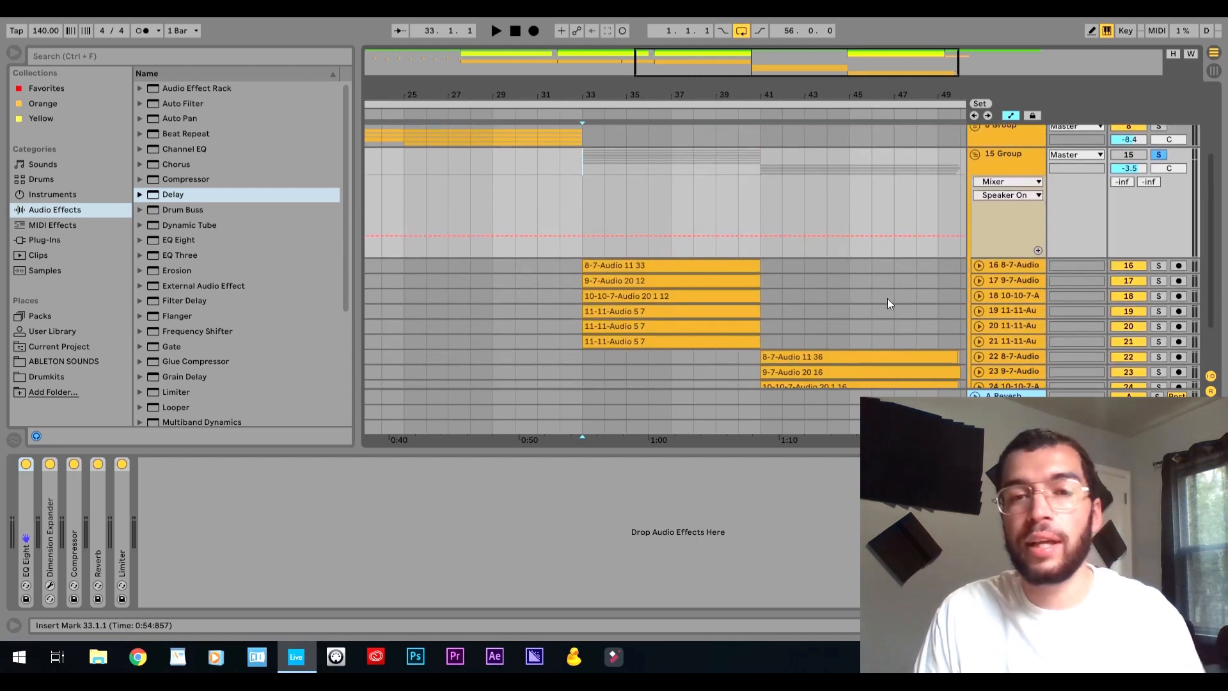
left_click(974, 155)
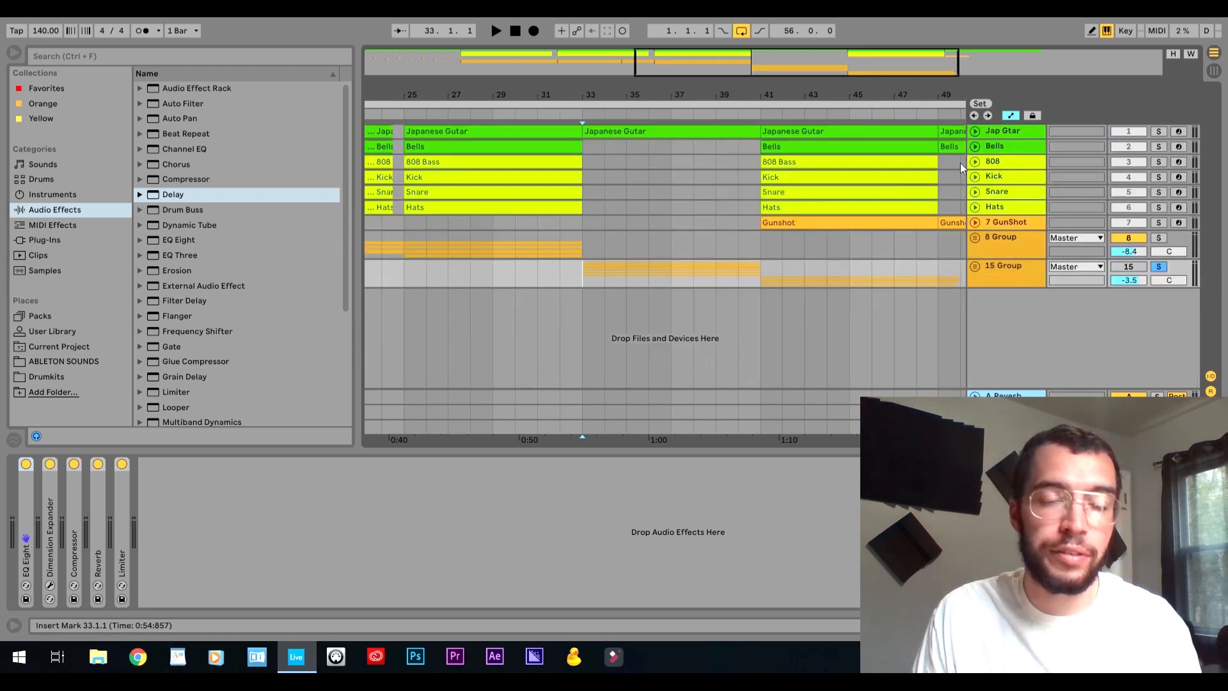
Play the soloed 15 Group from 33.1.1 and expand it to review the clips between bars 33 and 41.
key("space")
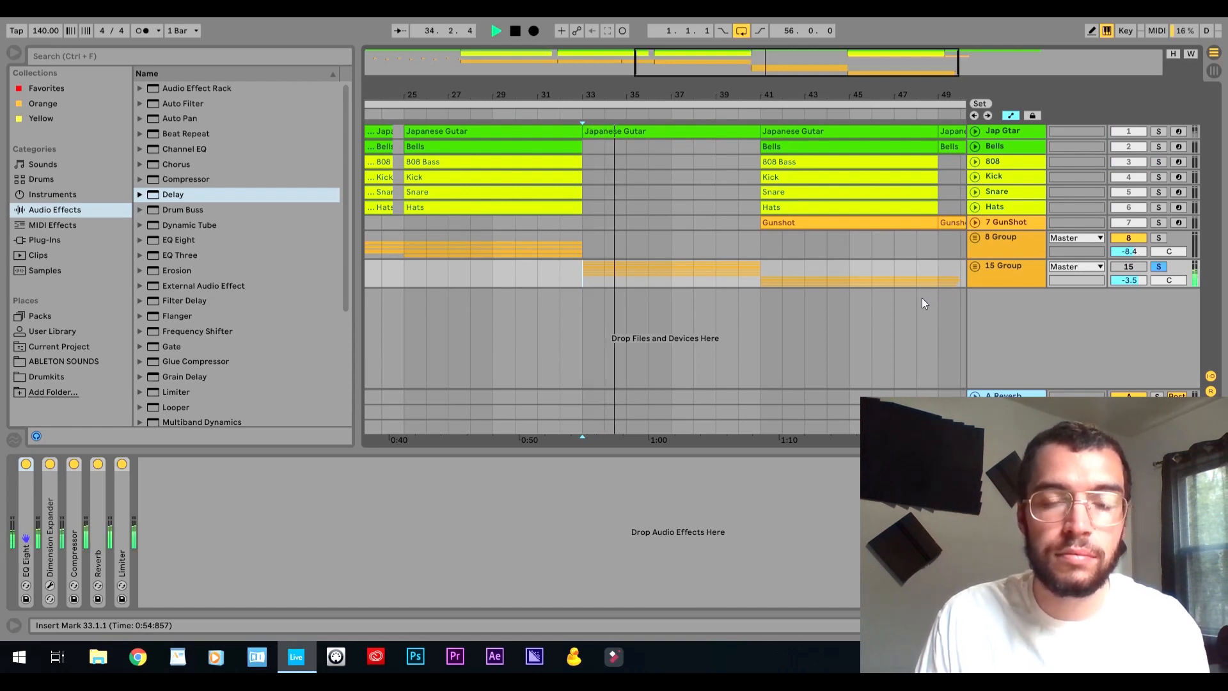
left_click(975, 265)
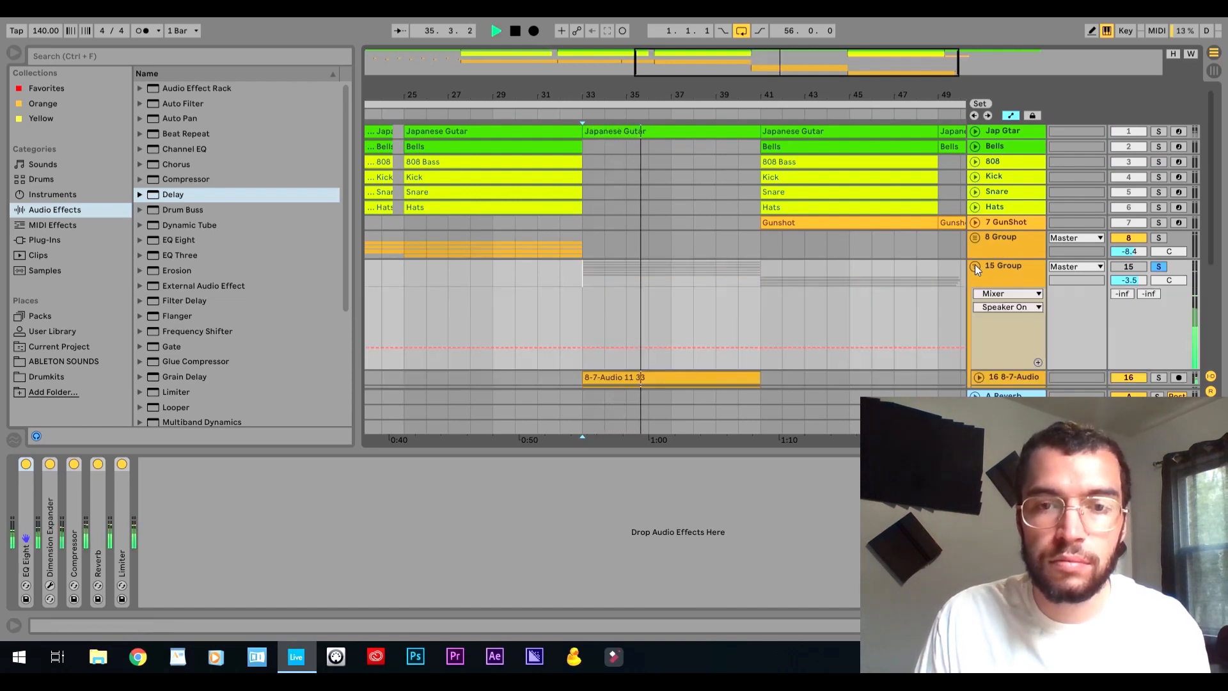
scroll(869, 279, "down", 6)
key("space")
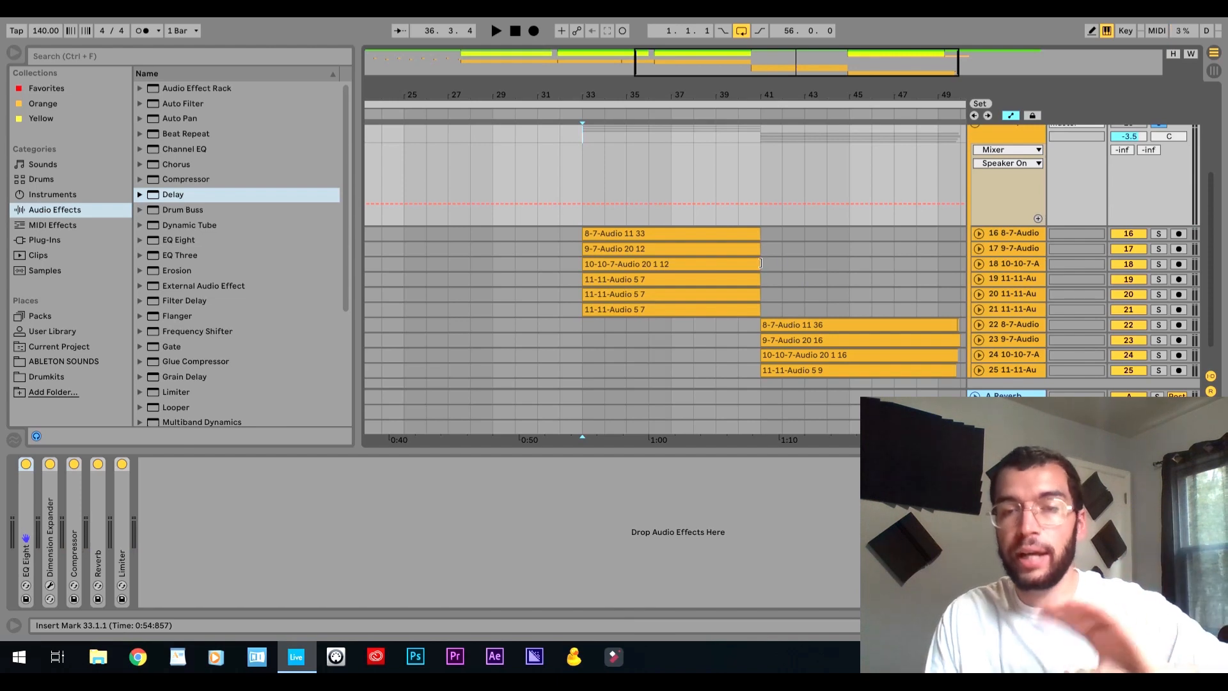
Play the soloed 15 Group from 41.1.1 to audition tracks 22 to 25, and select the group to show its effects.
left_click_drag(838, 98, 732, 99)
left_click(658, 310)
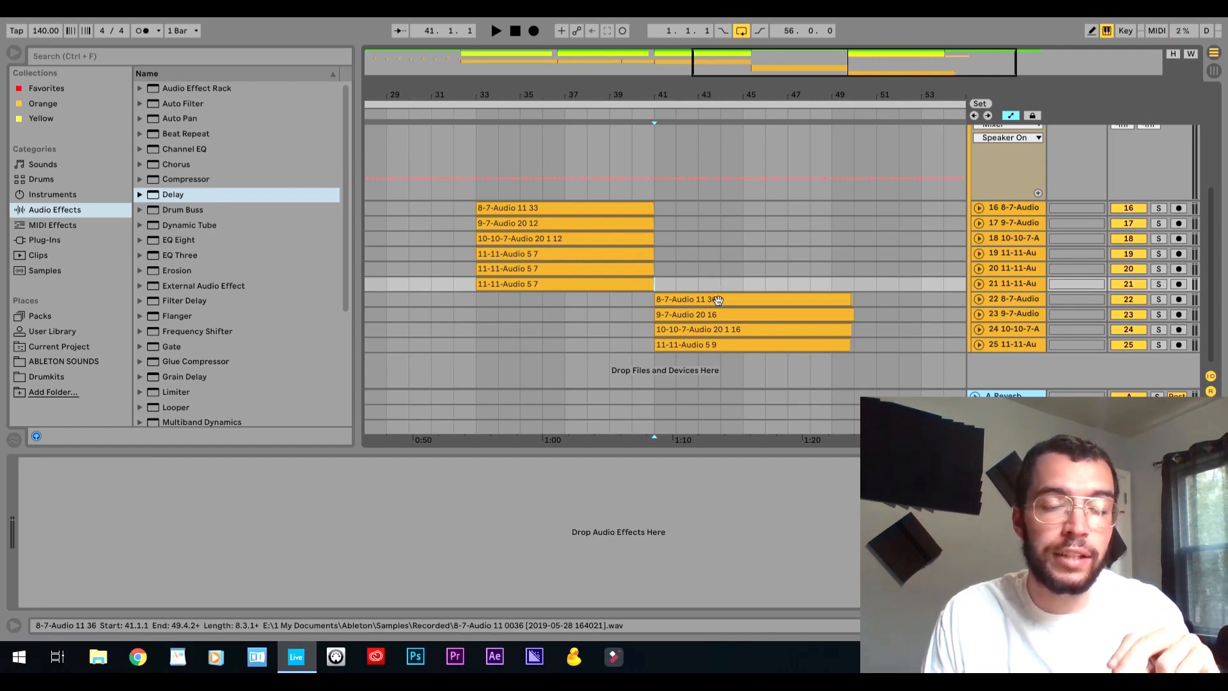
scroll(736, 306, "up", 1)
scroll(740, 306, "up", 2)
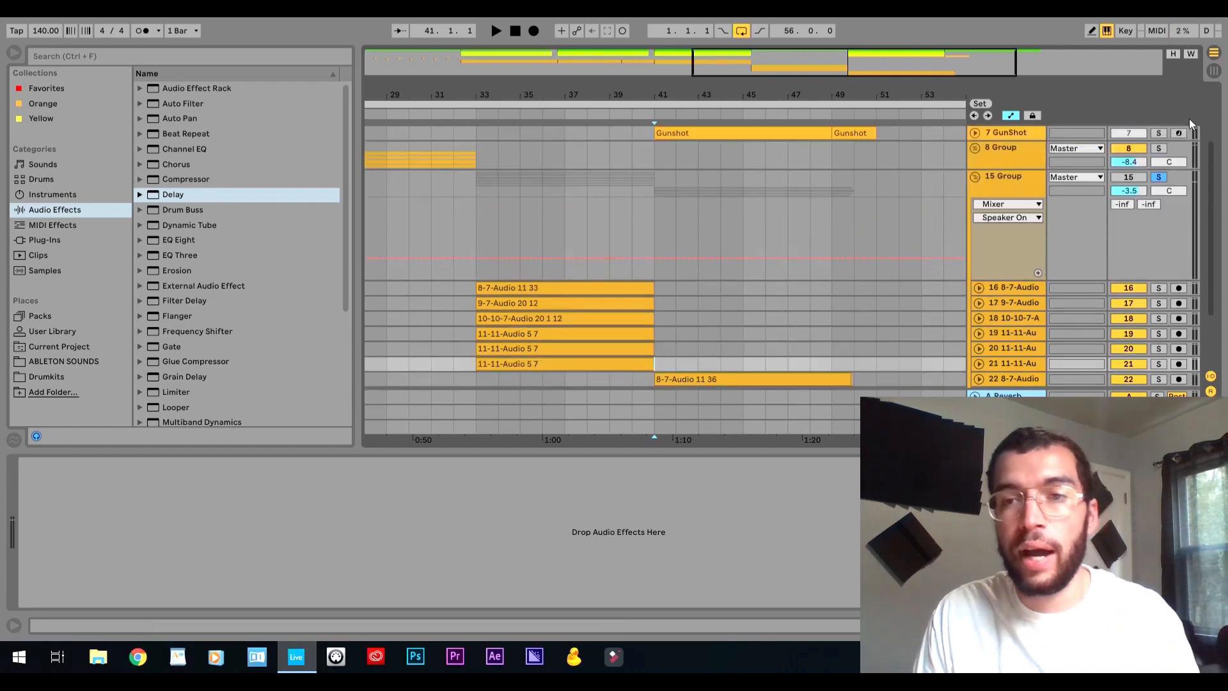
scroll(739, 306, "down", 2)
key("space")
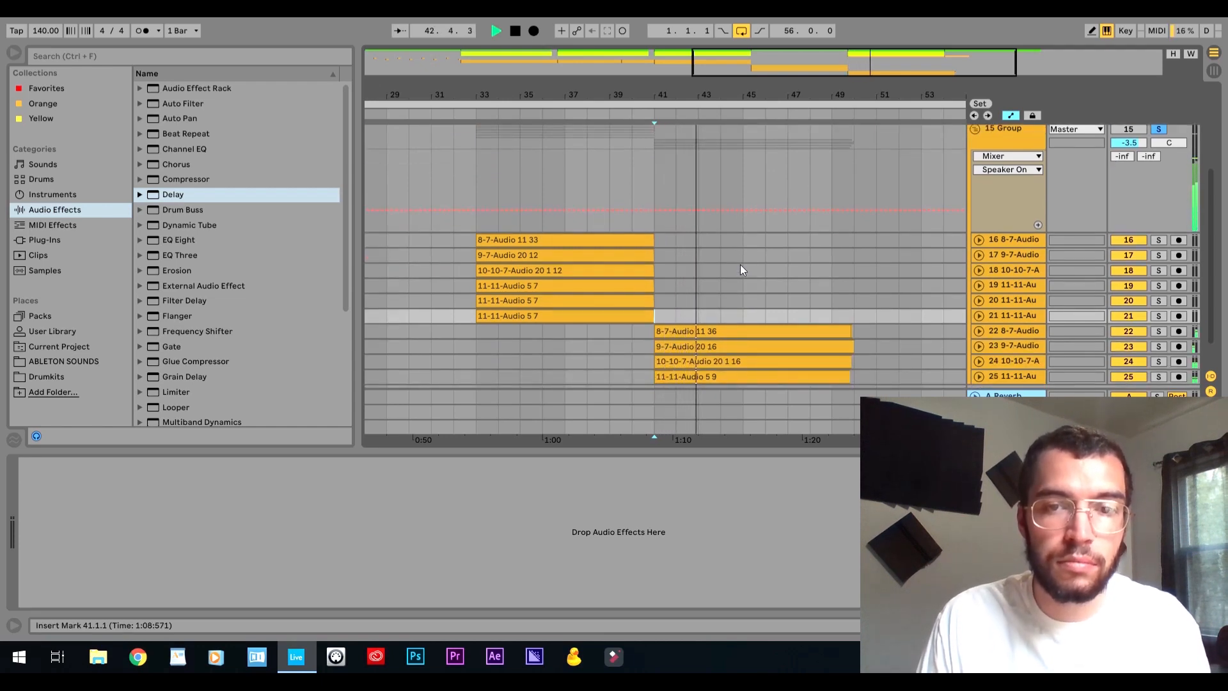
scroll(741, 269, "down", 1)
scroll(740, 264, "up", 5)
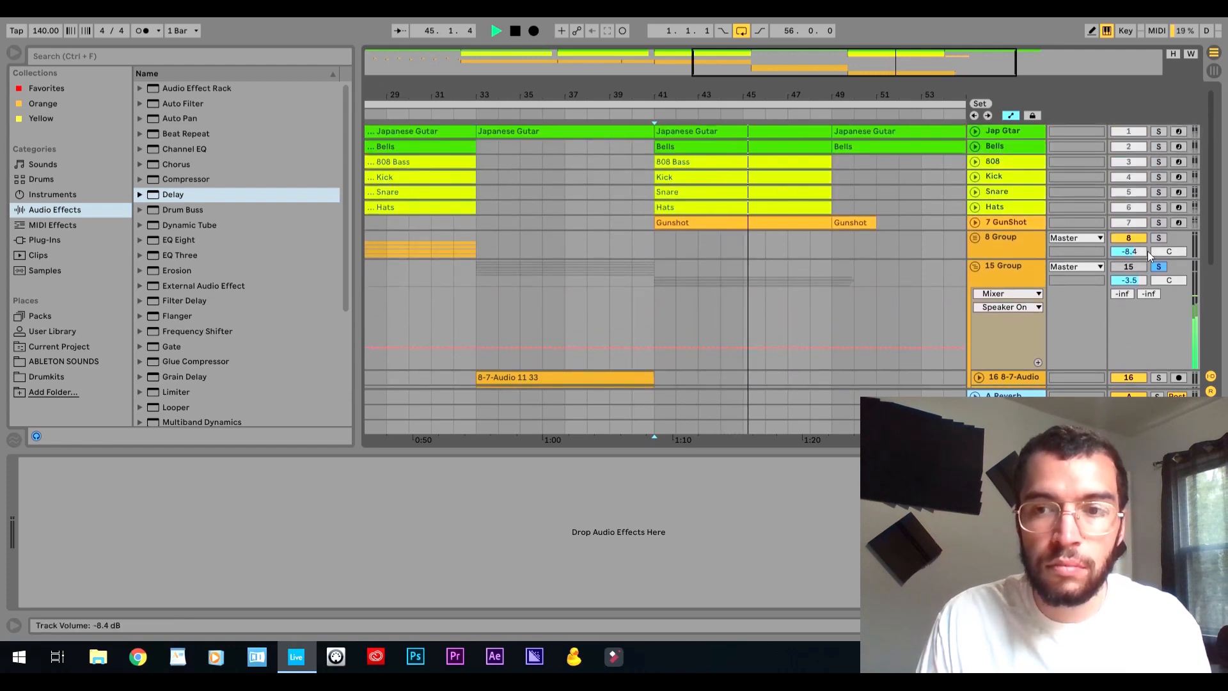
left_click(1007, 264)
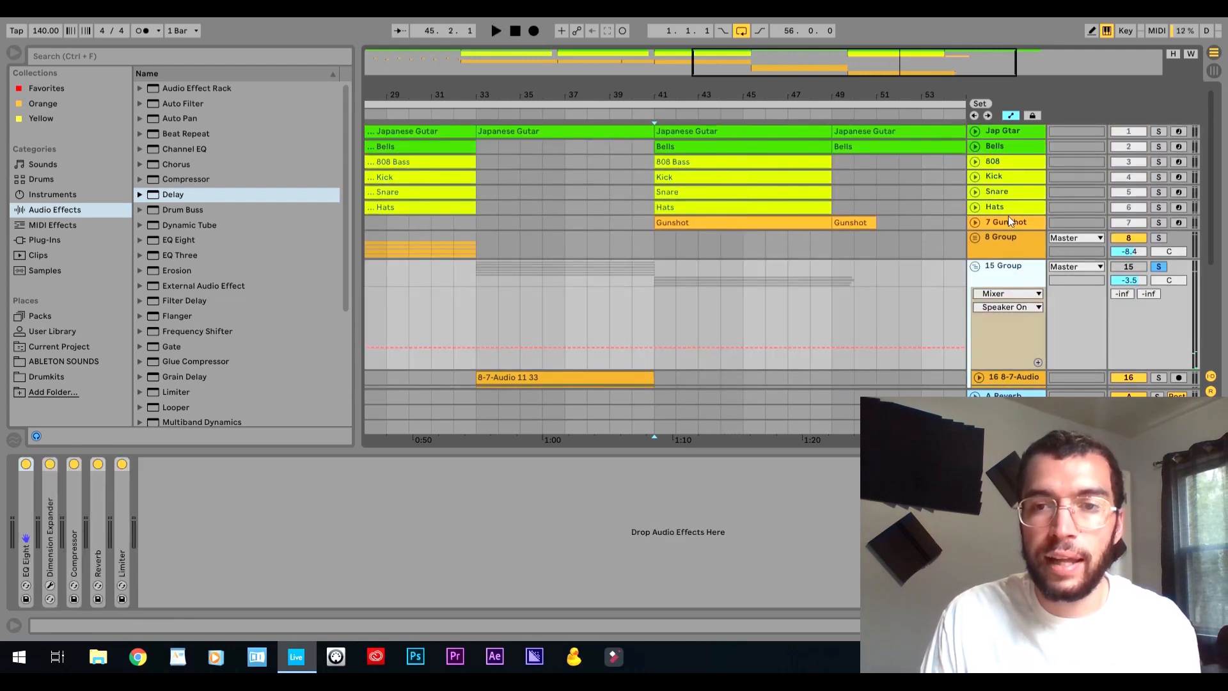
Select the 7 GunShot track, play it soloed together with the 15 Group from bar 41, and clear the solos.
left_click(1007, 225)
left_click(1160, 223)
key("space")
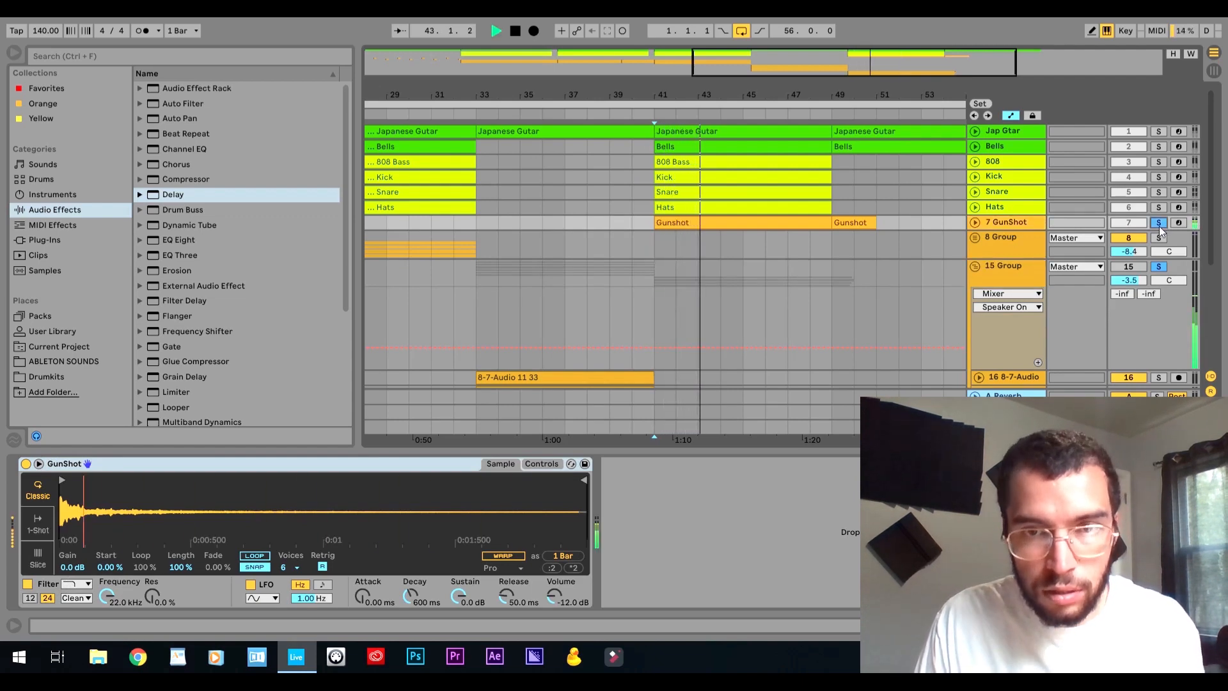
key("space")
left_click(1159, 227)
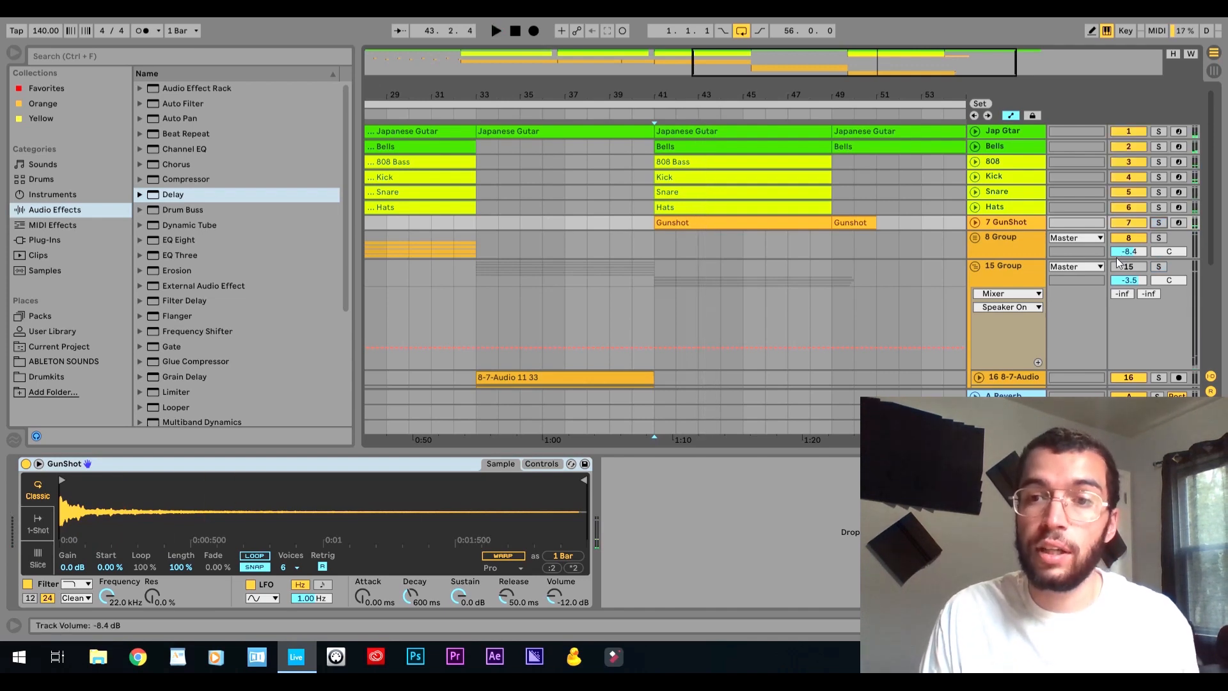
Collapse the 15 Group and play the full arrangement from the beginning with all tracks active.
left_click(975, 267)
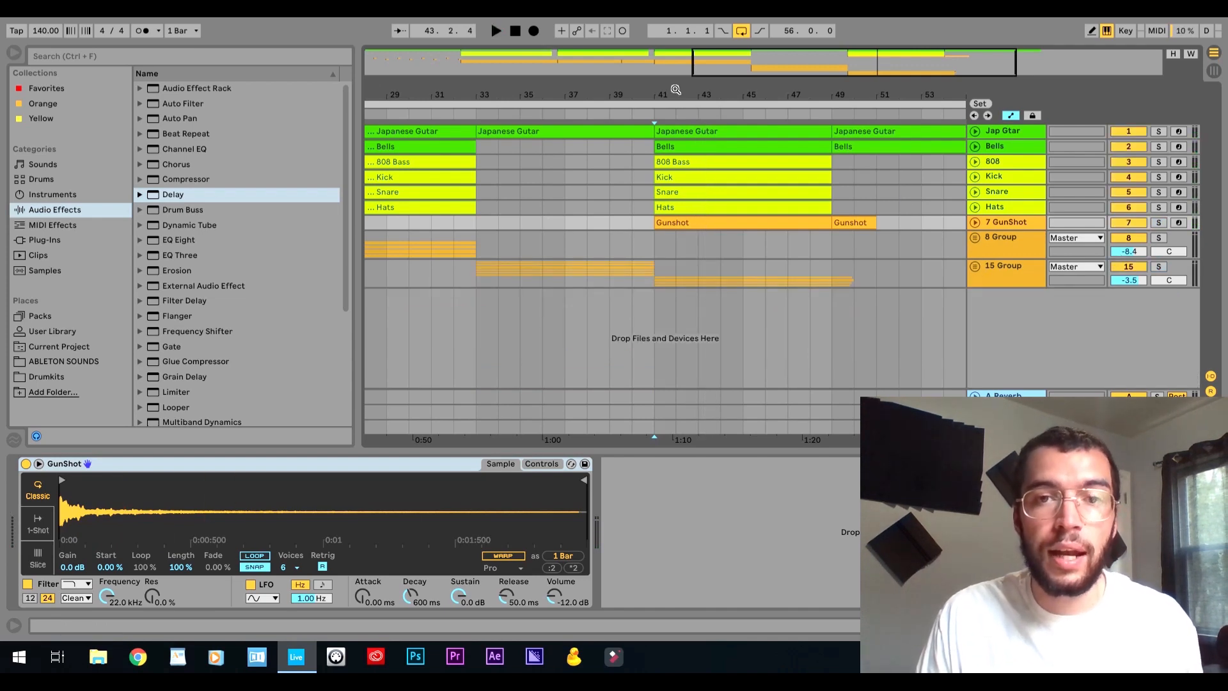
left_click_drag(675, 85, 675, 89)
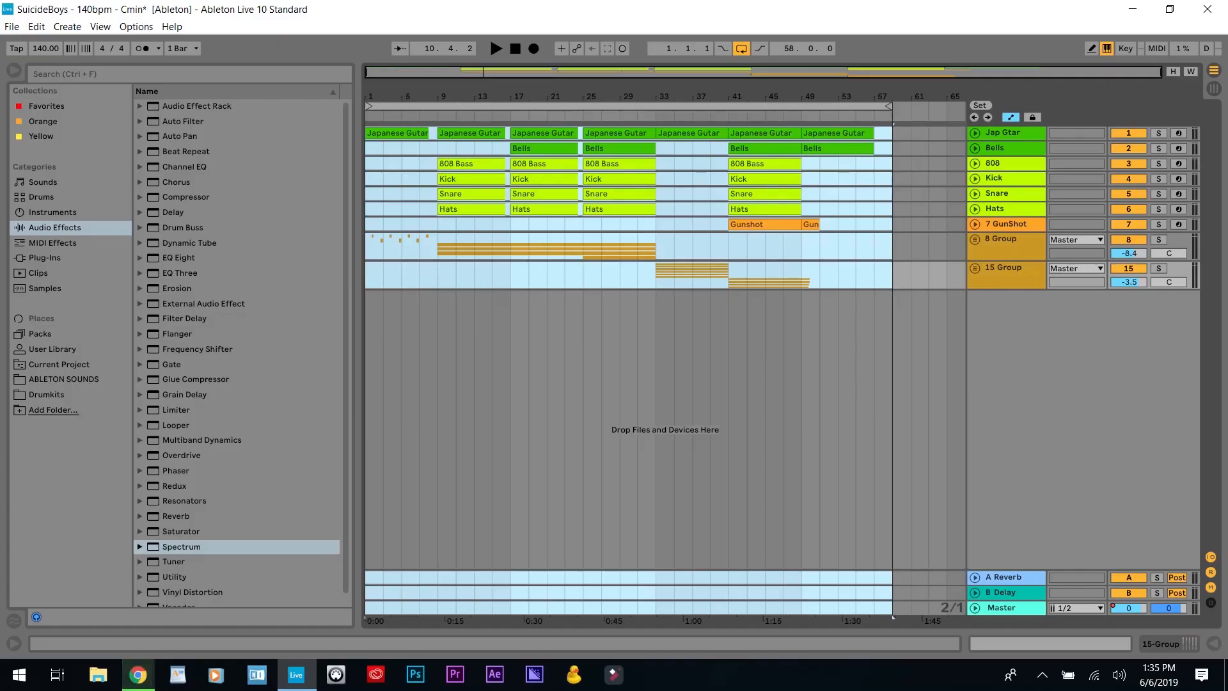
key("space")
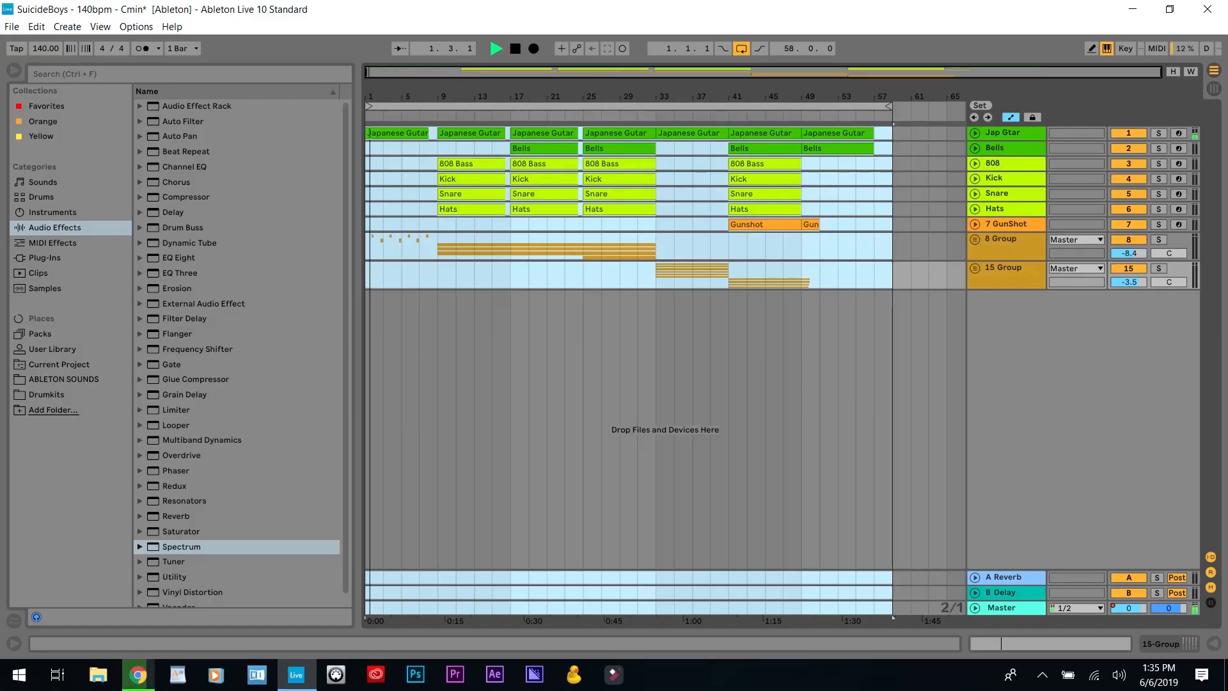